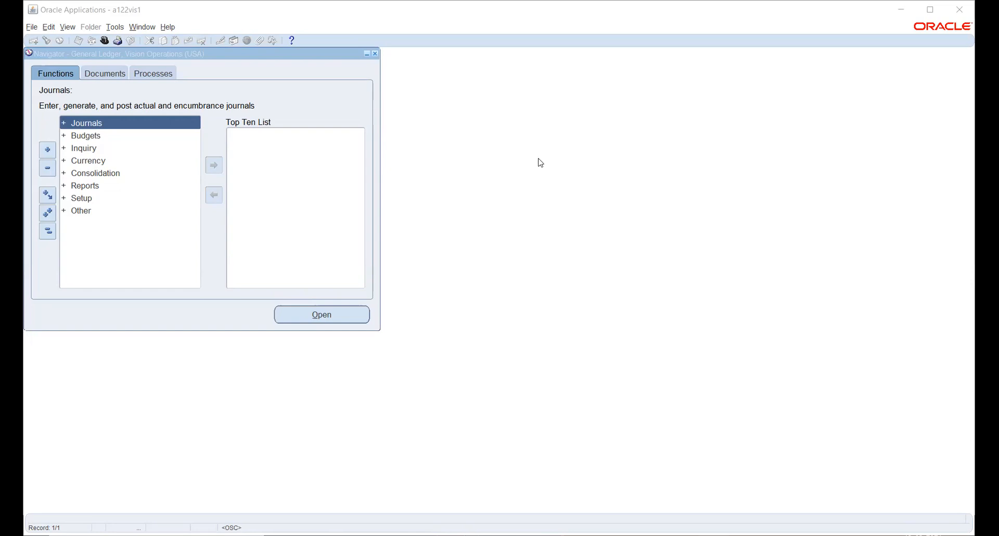
- Maximize the application window and switch to the System Administrator Vision responsibility
click(930, 9)
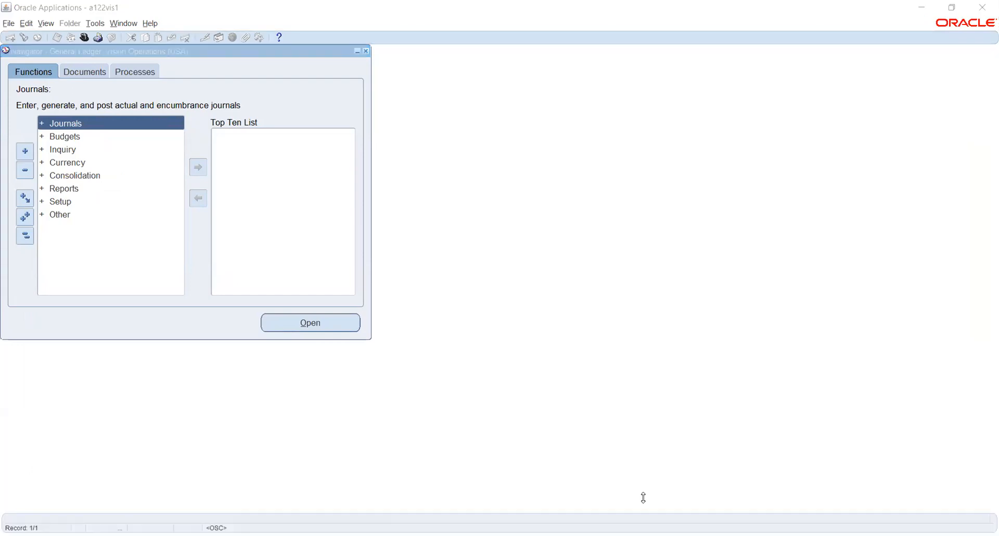
click(81, 37)
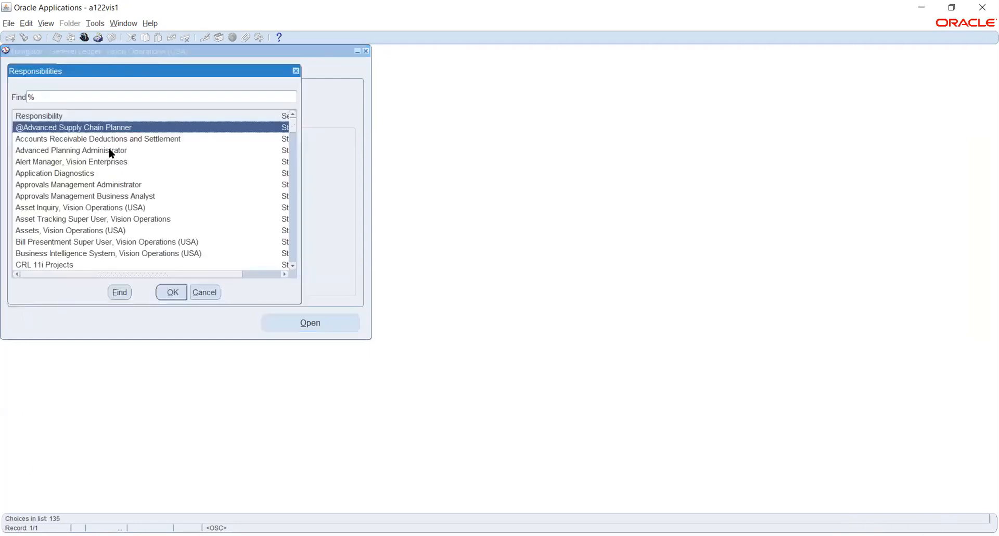
key(Return)
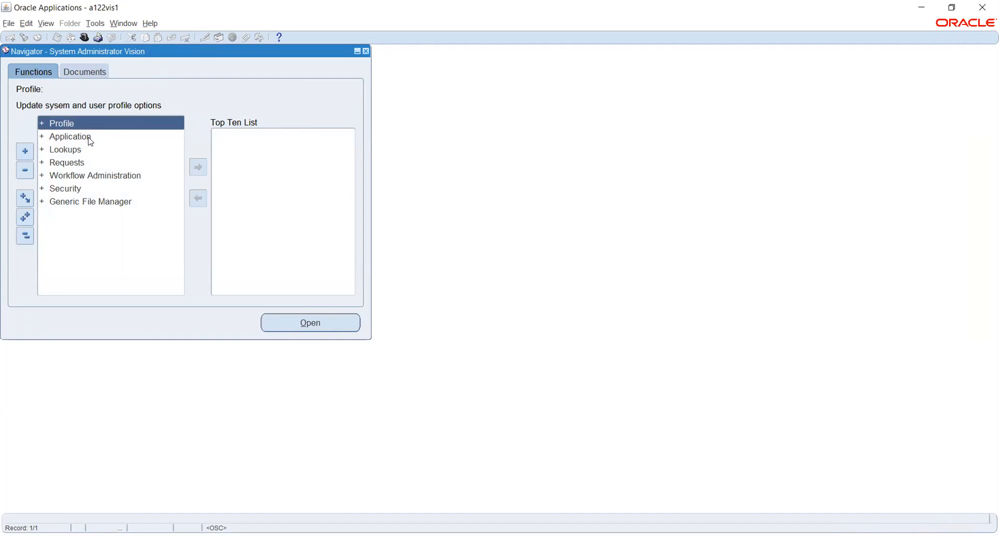
- Open the form for defining responsibilities from the Security functions
click(87, 137)
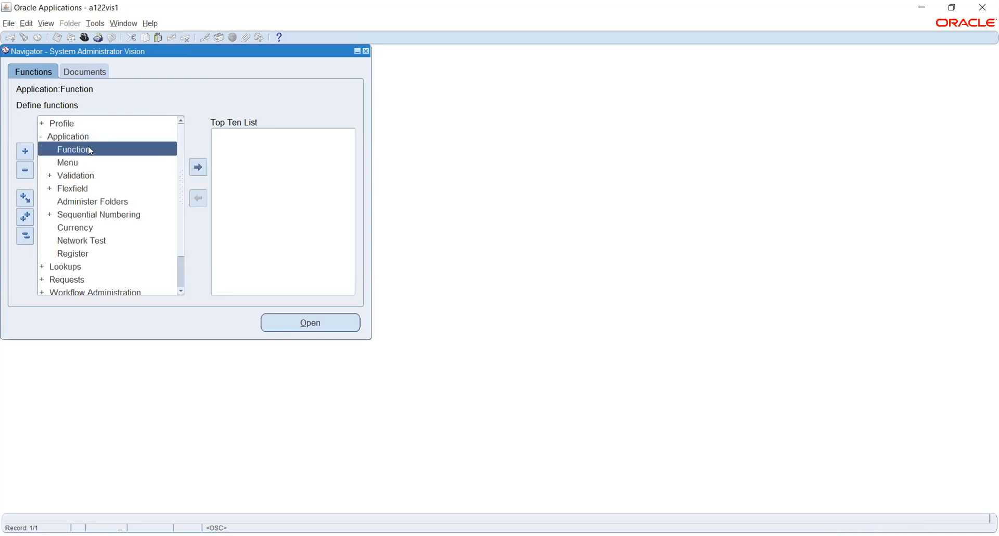
click(24, 235)
click(71, 188)
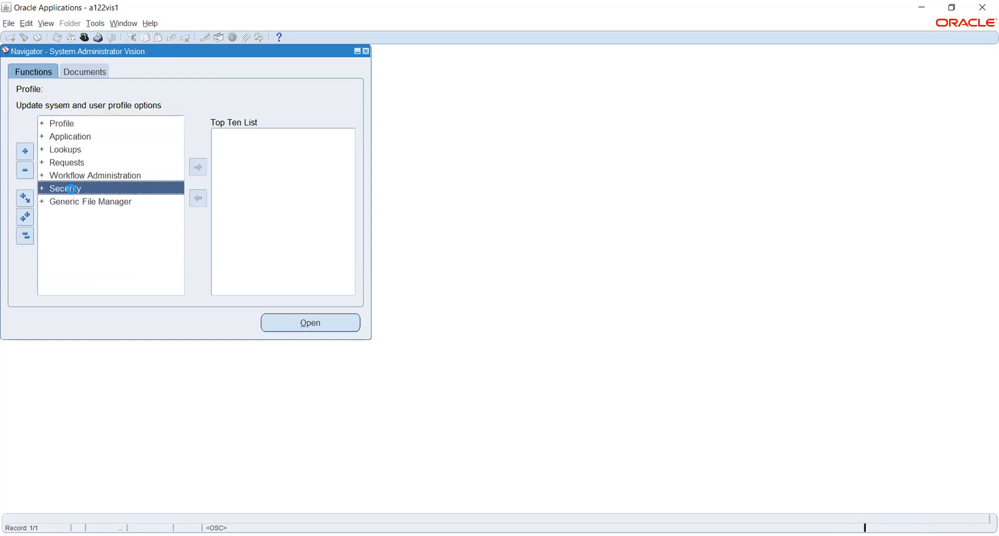
click(71, 190)
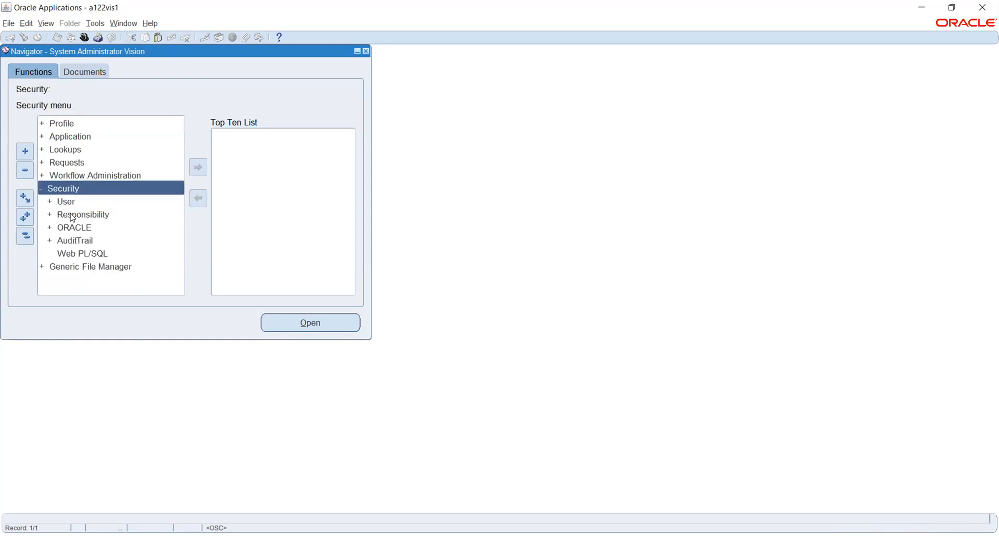
click(72, 215)
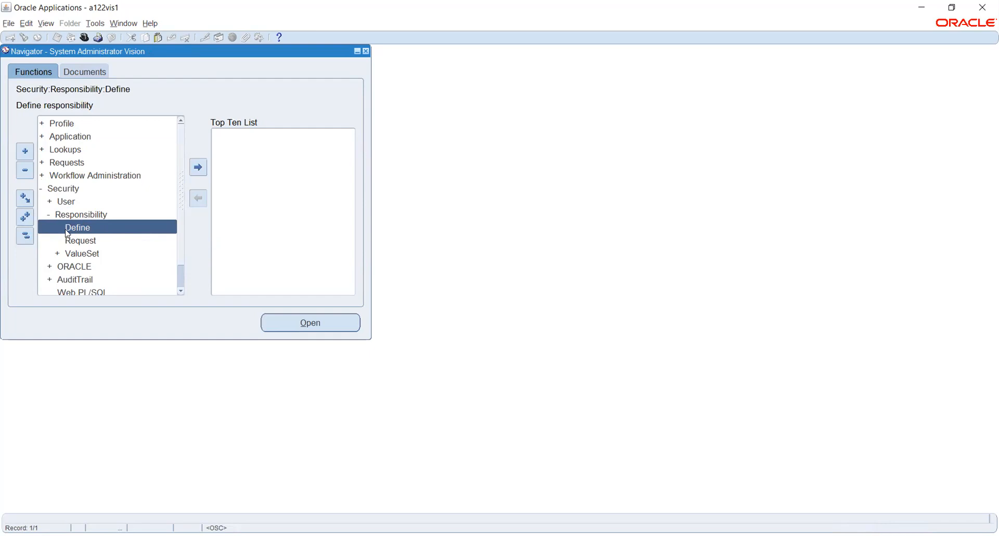
double_click(66, 229)
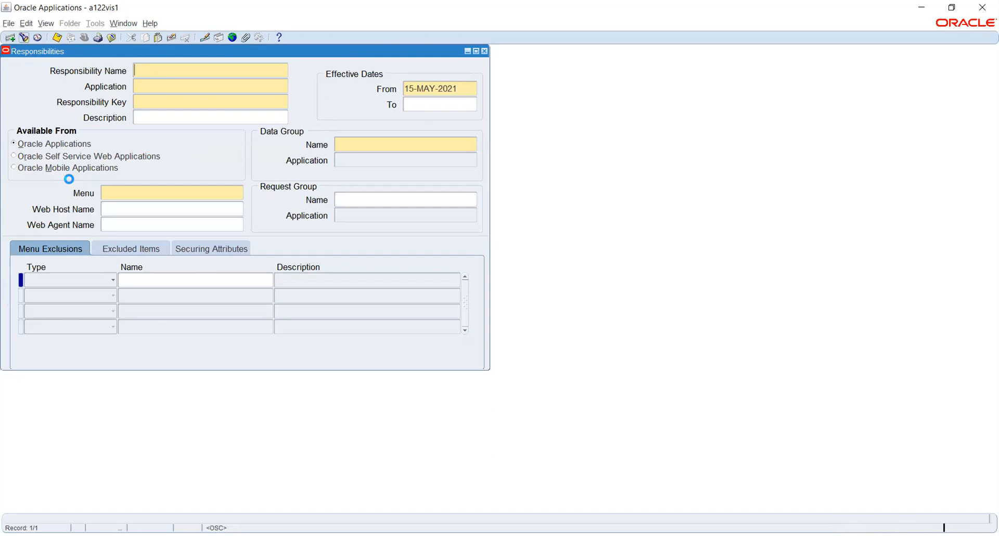
- Search the responsibilities for "gen" and load General Ledger Inquiry into the form
text(g)
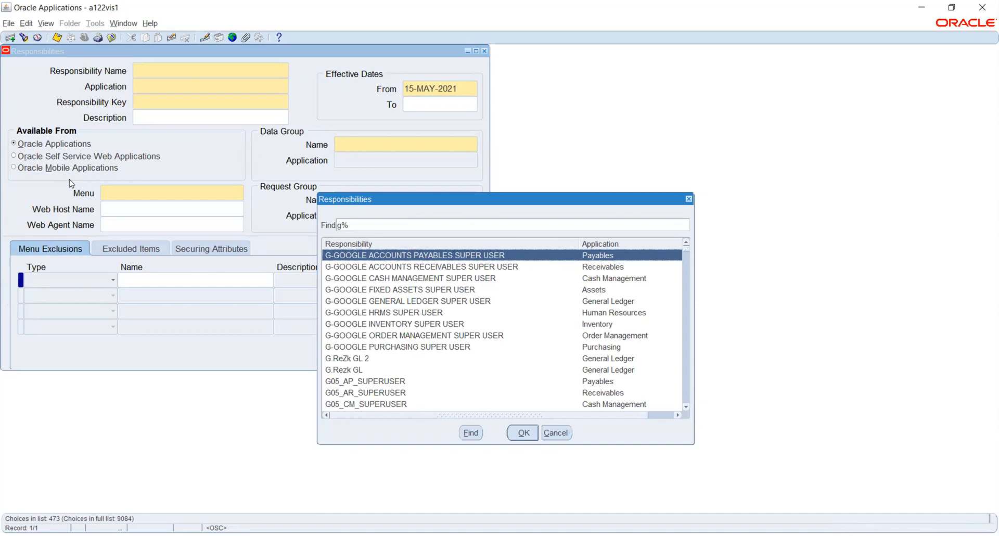
text(e)
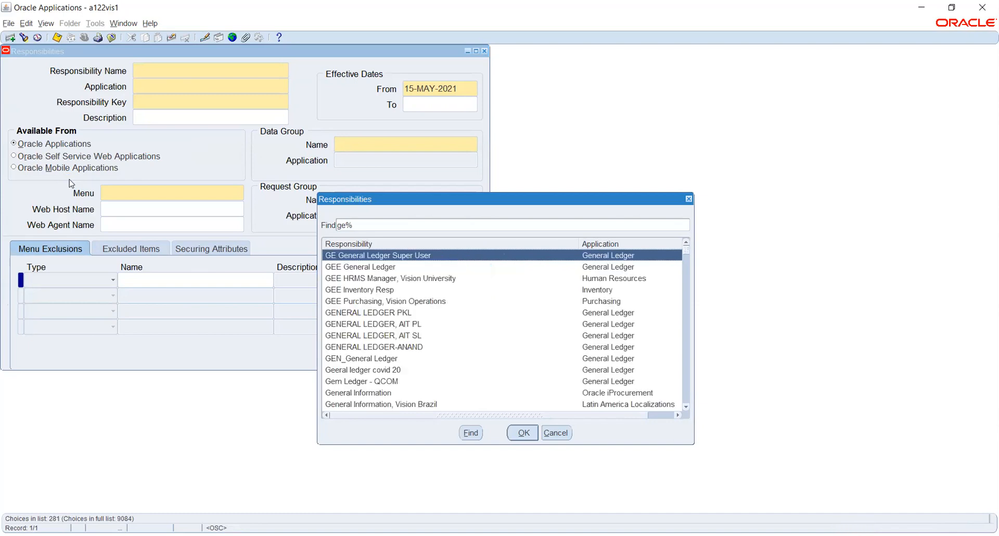
text(n)
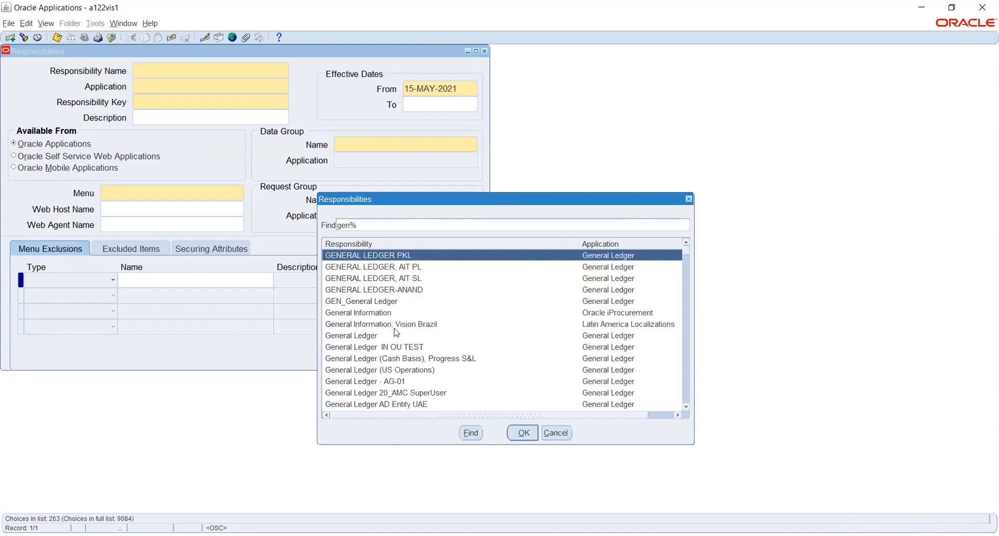
scroll(397, 333, down, 4)
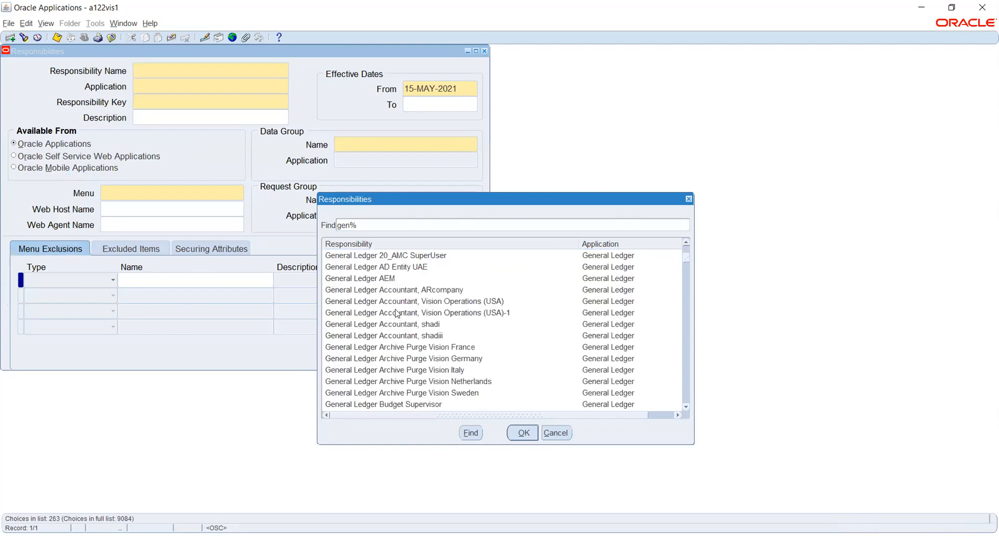
scroll(396, 313, down, 5)
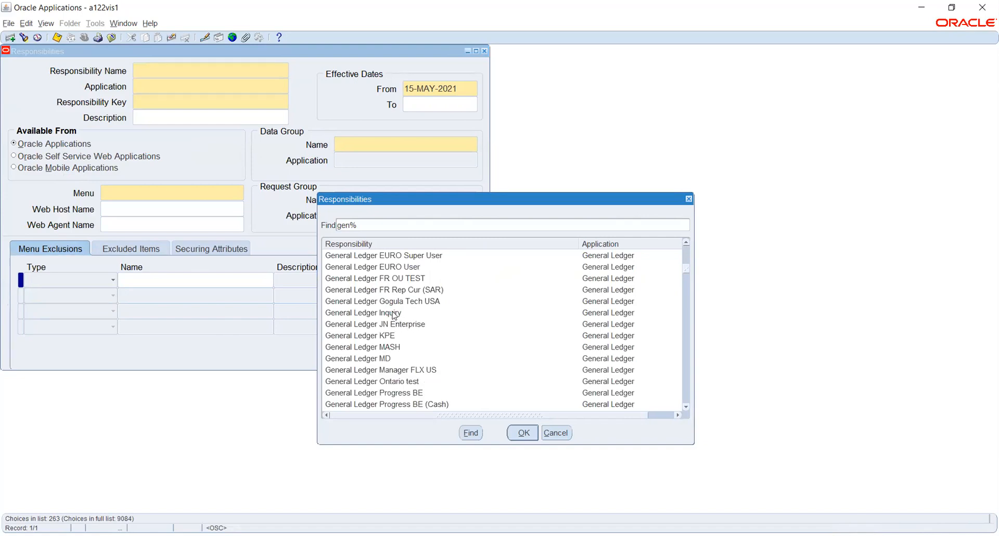
click(394, 314)
click(523, 432)
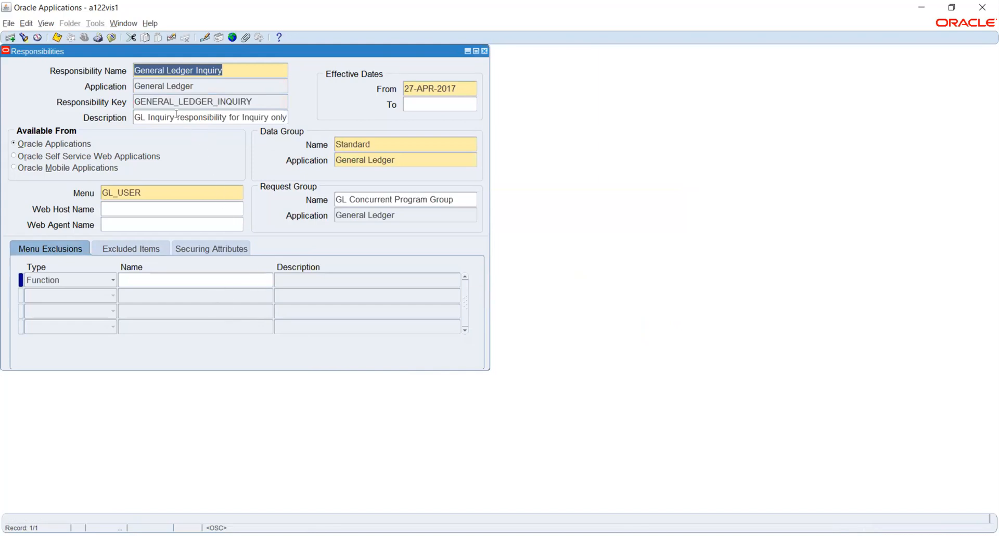
- Review the responsibility's application and effective start date, and examine the available data groups without changing the selection
click(198, 87)
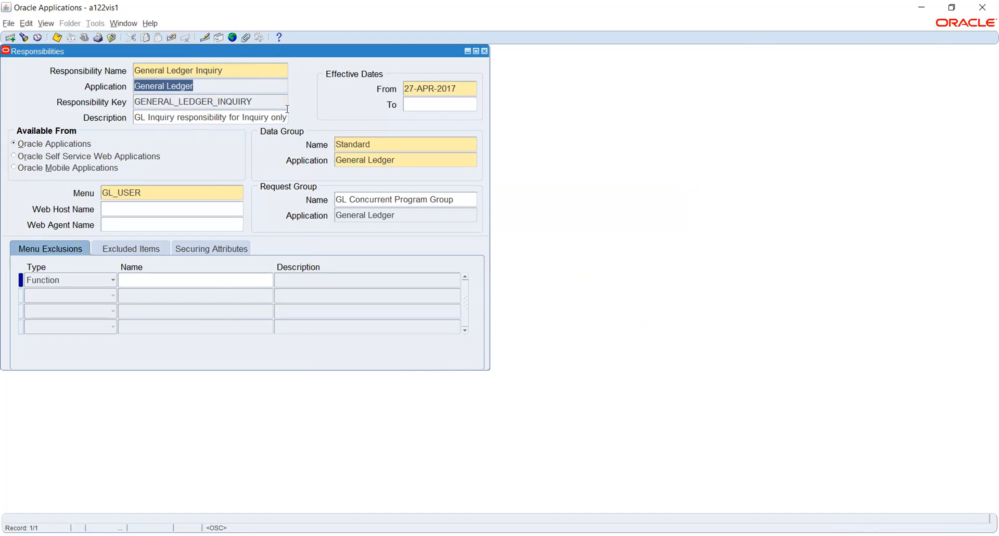
click(466, 87)
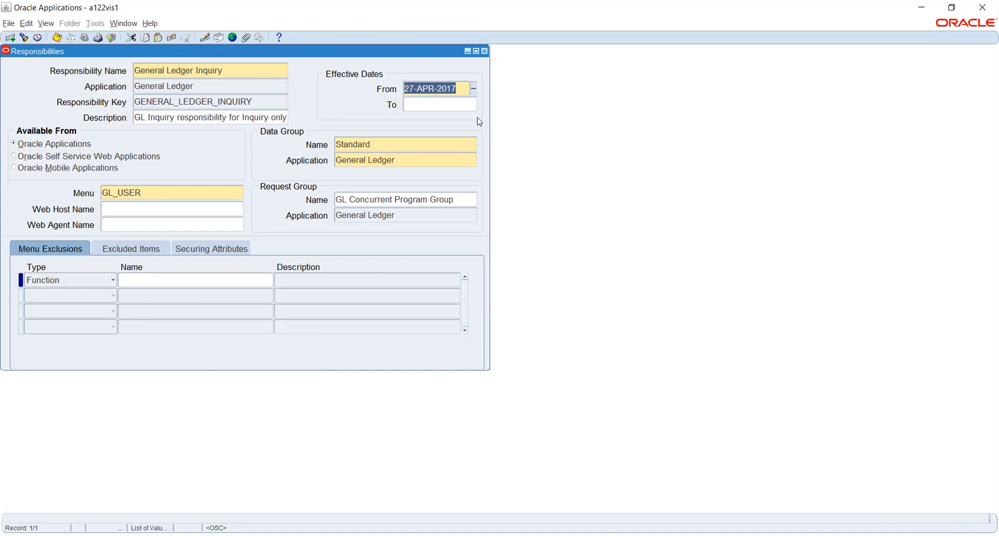
click(437, 144)
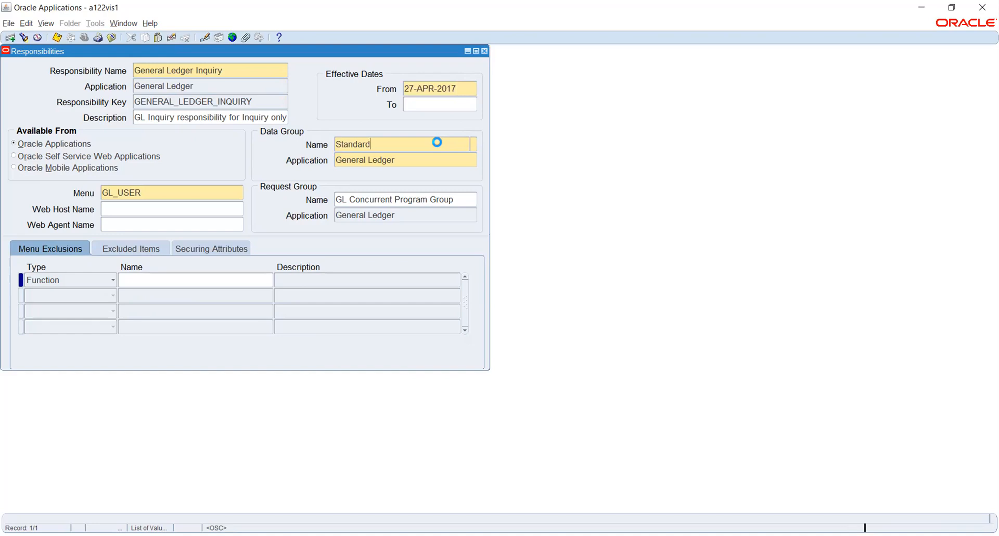
click(474, 144)
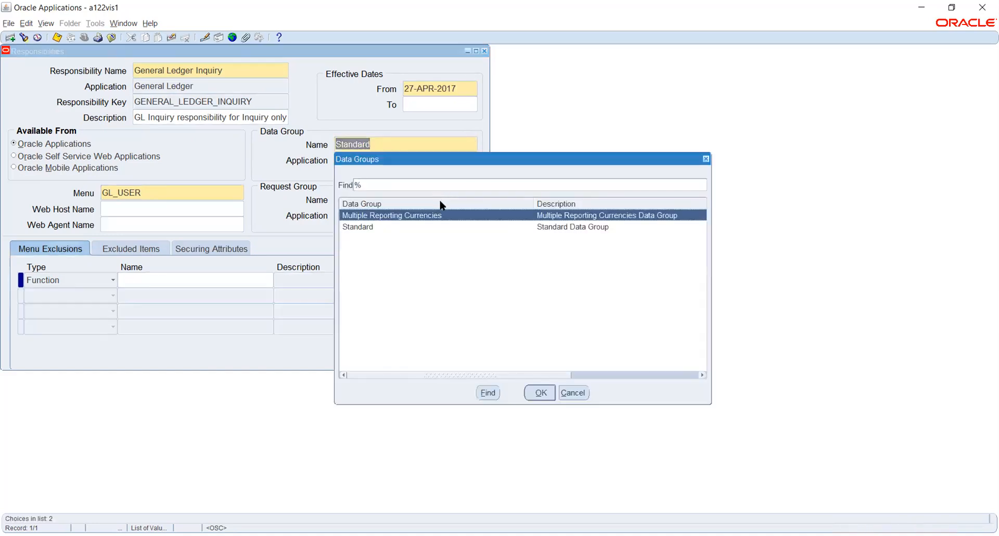
click(383, 229)
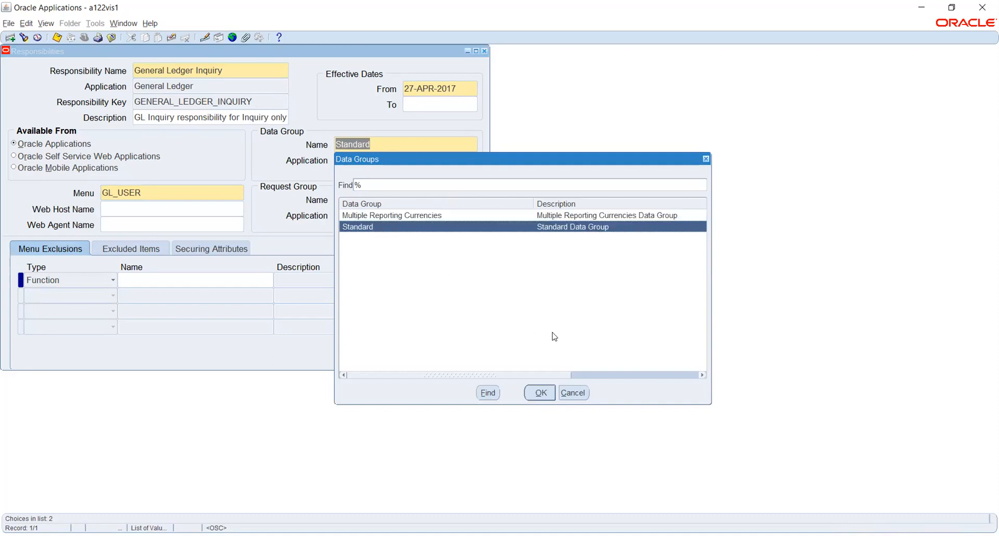
click(571, 394)
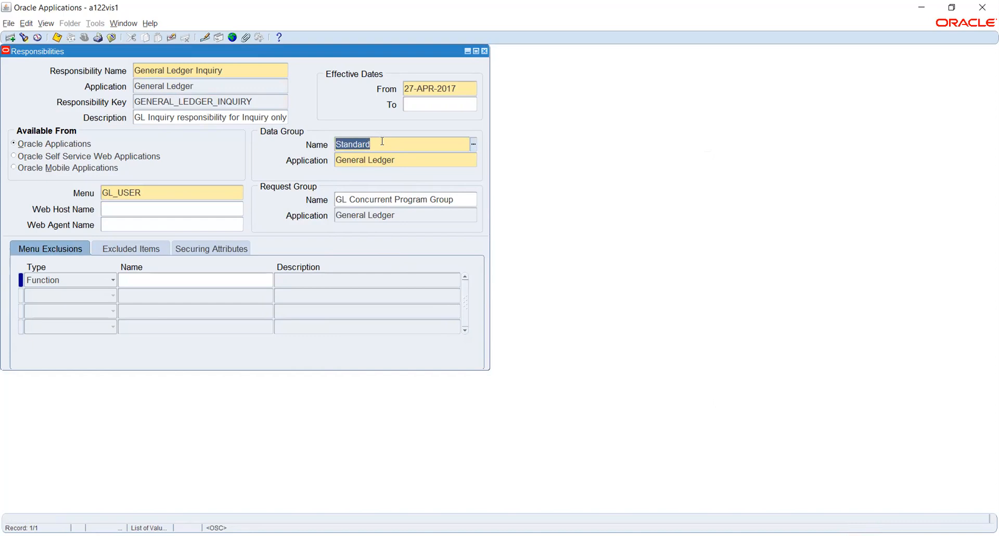
- Review the data group's application, the assigned menu and the request group's application
click(404, 160)
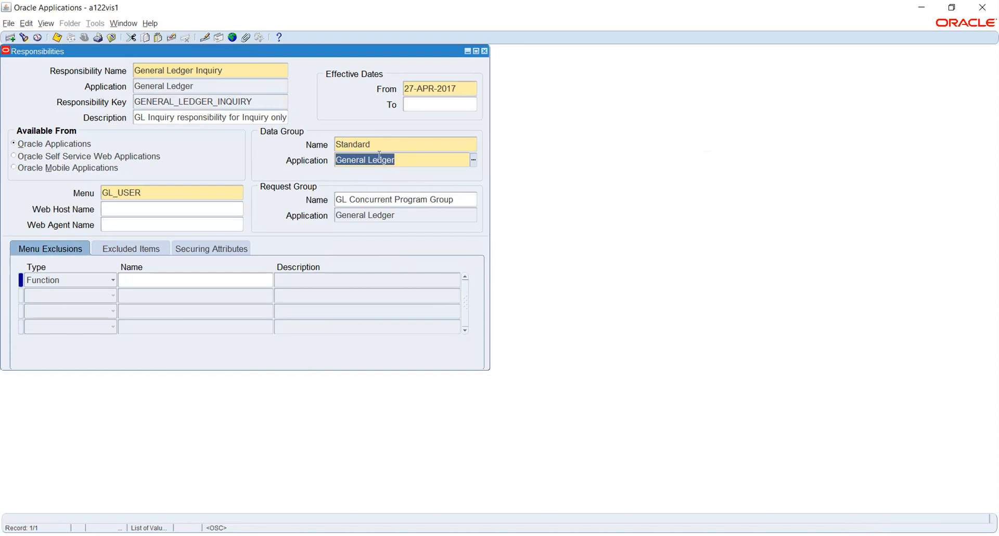
click(159, 191)
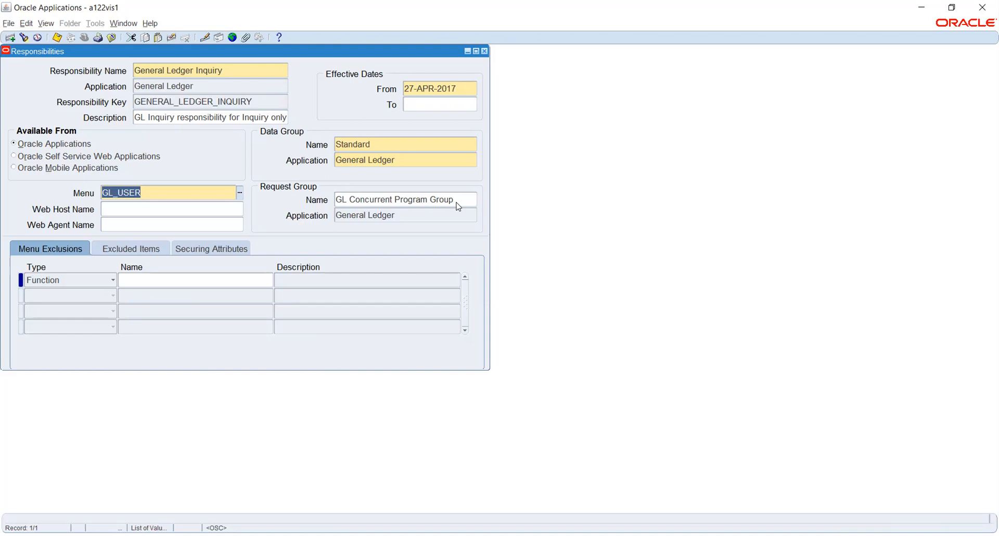
click(419, 217)
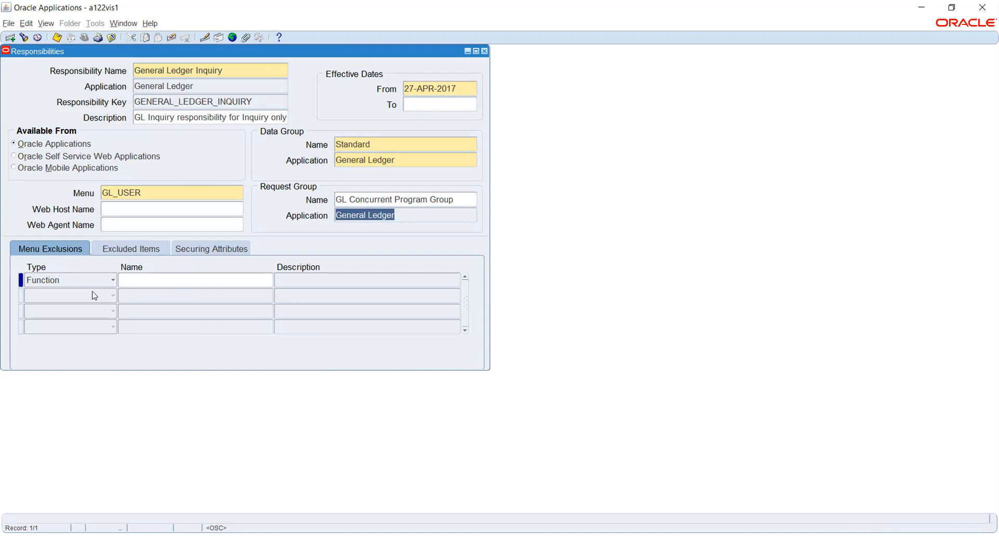
- Examine the menu exclusion types and the functions available for exclusion, and discard the empty exclusion line
click(133, 280)
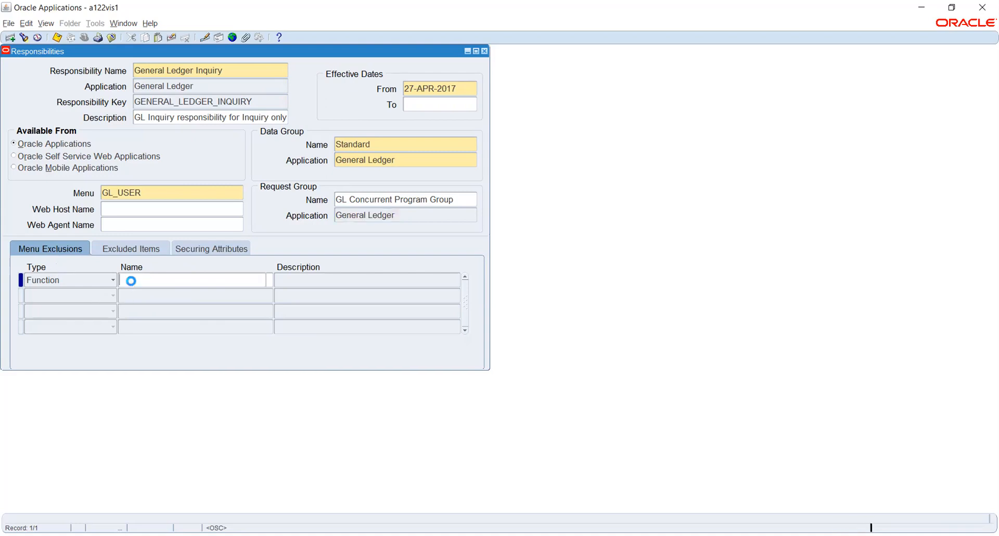
click(97, 282)
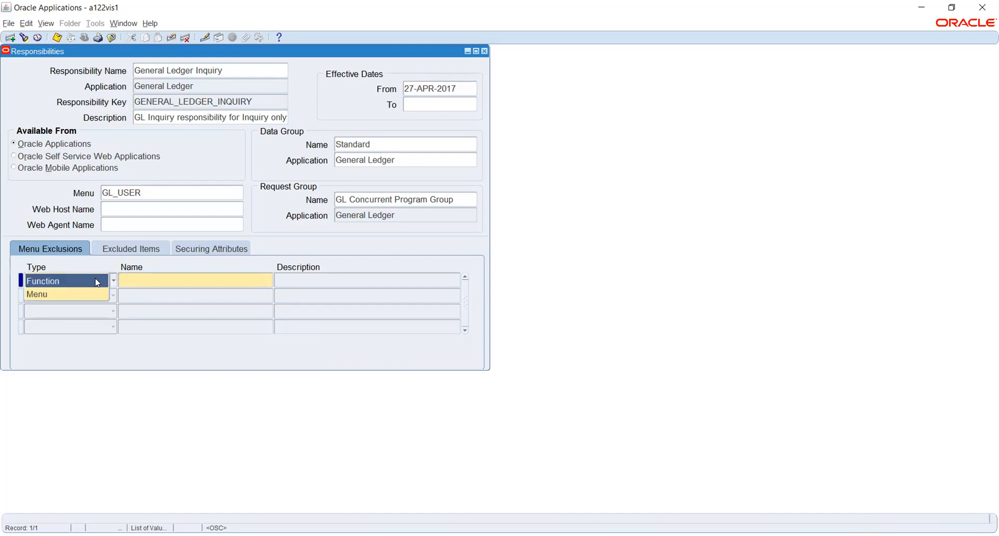
click(96, 262)
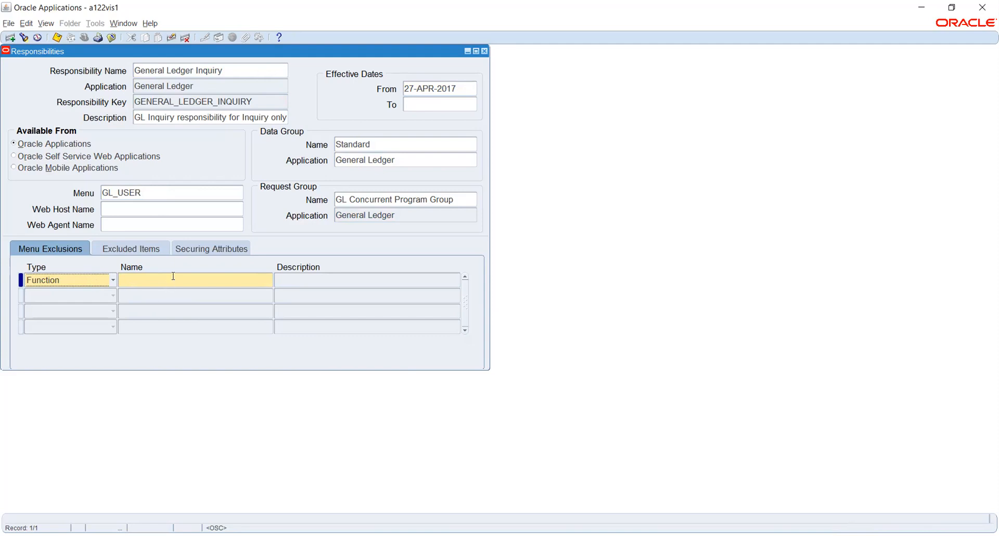
click(266, 281)
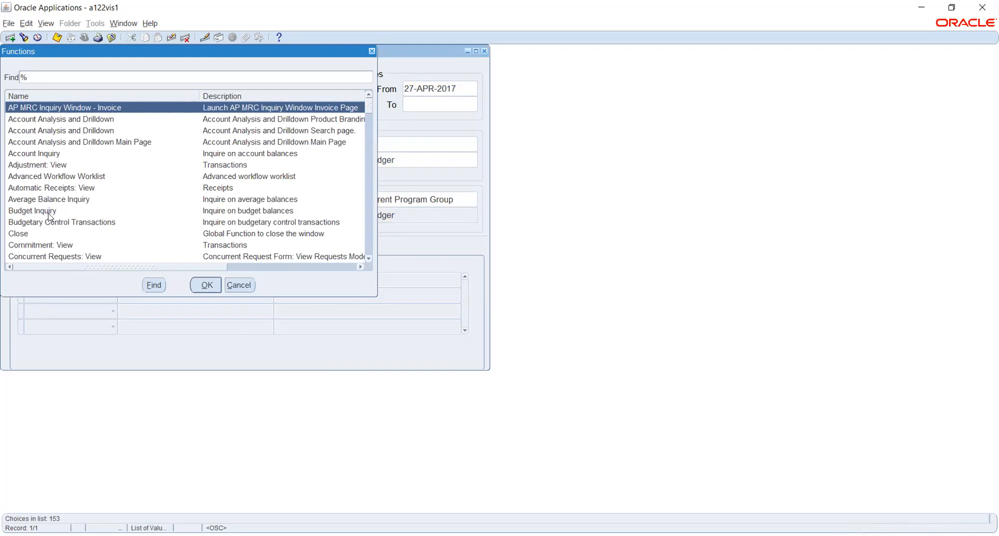
click(48, 213)
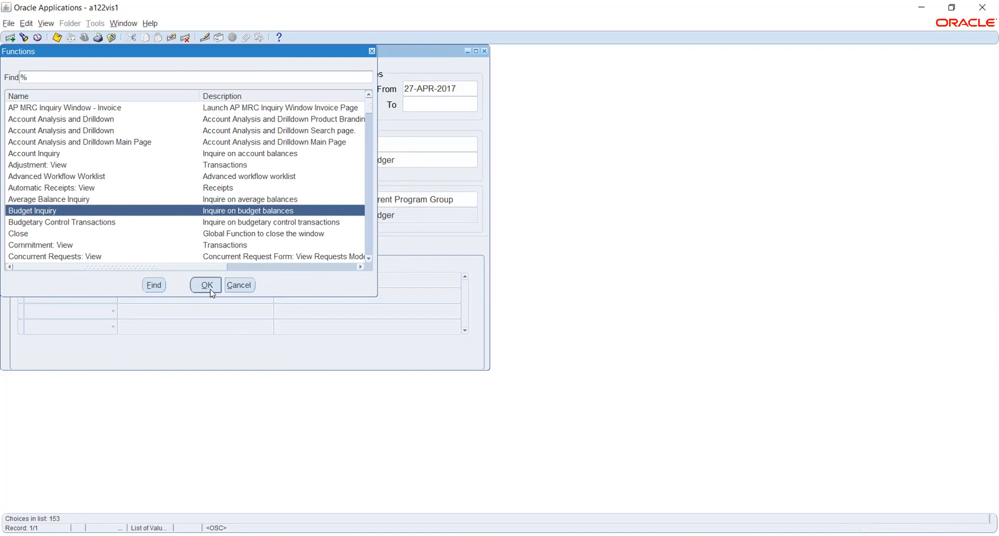
click(238, 285)
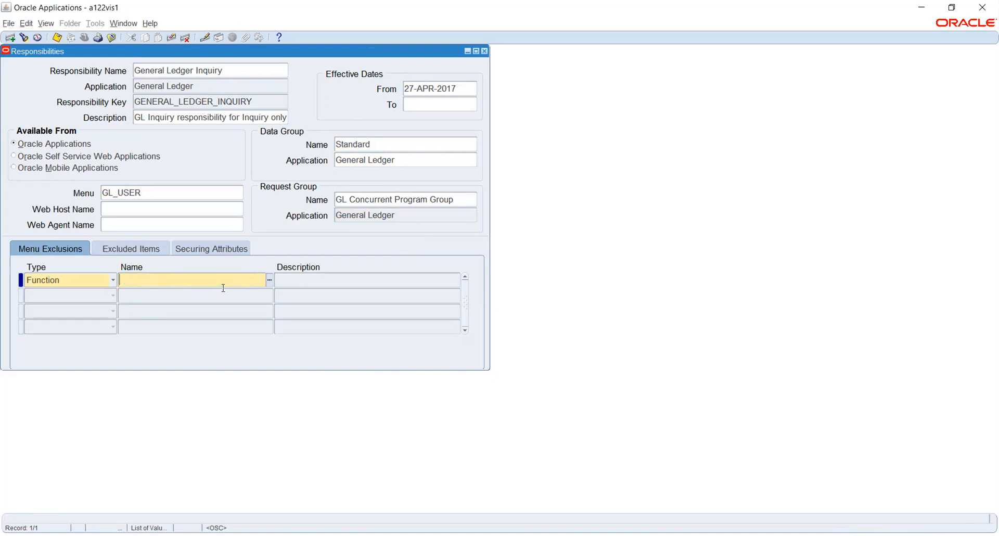
click(148, 210)
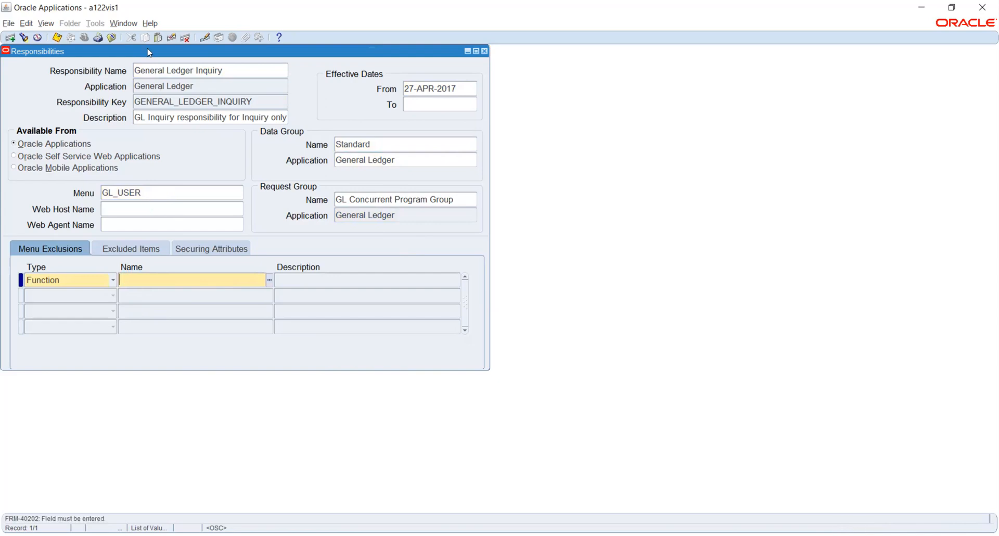
click(169, 40)
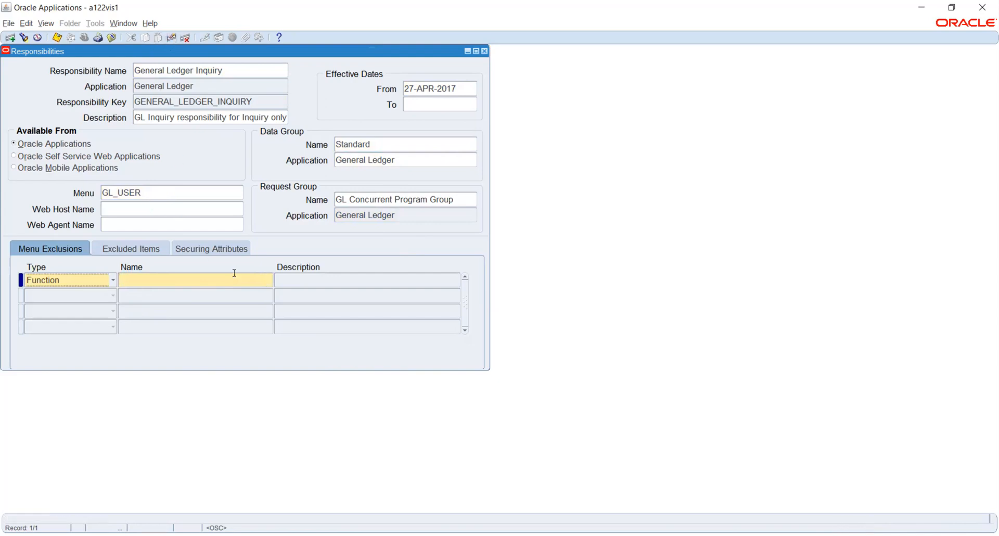
click(137, 222)
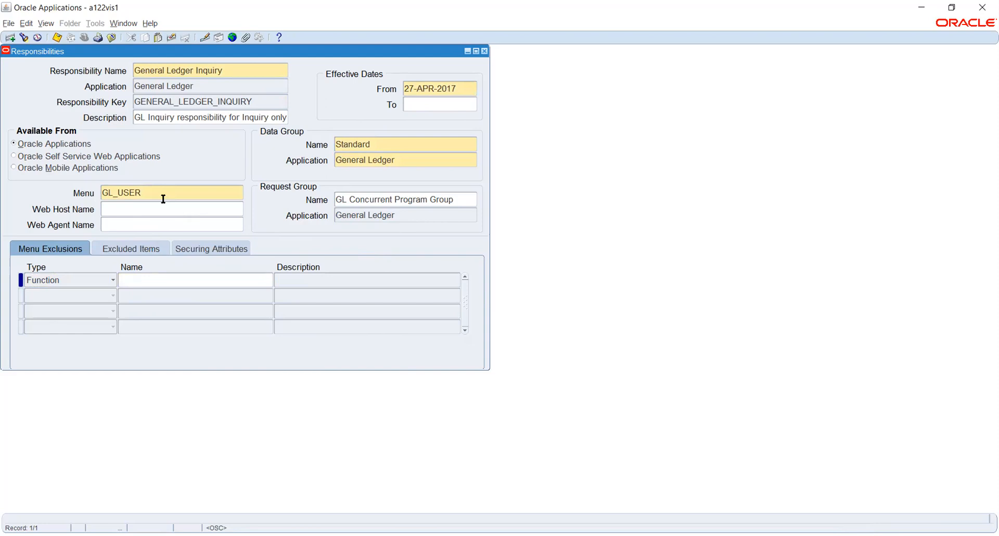
- Close the responsibility definition, open the responsibility request groups form and query all existing request groups
click(14, 145)
click(484, 56)
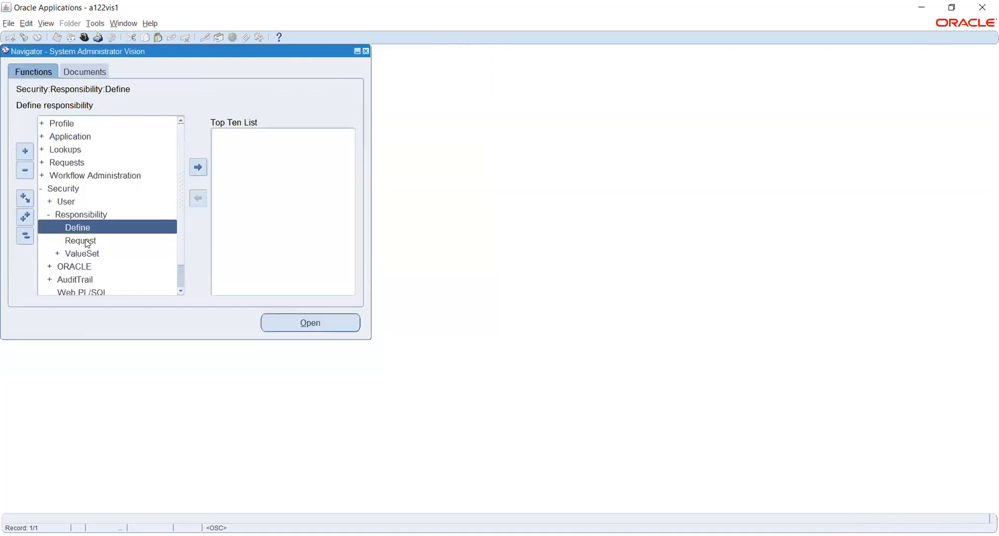
click(80, 241)
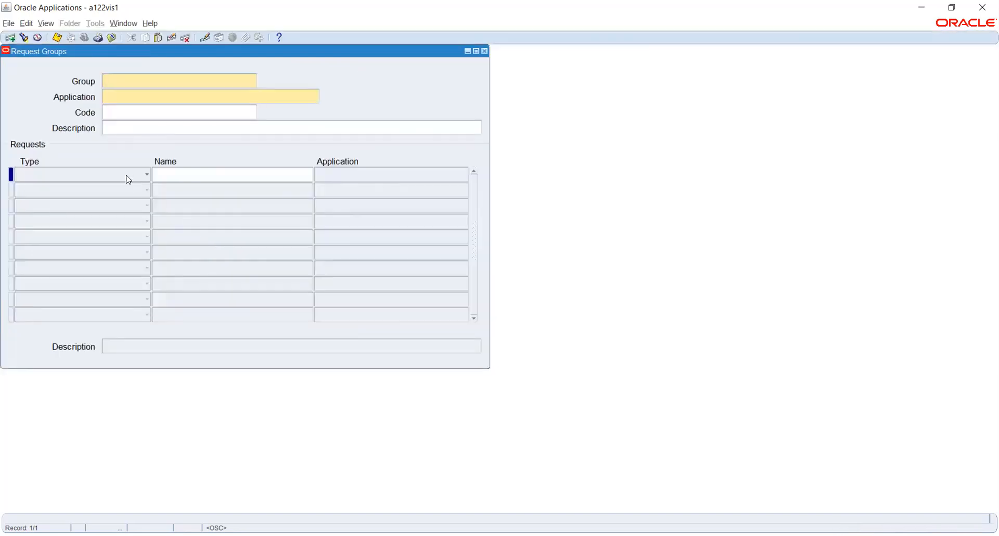
key(ctrl+F11)
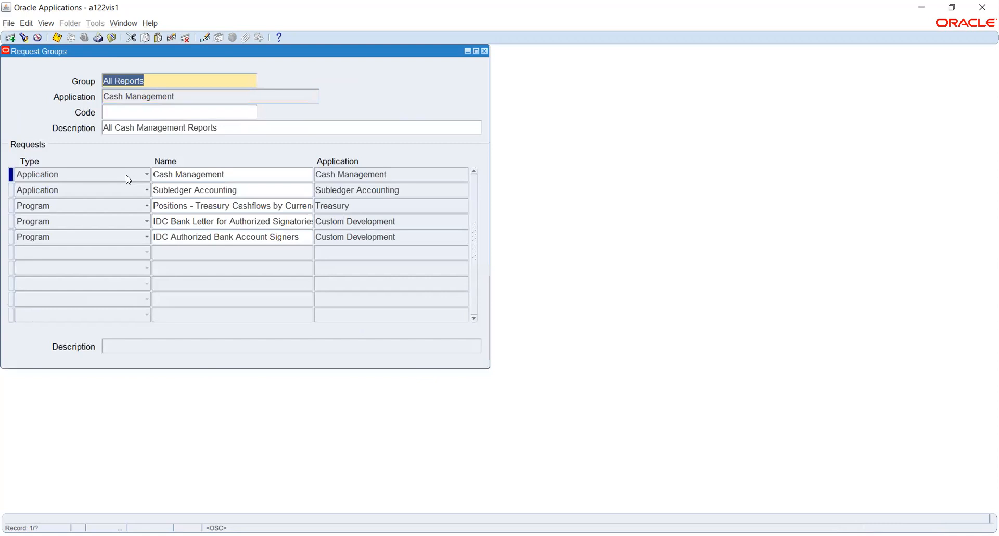
- Look through the queried request groups, find those starting with "al" and load General Ledger's All Fin Reports group
key(Down)
key(Down)
key(Down)
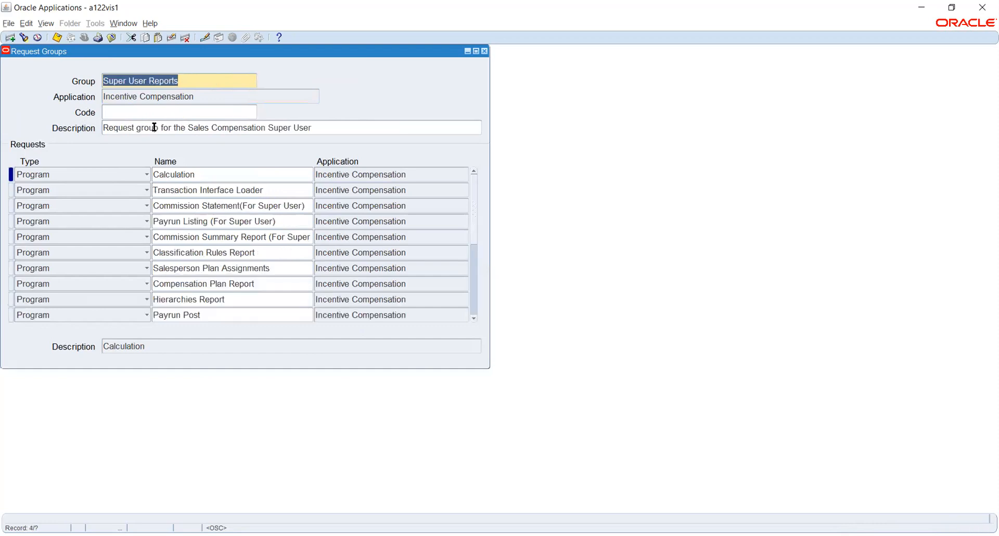
click(24, 38)
text(a)
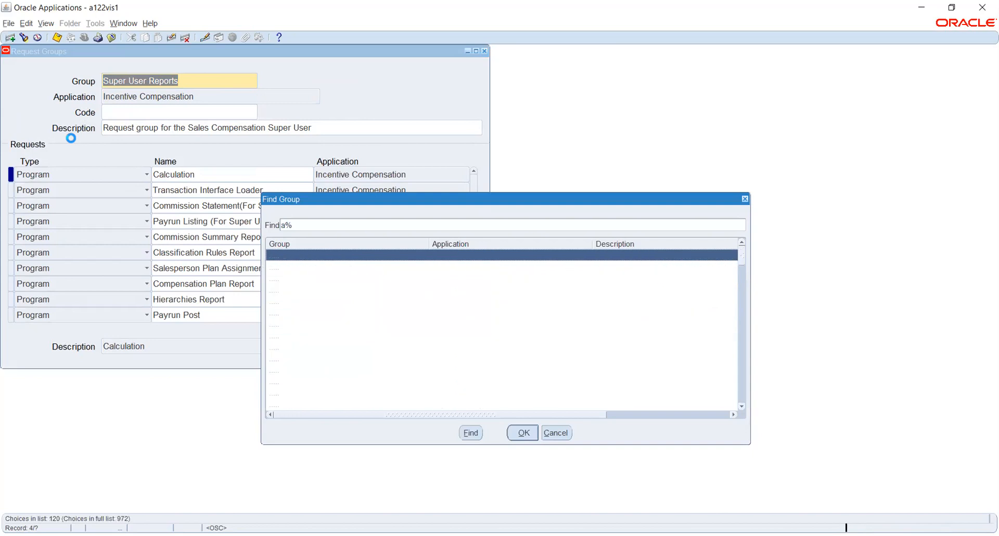
text(l)
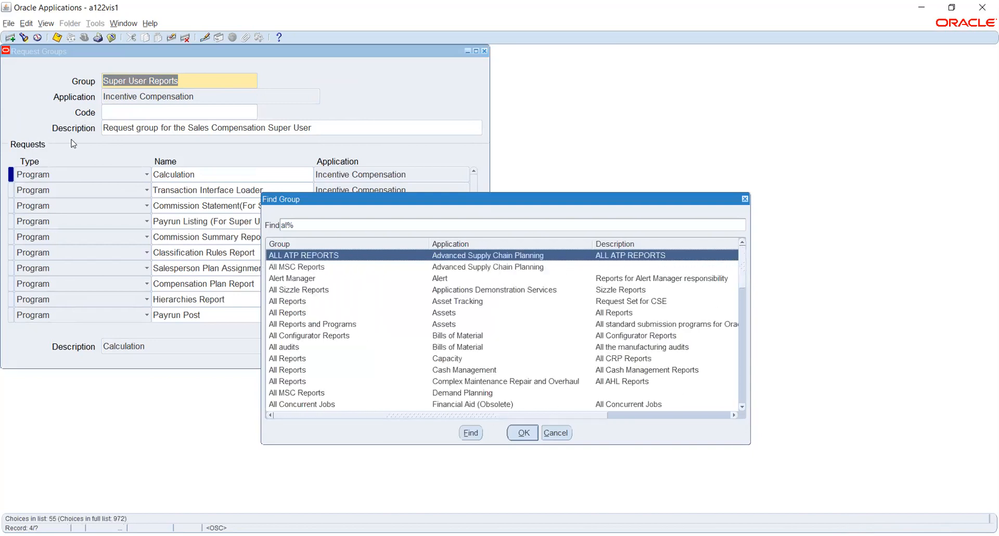
scroll(386, 360, down, 1)
scroll(385, 359, down, 1)
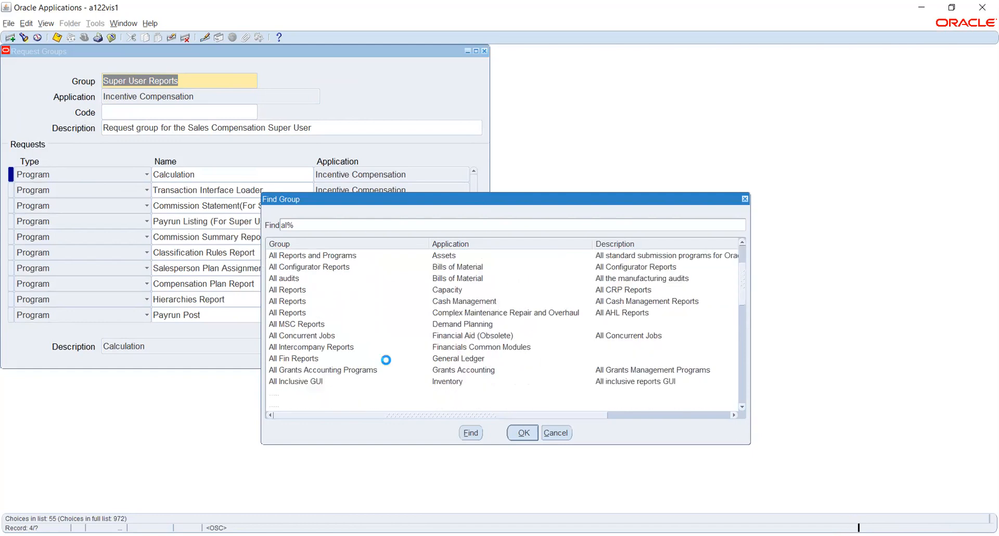
click(407, 358)
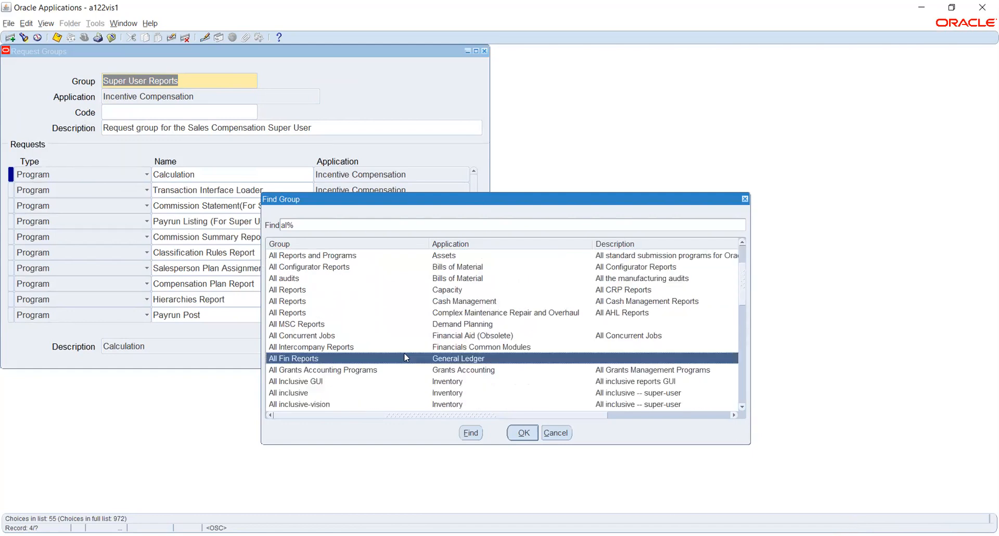
click(523, 433)
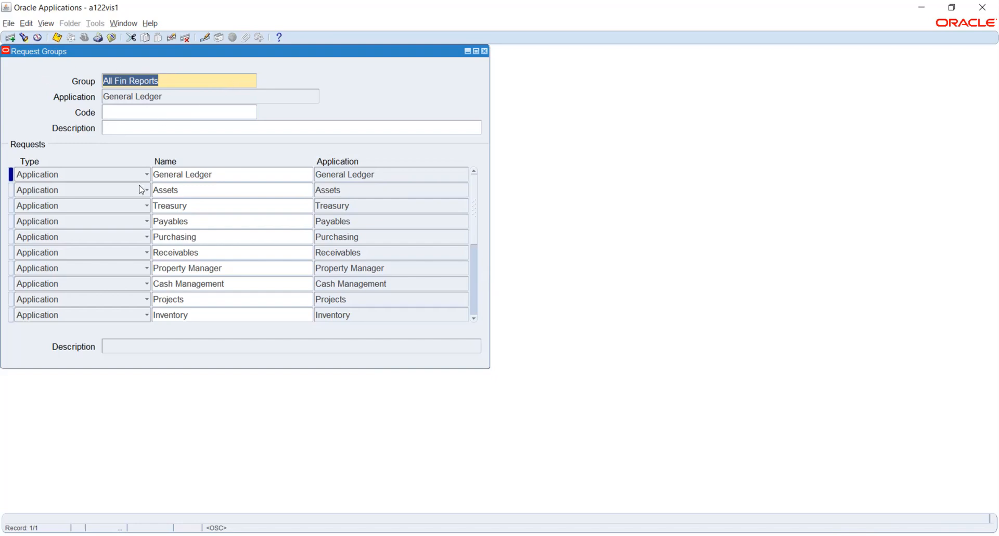
- Review the group's application-type request lines and set the General Ledger line's type to Program
click(203, 217)
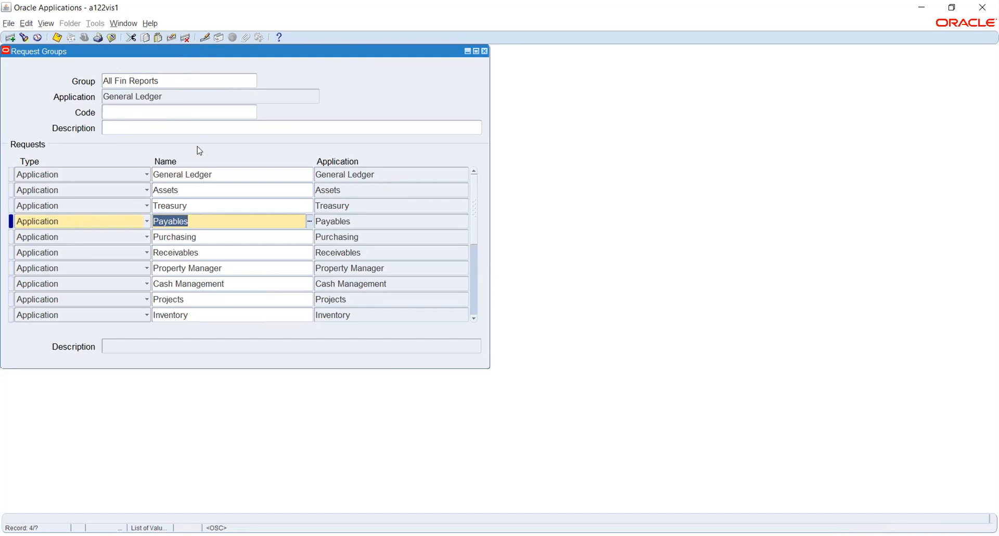
click(186, 175)
double_click(186, 175)
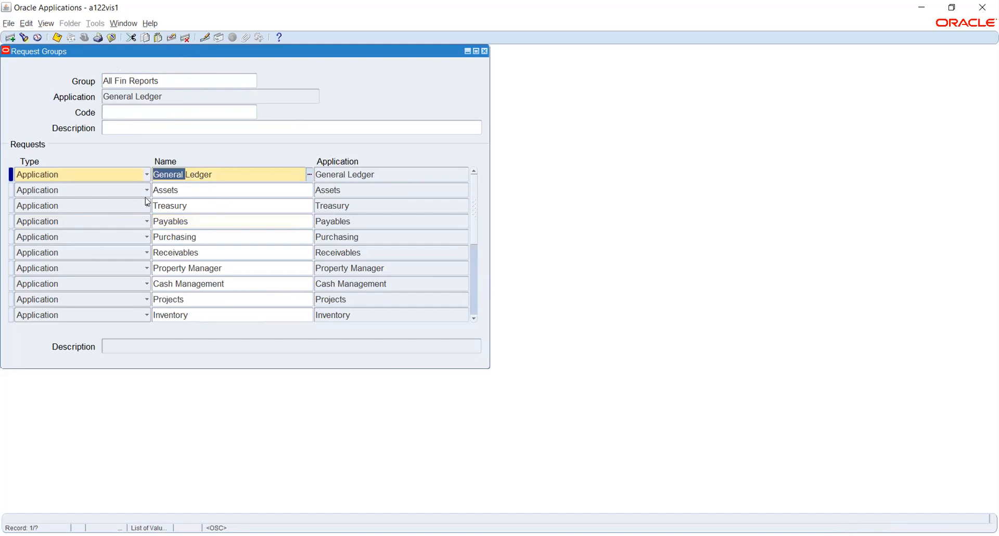
click(134, 174)
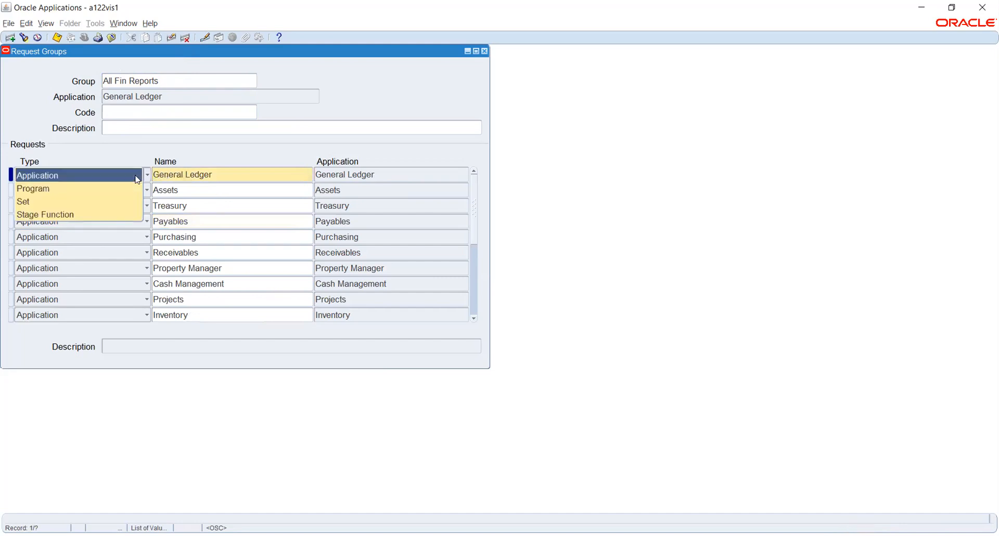
click(129, 188)
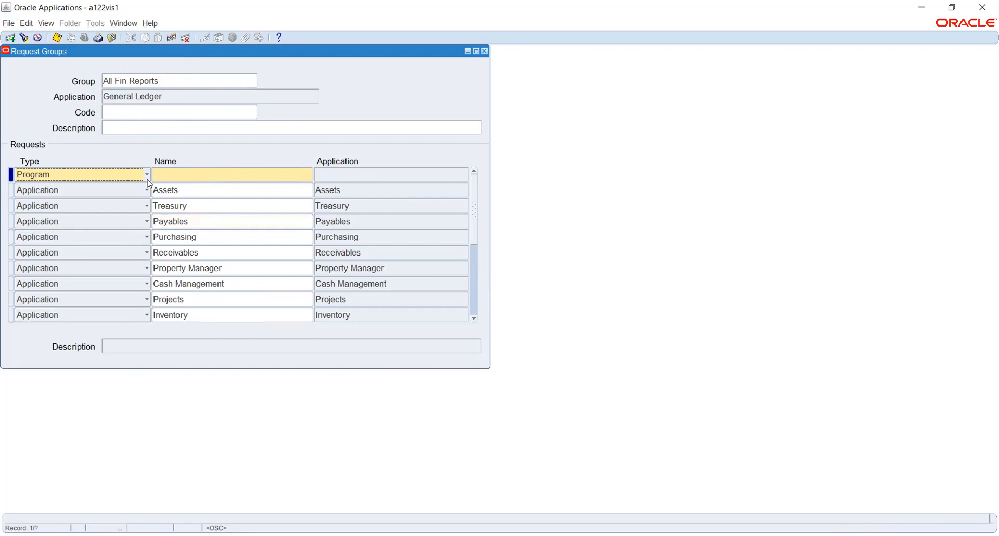
- Examine the list of programs available for the Program request line without selecting any
click(148, 179)
click(180, 172)
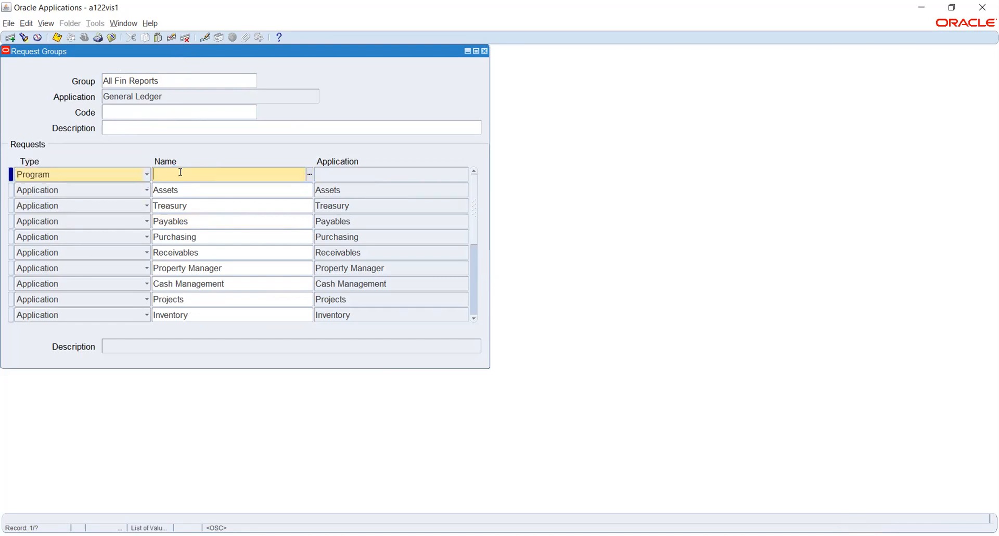
click(309, 174)
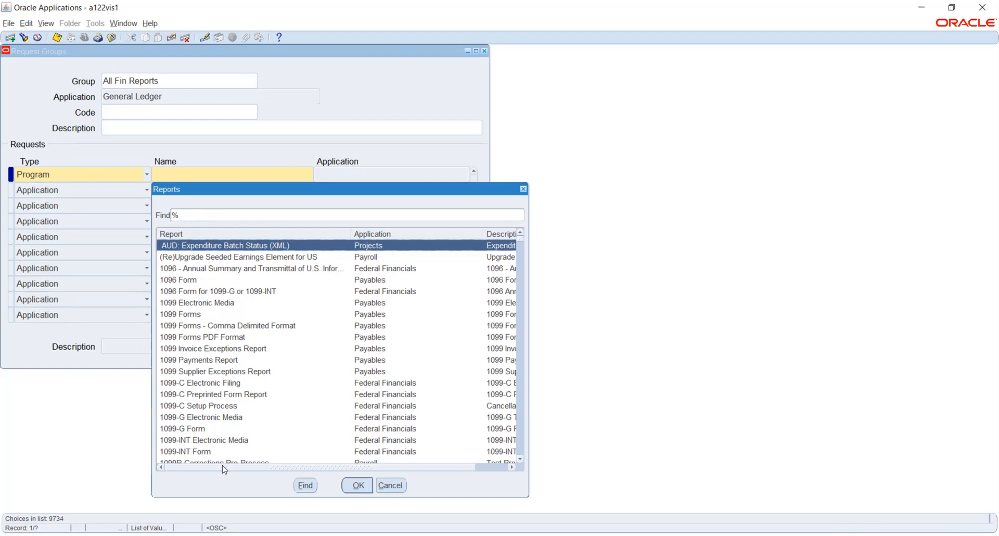
click(390, 485)
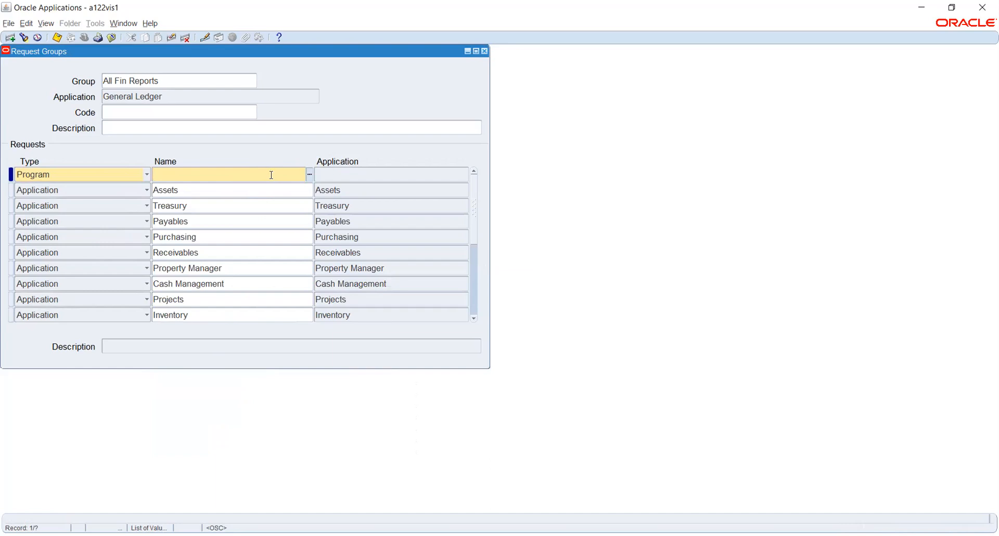
click(310, 176)
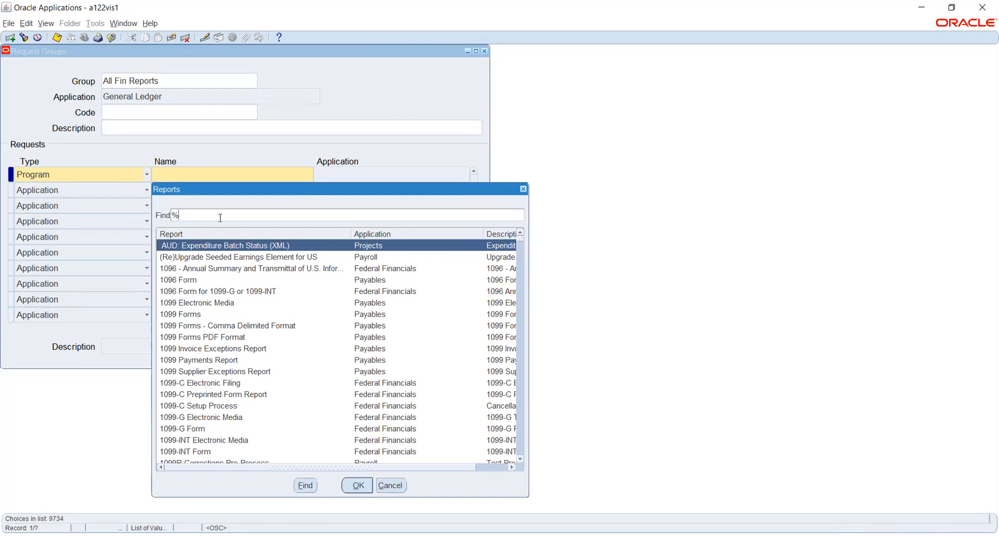
click(394, 490)
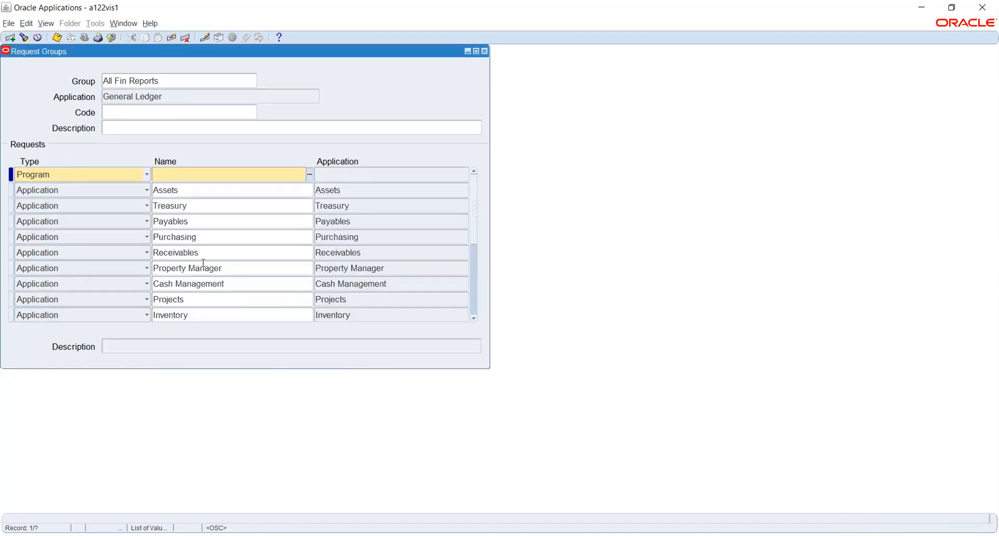
- Review the available request types, keep Program, and clear the incomplete first request line from the form
click(134, 176)
click(133, 174)
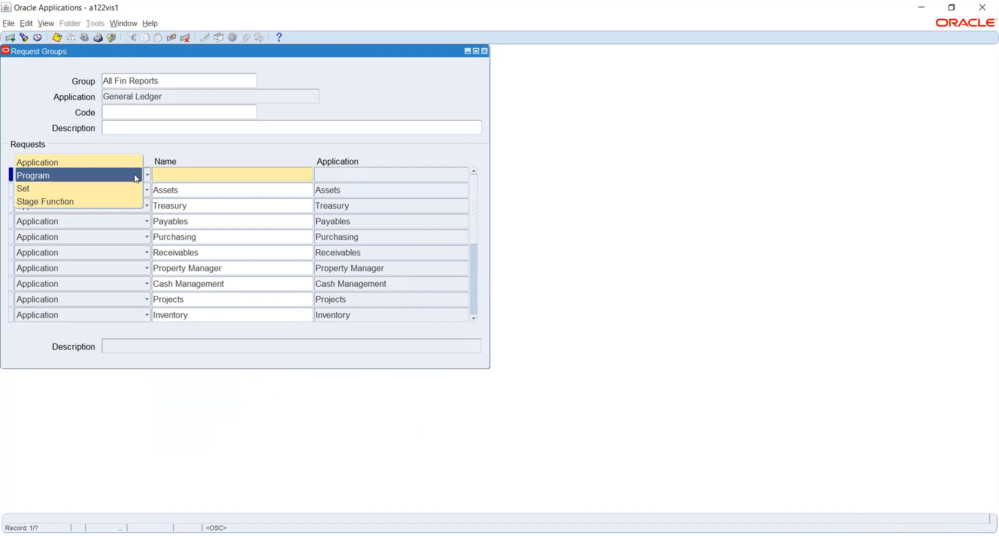
click(137, 178)
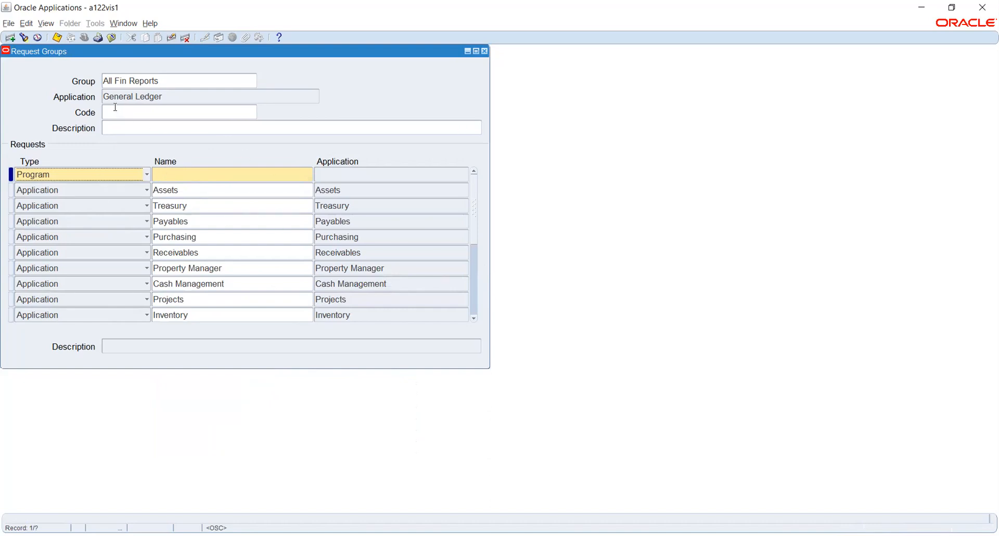
click(173, 95)
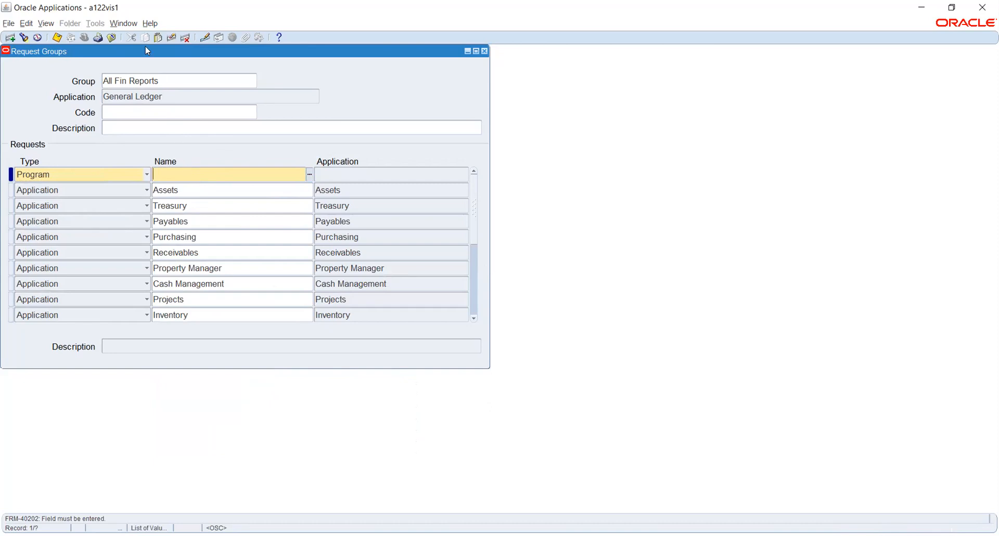
click(171, 38)
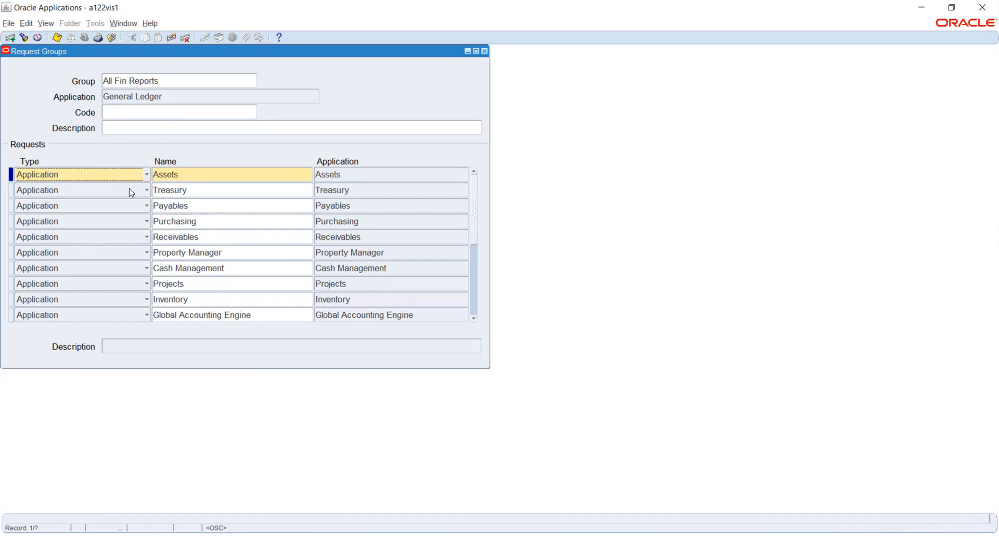
- Close the request groups form and open the menu definition form under Application
drag(339, 52, 354, 72)
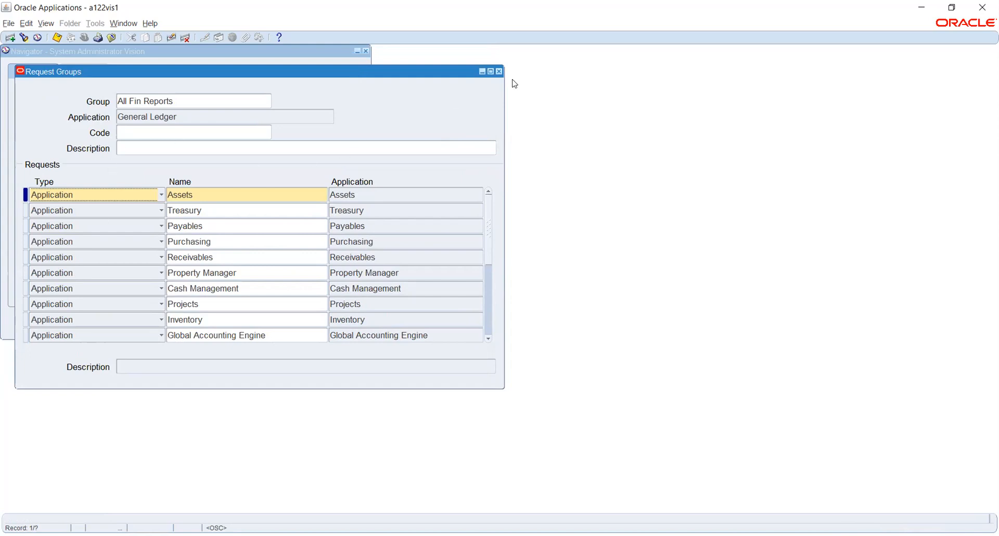
click(498, 72)
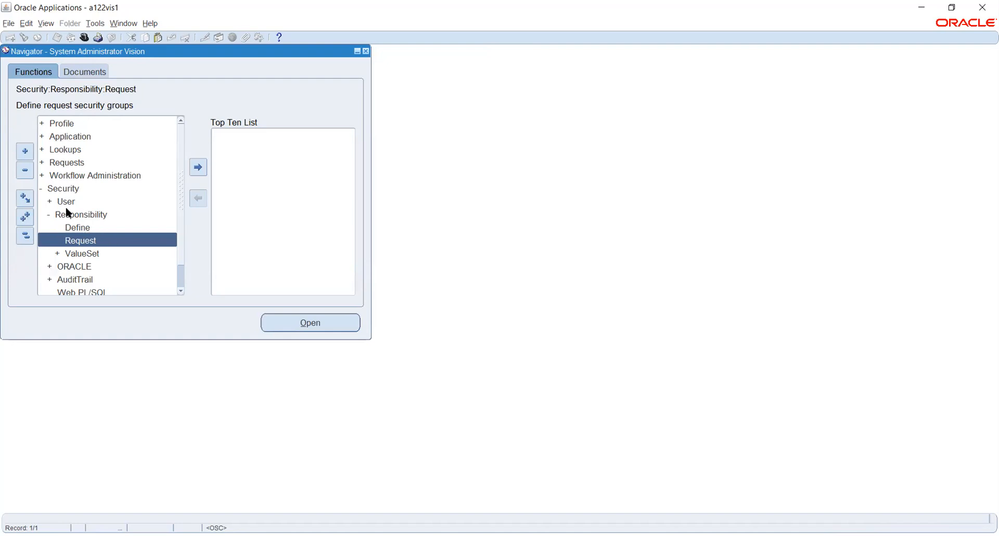
click(62, 137)
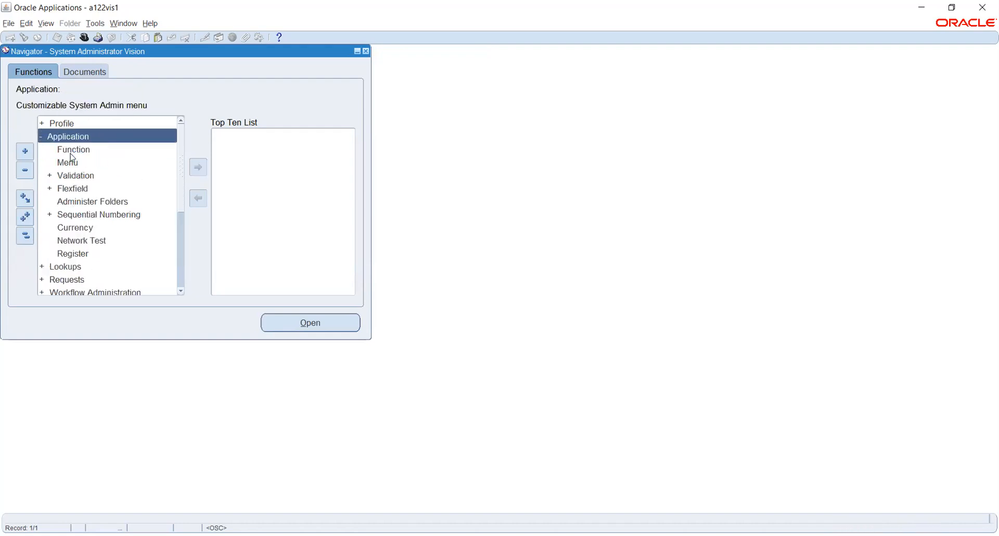
click(70, 162)
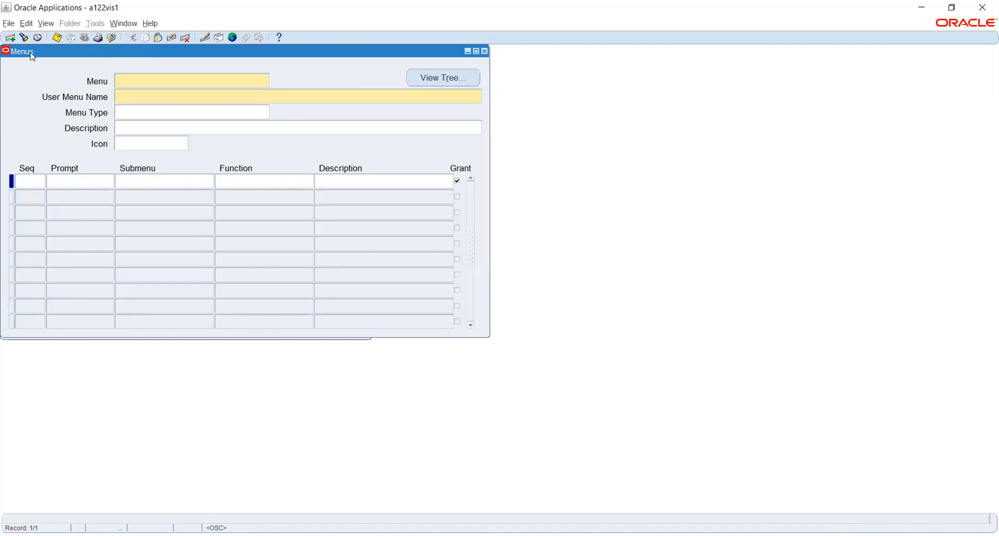
- Search the existing menus for names starting with "gl" and browse the matching entries
click(25, 39)
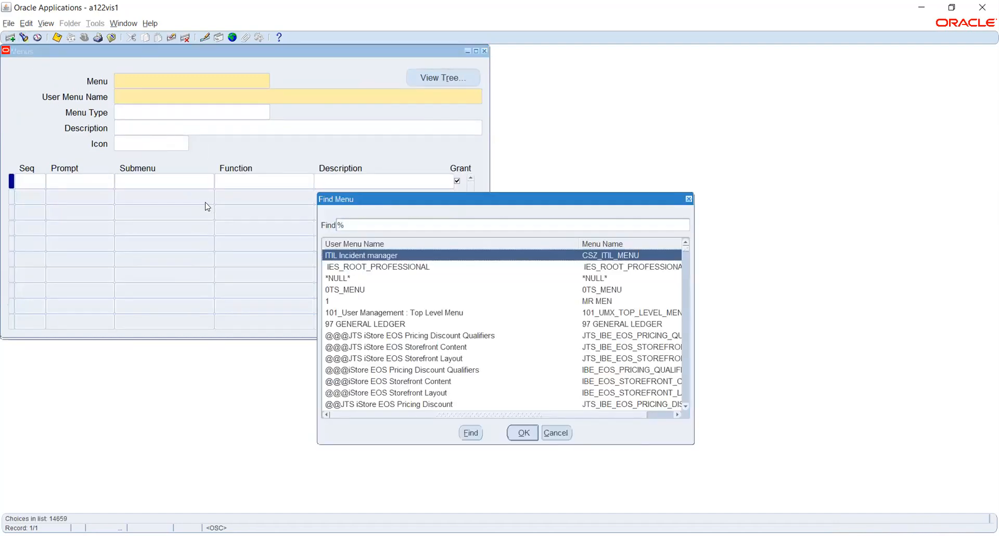
text(g)
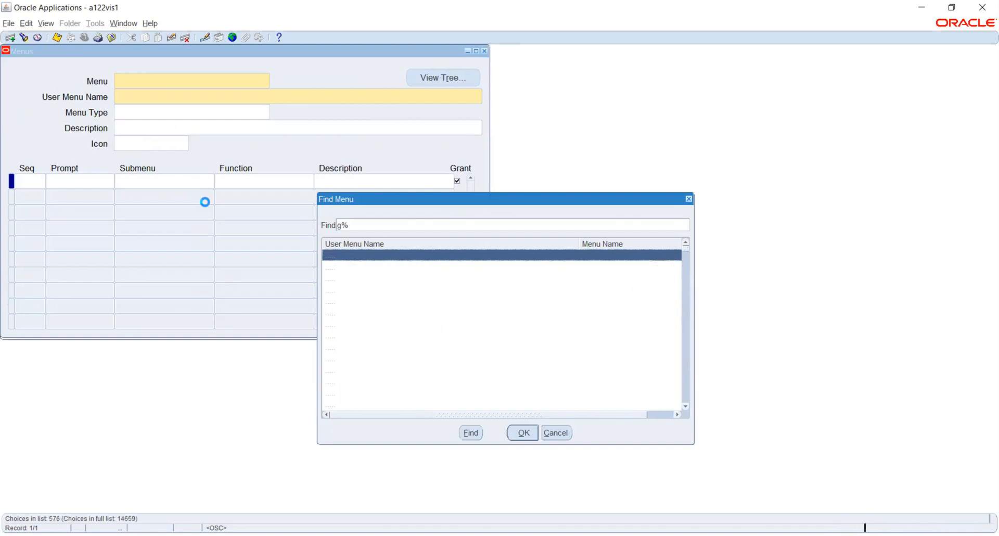
text(l)
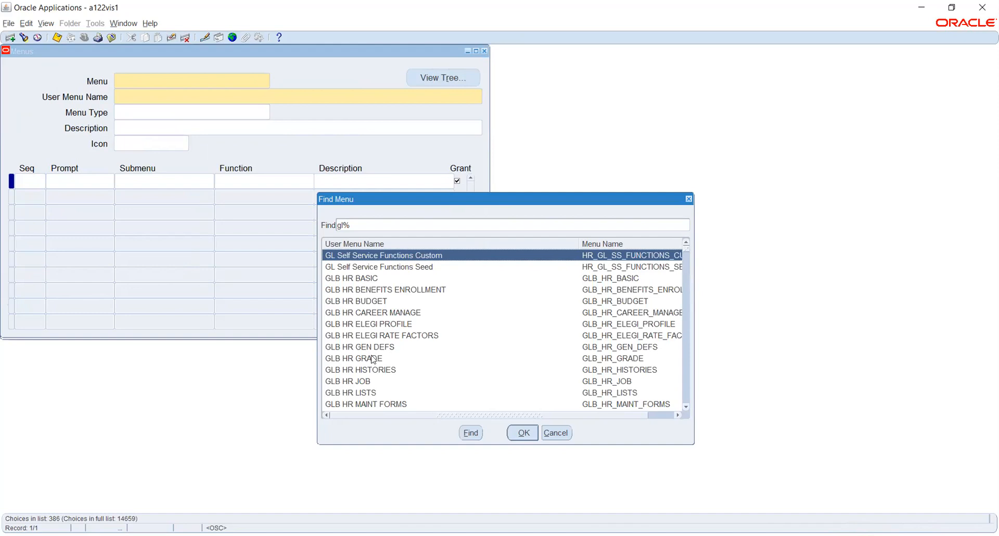
scroll(377, 353, down, 2)
scroll(378, 353, down, 9)
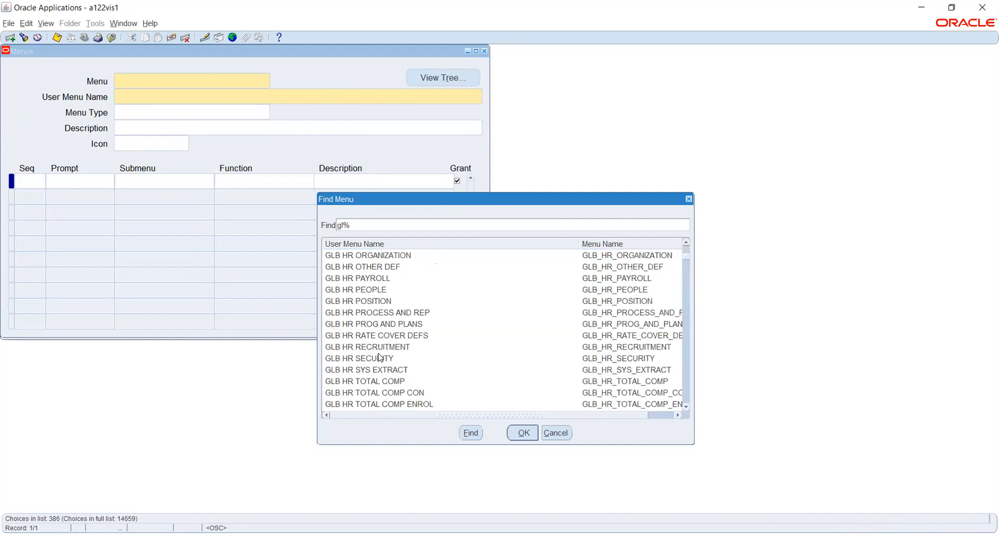
scroll(378, 353, down, 7)
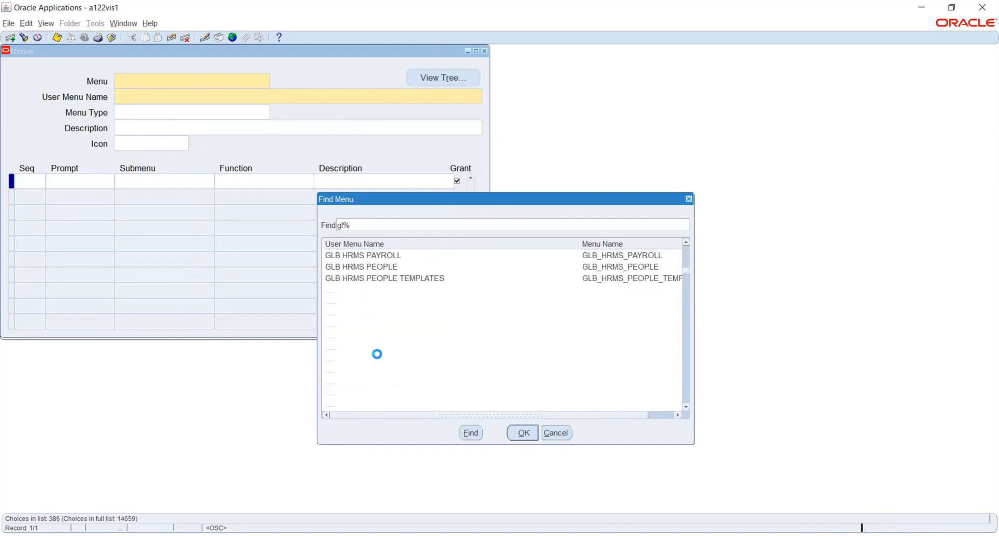
scroll(378, 353, down, 10)
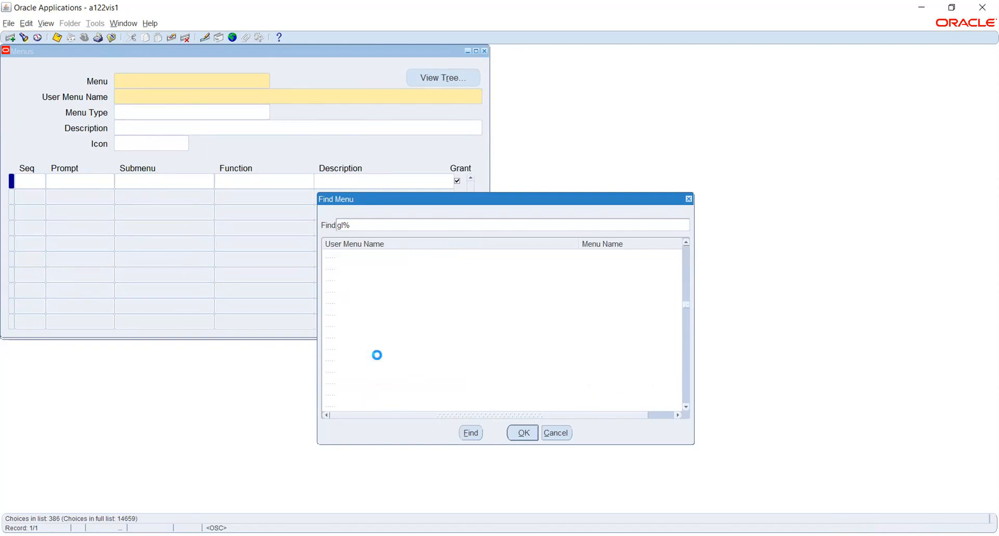
- Refine the menu search to "%GL%Us" and load the GL_USER menu
key(BackSpace)
key(BackSpace)
key(BackSpace)
text(%)
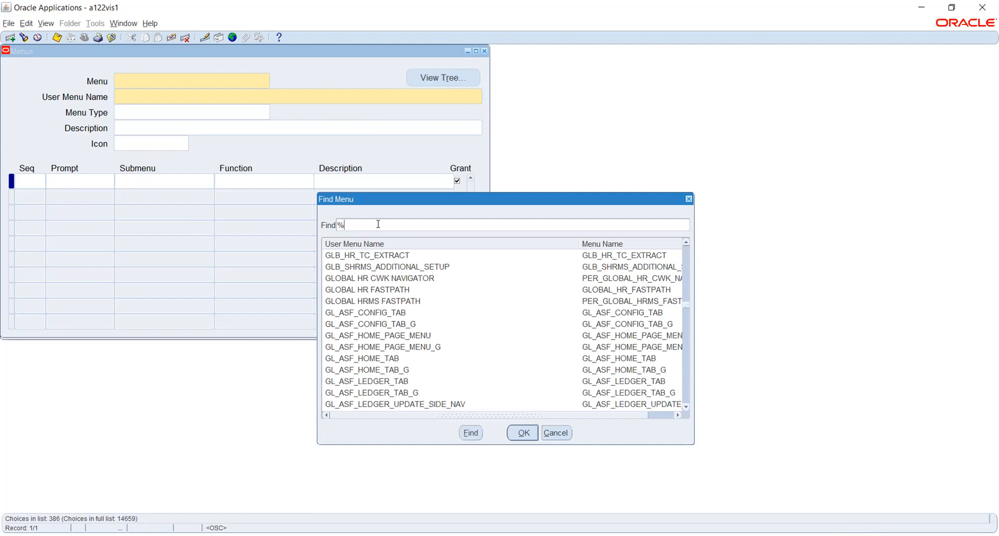
text(GL%Us)
key(Return)
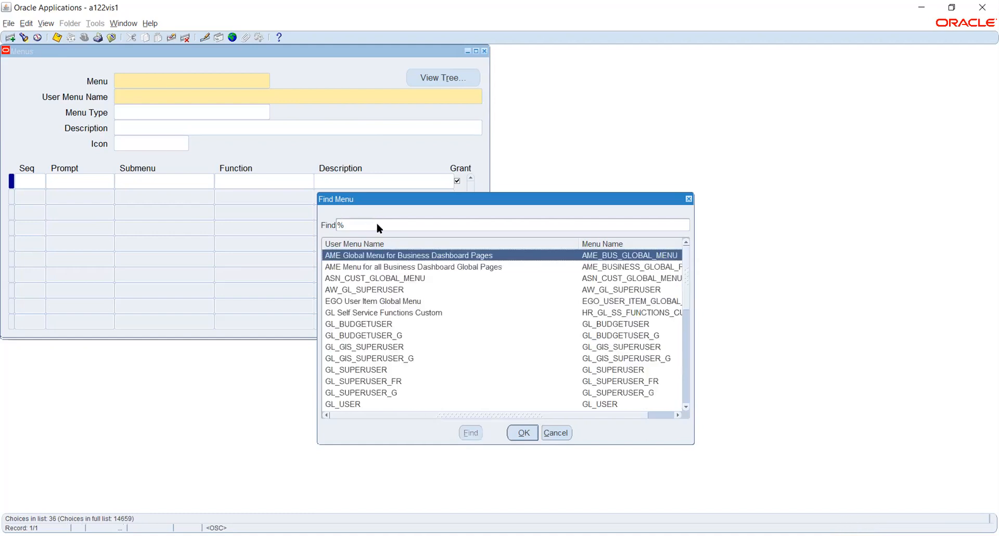
click(355, 325)
click(360, 405)
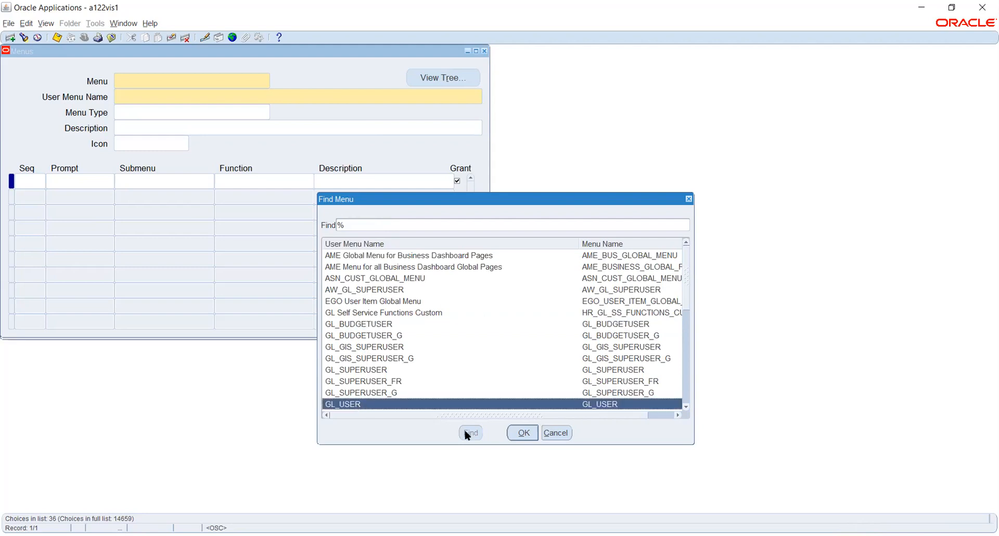
click(522, 433)
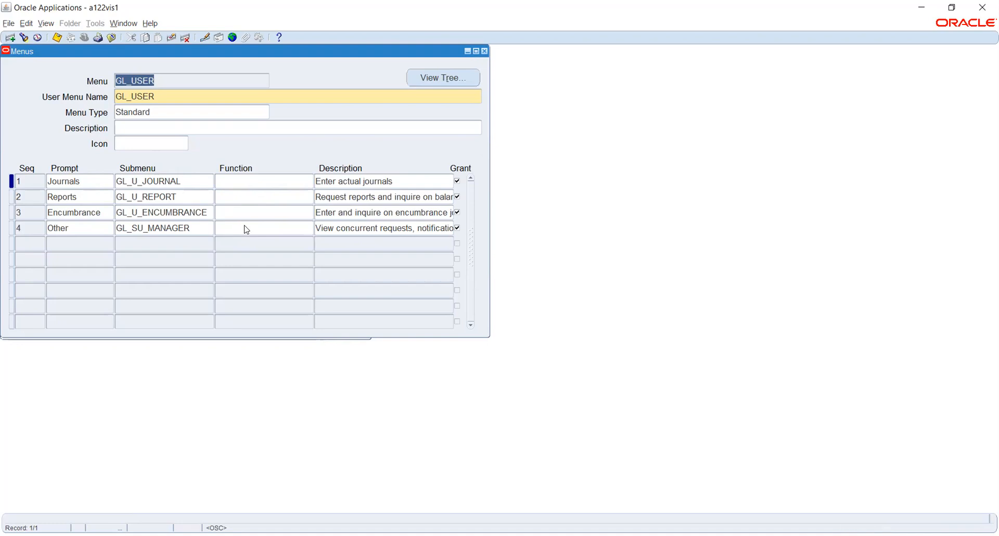
- Review the entries of the GL_USER menu, going through the Journals, Reports and Other prompts
click(91, 181)
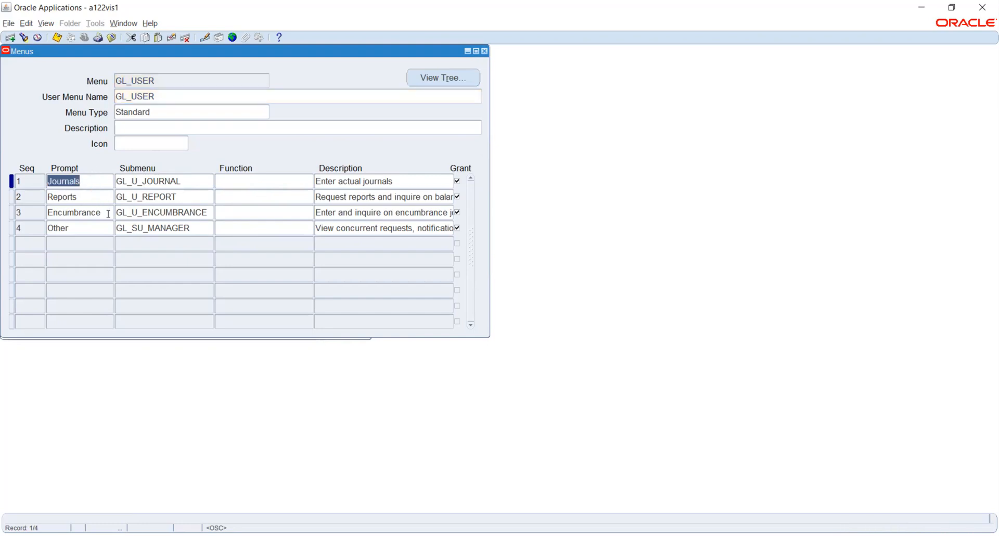
click(92, 229)
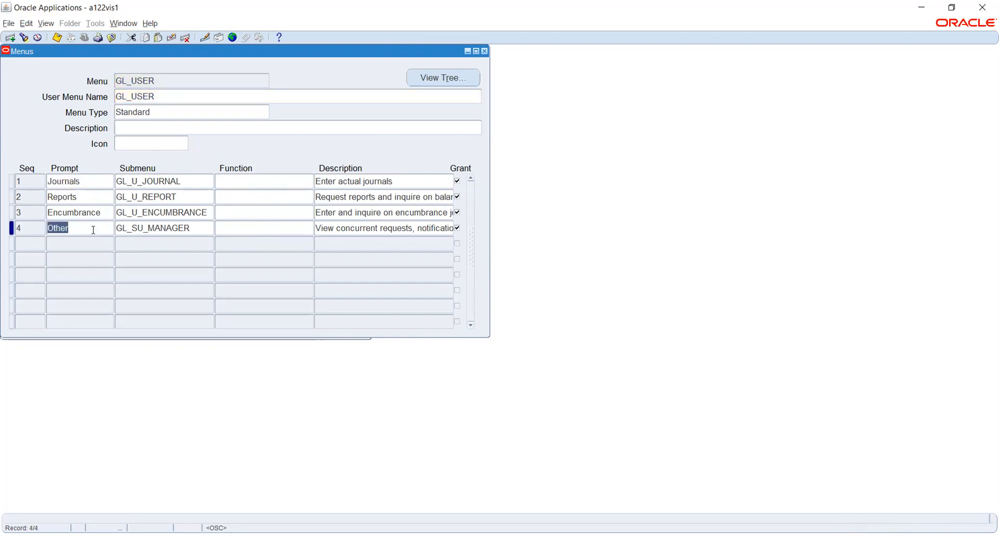
click(90, 181)
click(92, 195)
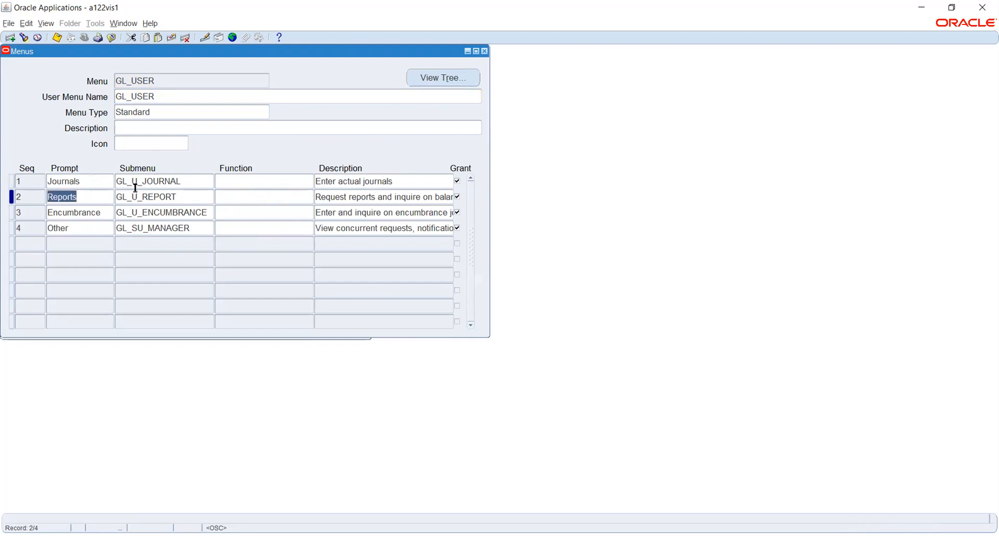
- Display the GL_USER menu as a tree and expand Reports down to the entries of its Inquiry submenu
click(437, 77)
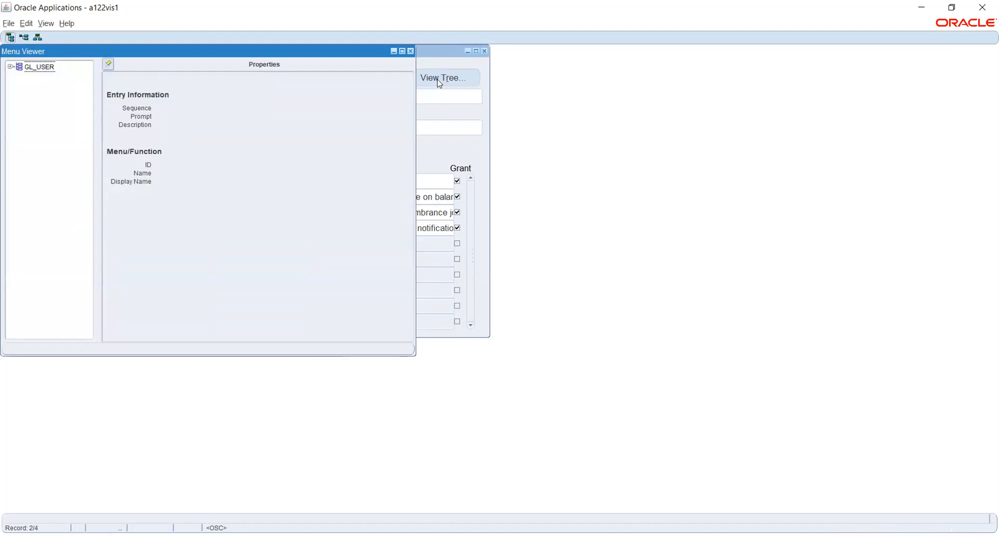
click(9, 67)
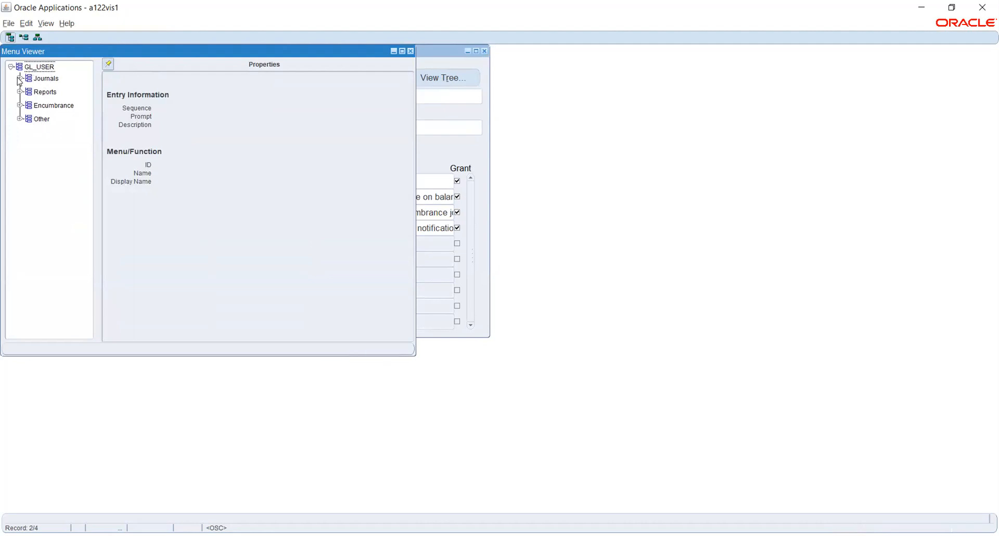
click(19, 91)
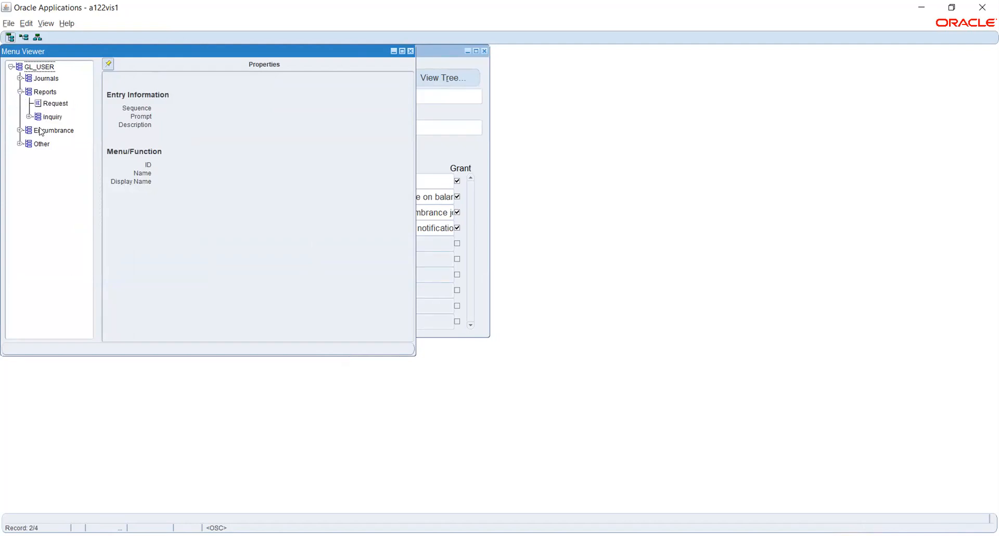
click(45, 106)
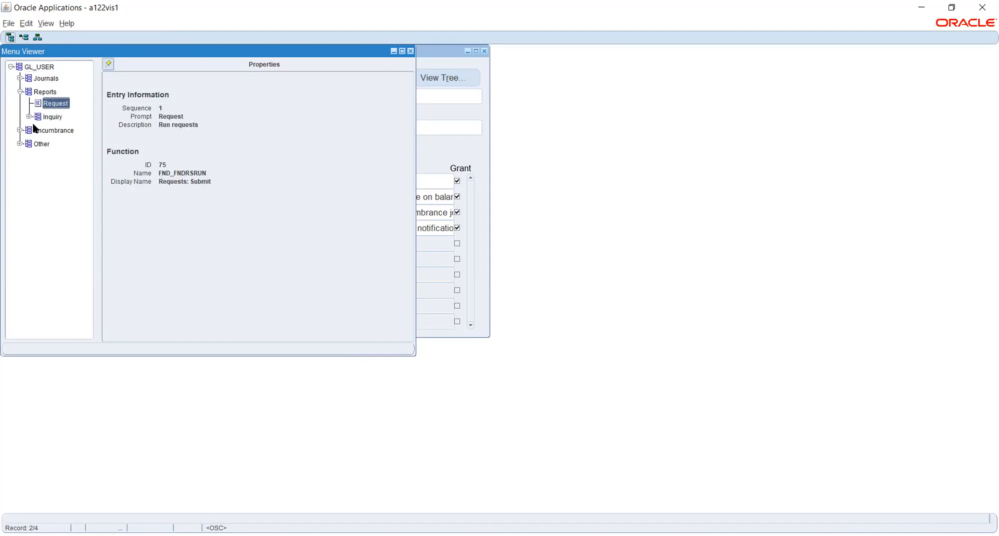
click(29, 117)
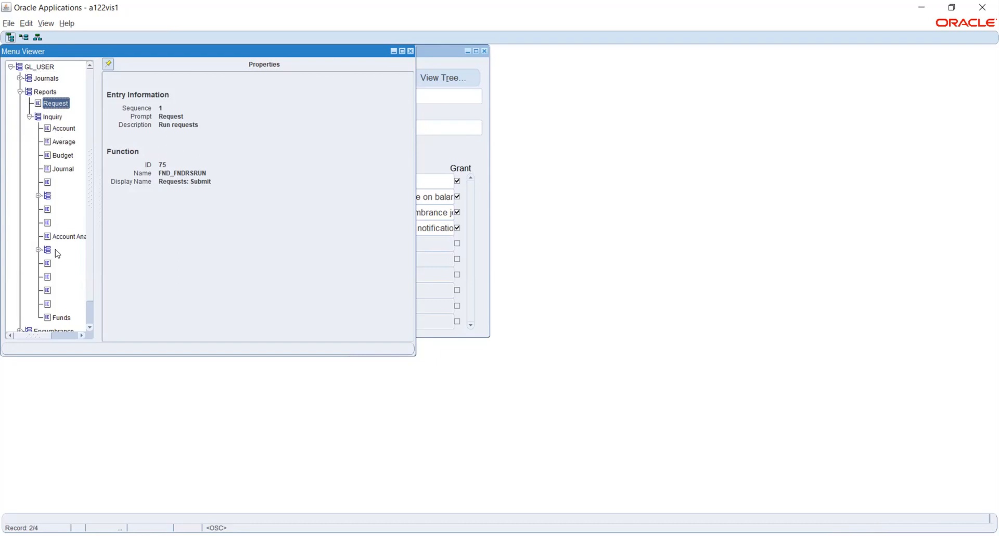
- Inspect the properties of the Account, Budget and Journal functions under the Inquiry submenu
click(64, 129)
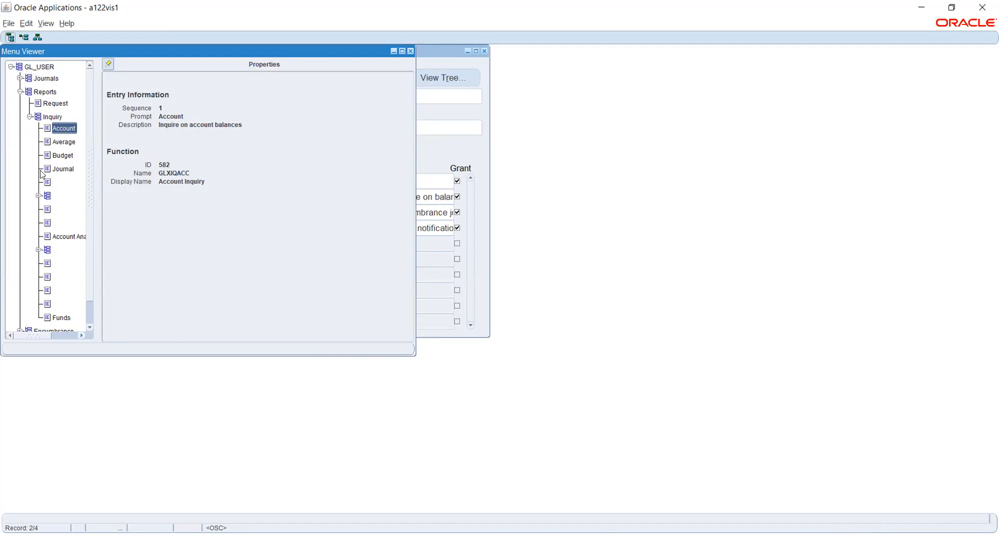
click(52, 157)
click(54, 170)
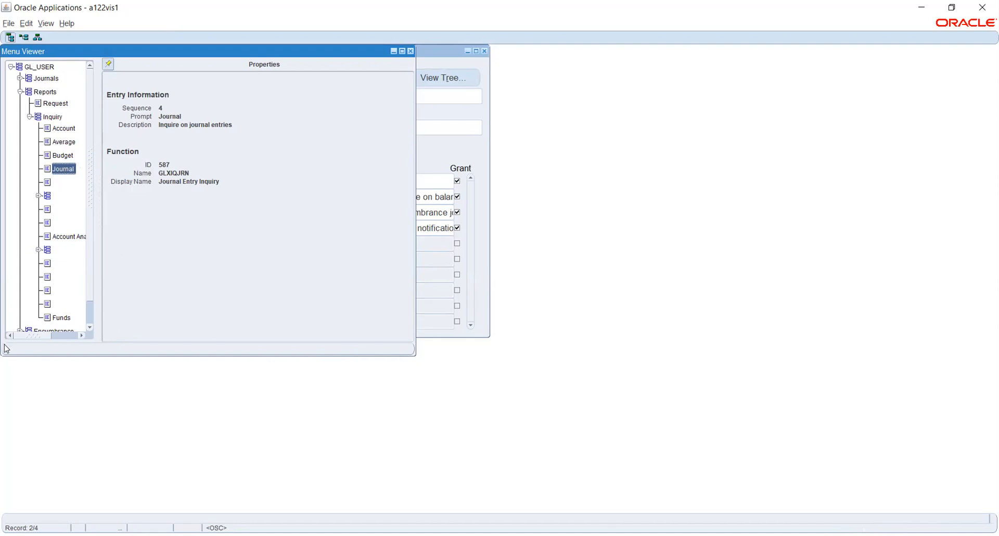
scroll(61, 242, down, 1)
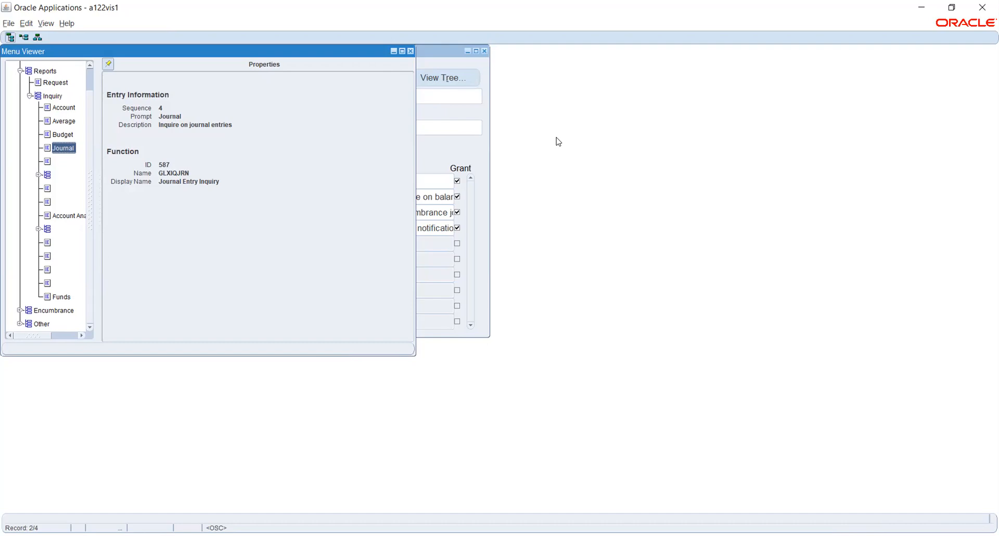
- Close the menu viewer and the menu definition form, and open the responsibility definition form under Security
click(411, 51)
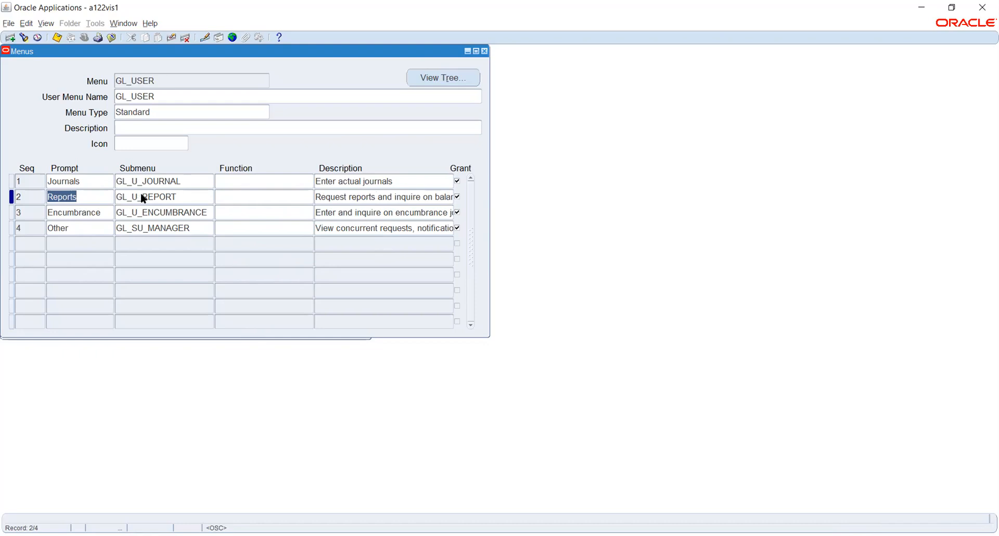
click(485, 52)
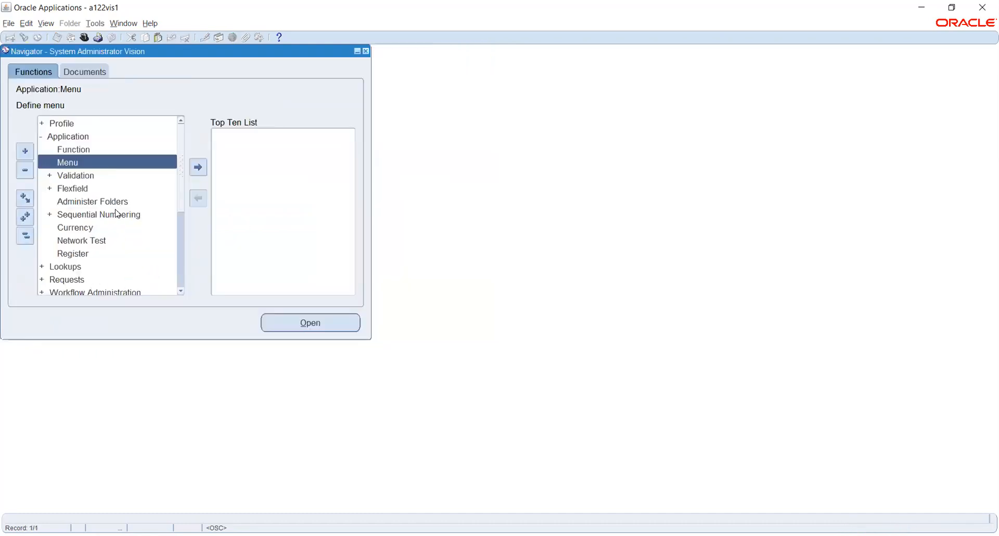
scroll(117, 213, down, 4)
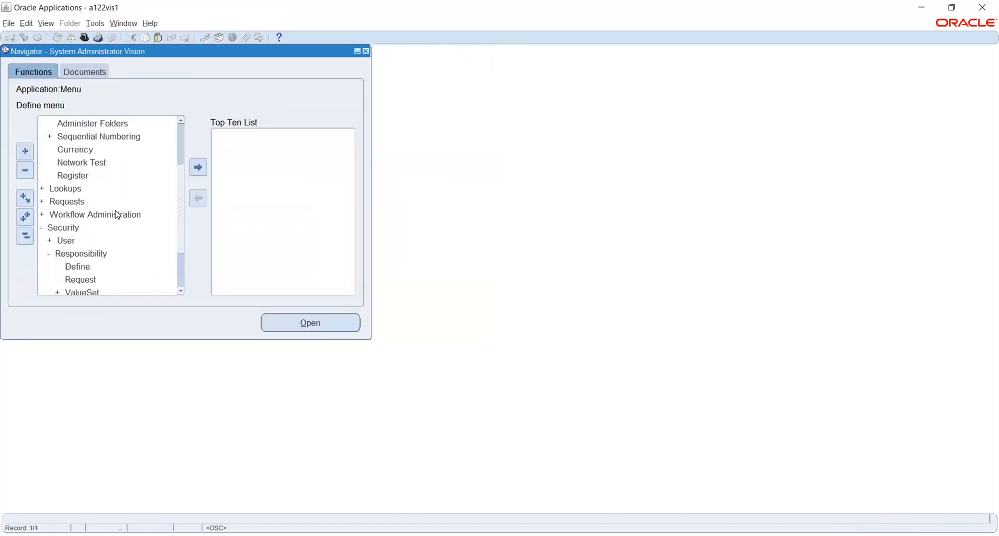
double_click(68, 201)
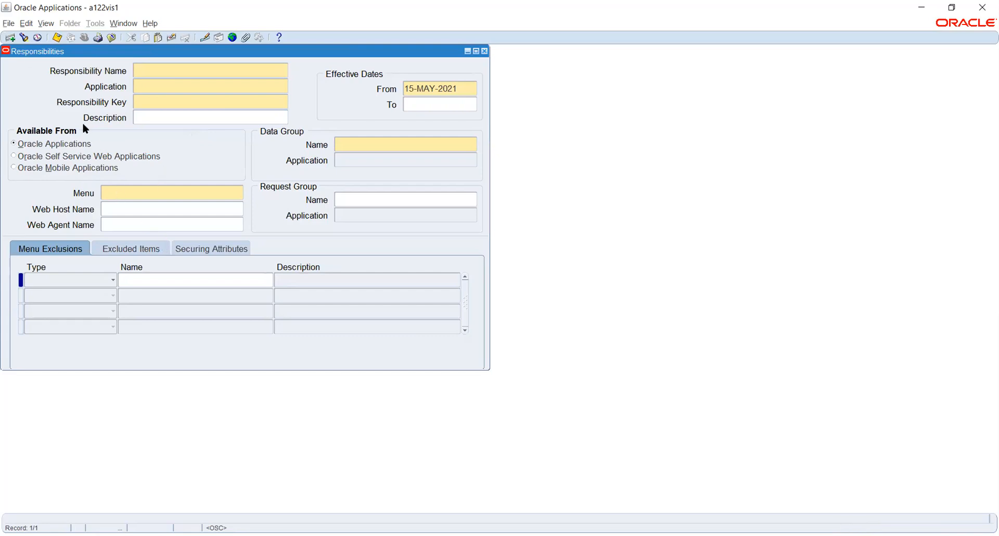
- Search the responsibilities for names starting with "gener" and load General Ledger Super User of the Custom General Ledger application
click(114, 192)
click(23, 39)
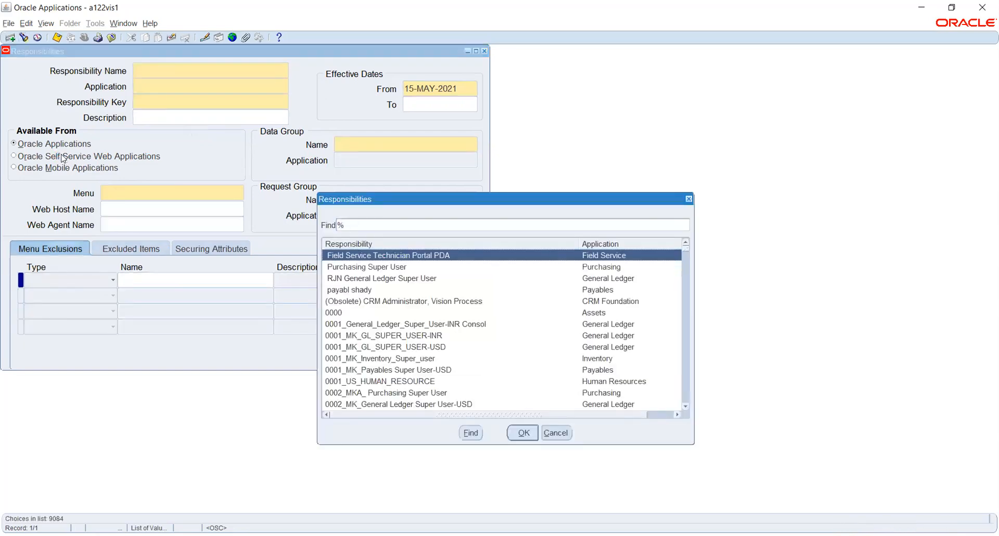
text(g)
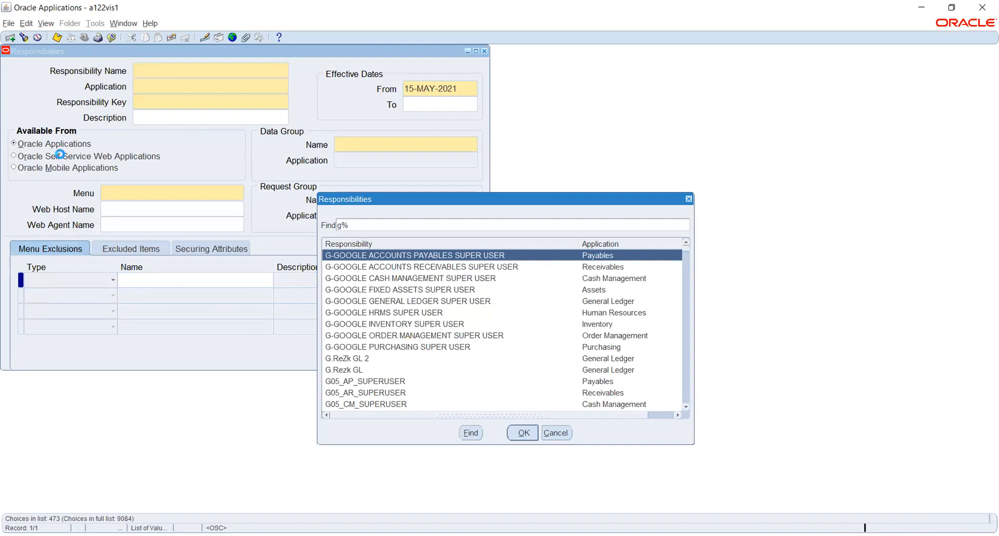
text(ener)
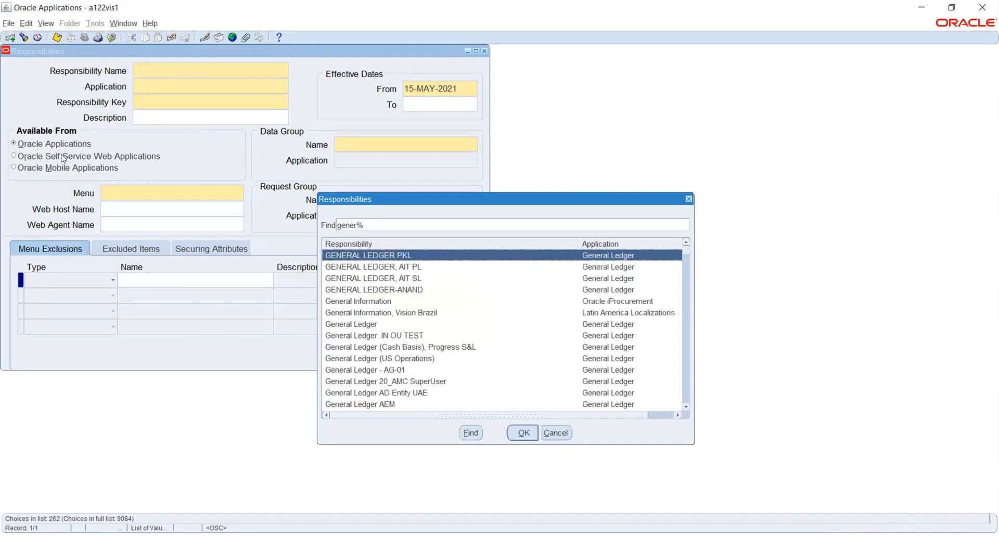
scroll(388, 307, down, 5)
scroll(390, 312, down, 10)
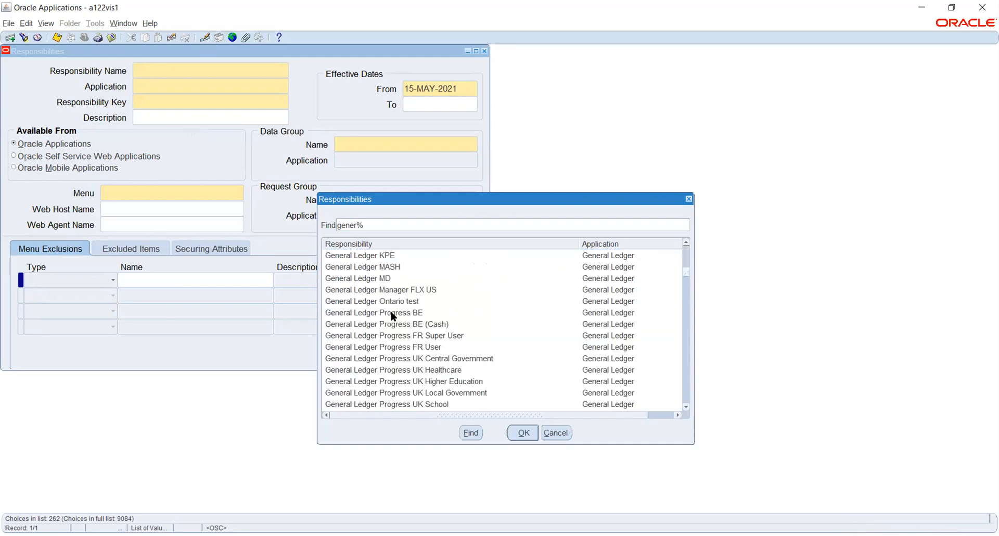
scroll(391, 314, down, 10)
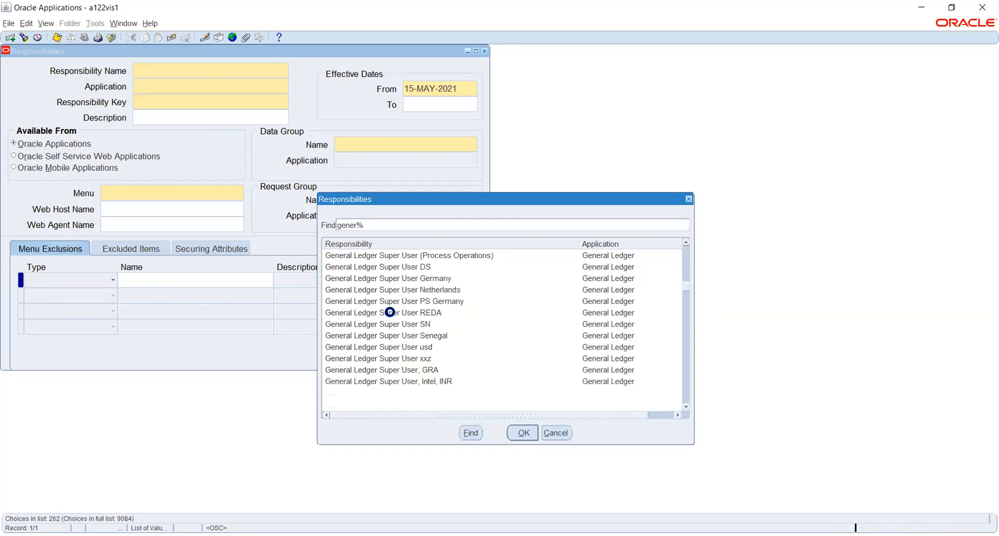
scroll(392, 314, down, 6)
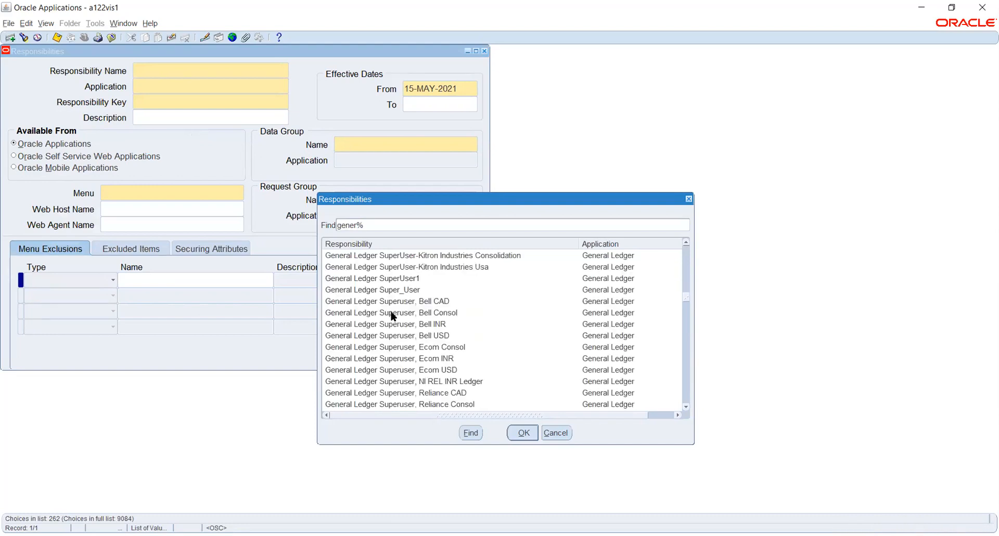
scroll(392, 316, up, 6)
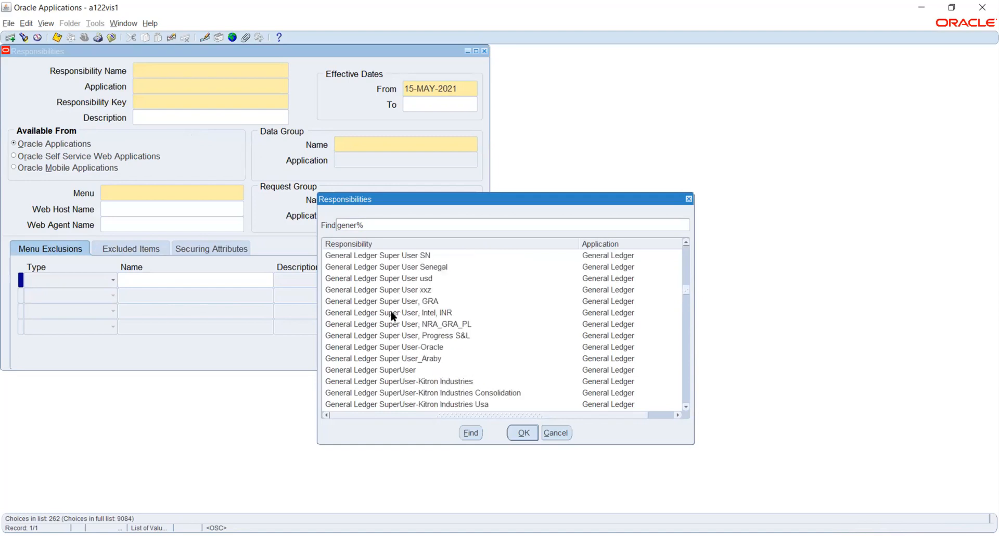
scroll(392, 315, up, 2)
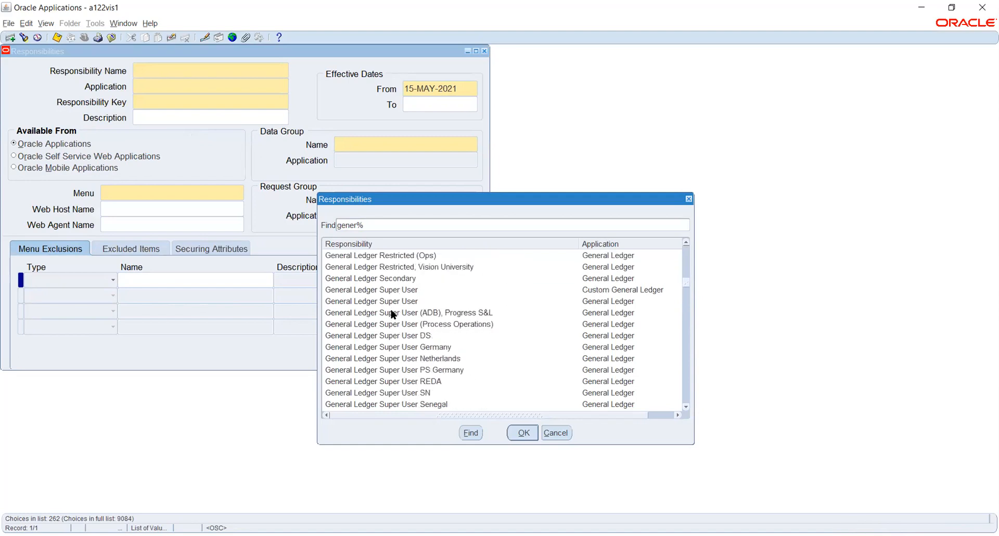
click(396, 290)
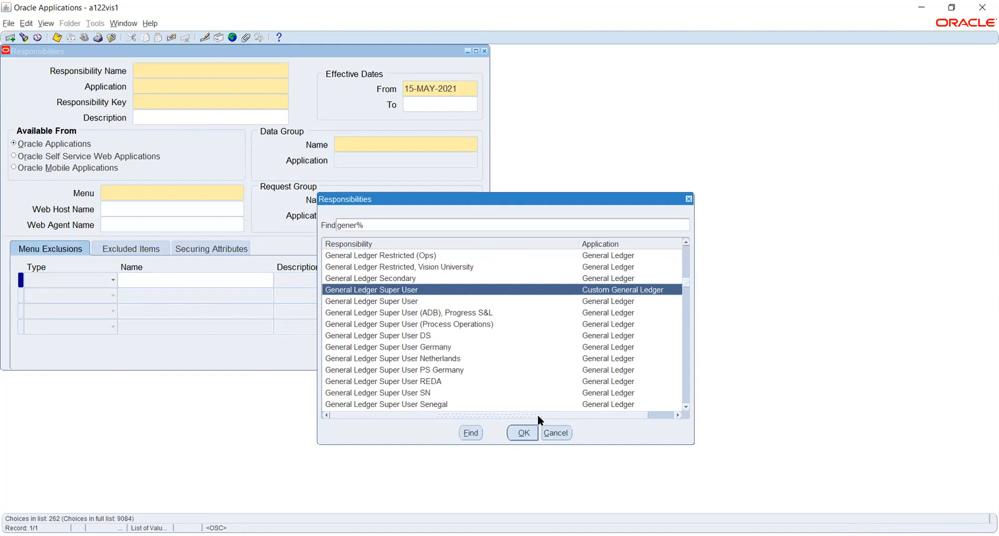
click(513, 432)
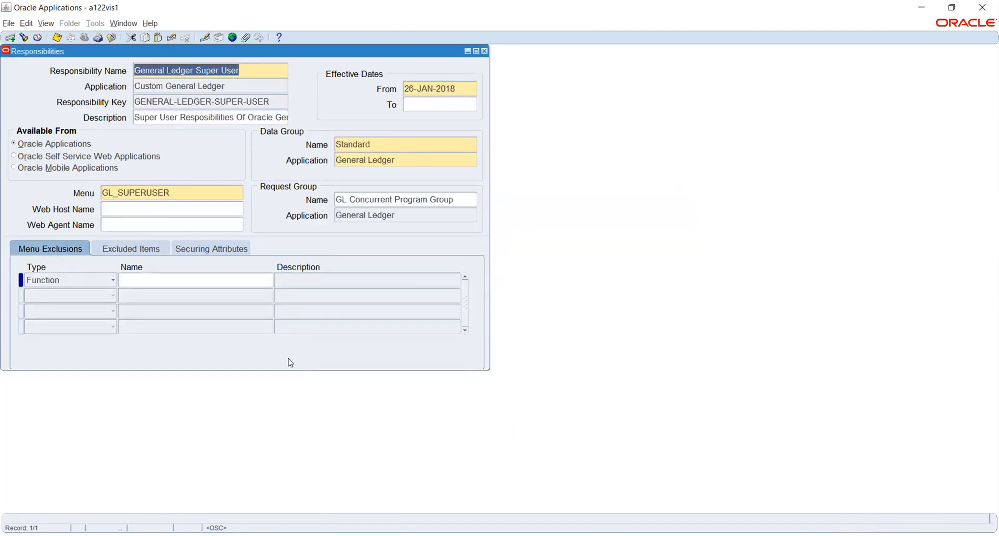
- Set the type of the responsibility's first menu exclusion line to Menu
click(182, 194)
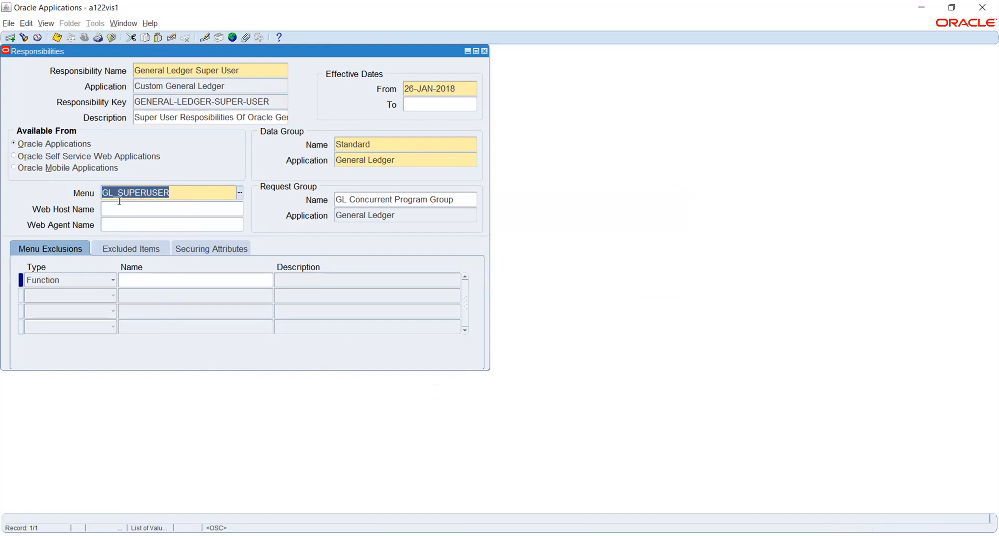
click(156, 279)
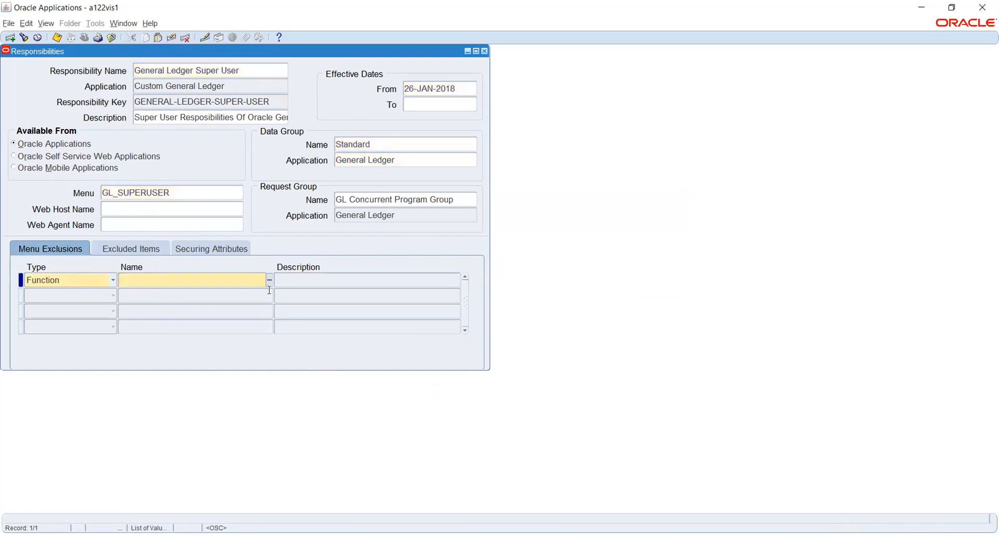
click(104, 281)
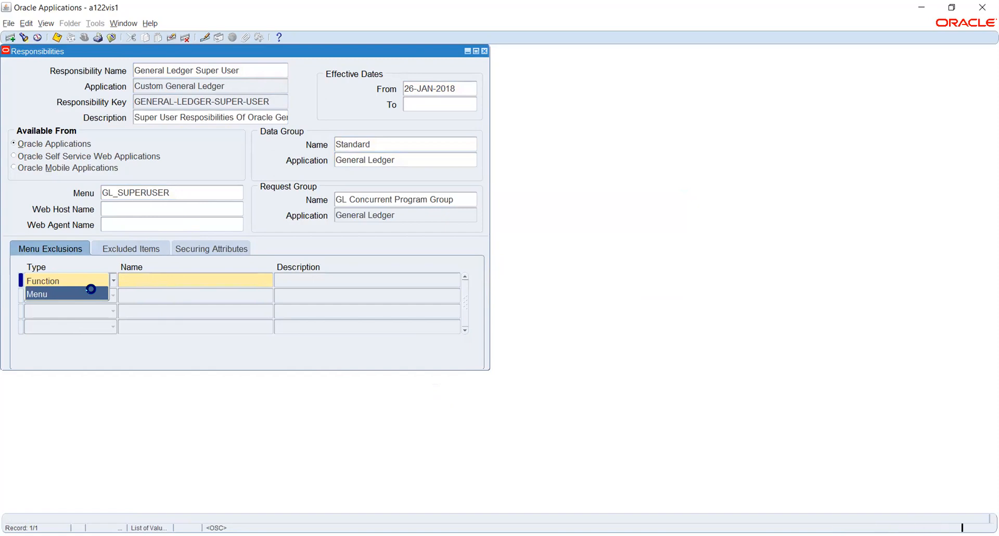
click(90, 294)
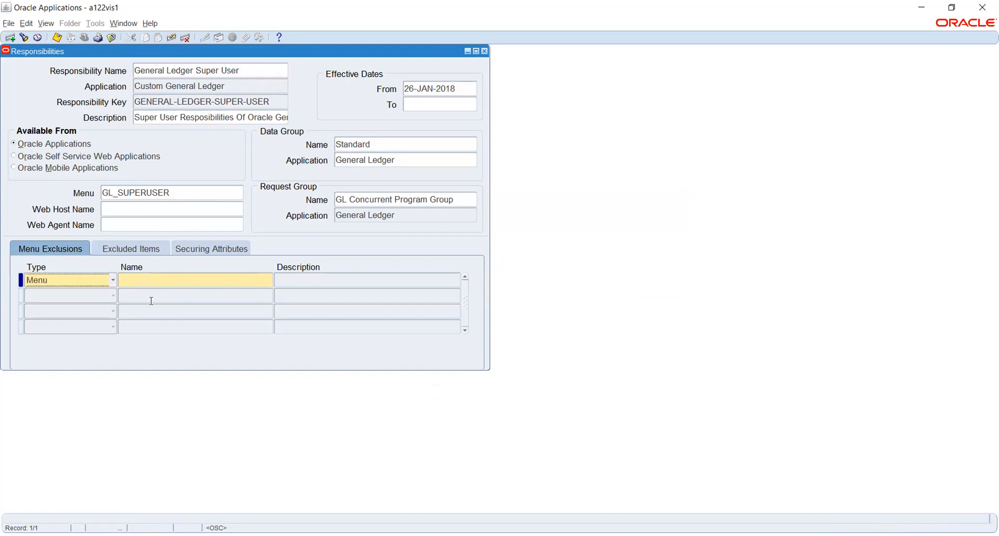
click(180, 276)
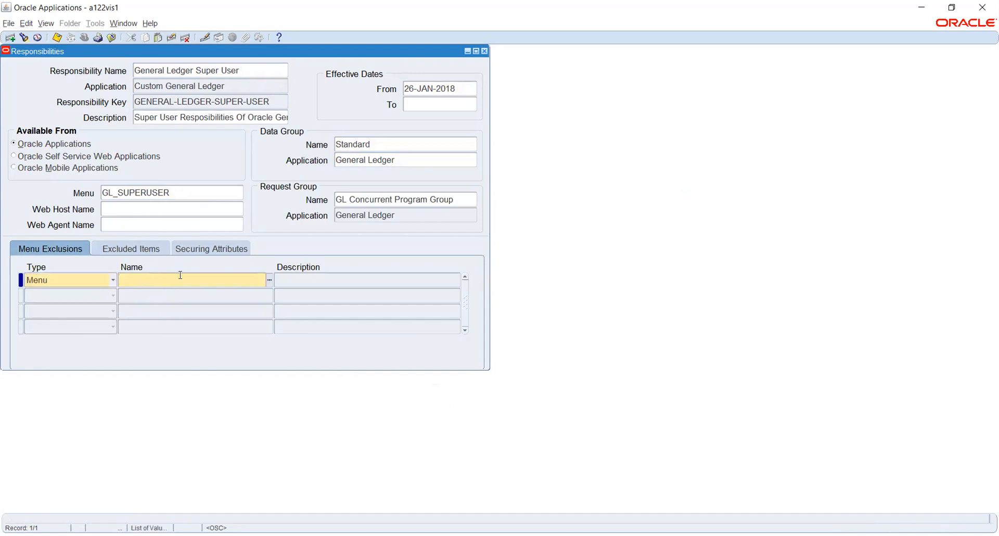
- Choose AP_SETUP_CURRENCY_RATES_GUI12 from the list of menus as the excluded menu on the first menu exclusion line
click(270, 281)
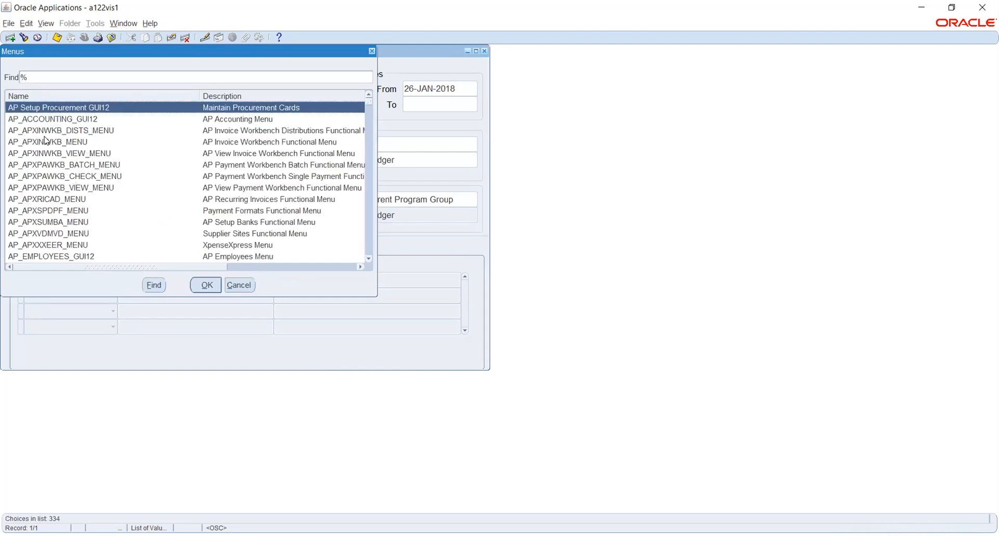
click(64, 167)
scroll(58, 179, down, 1)
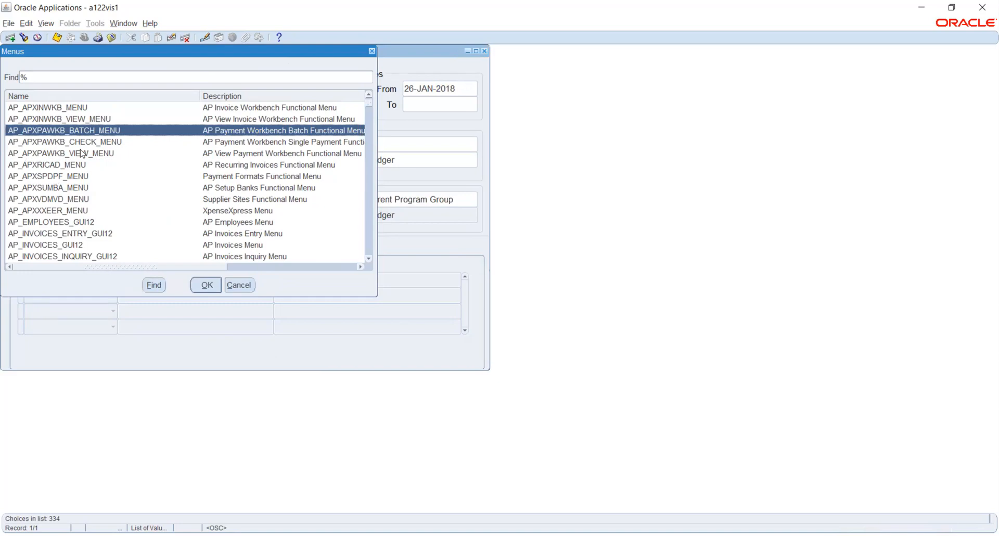
scroll(48, 173, down, 3)
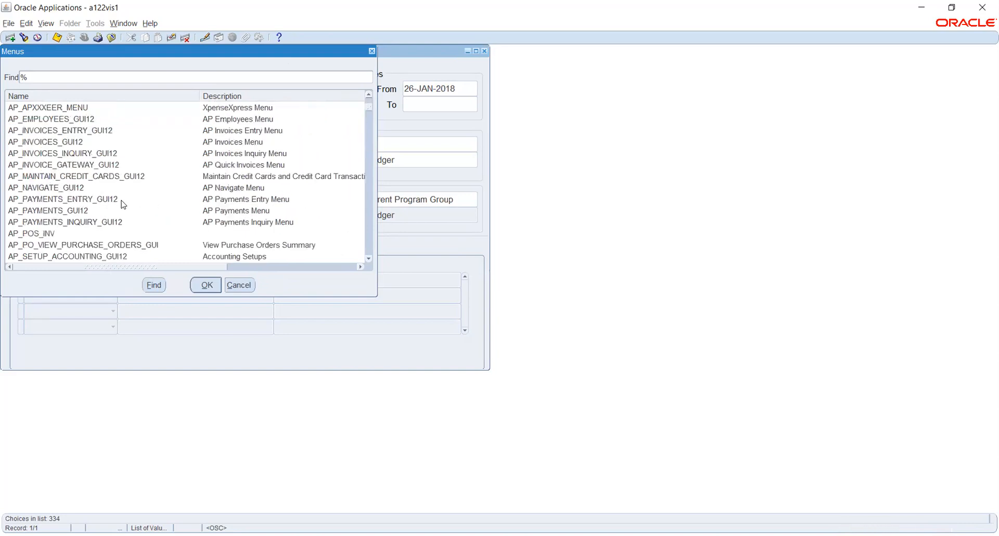
scroll(112, 207, down, 2)
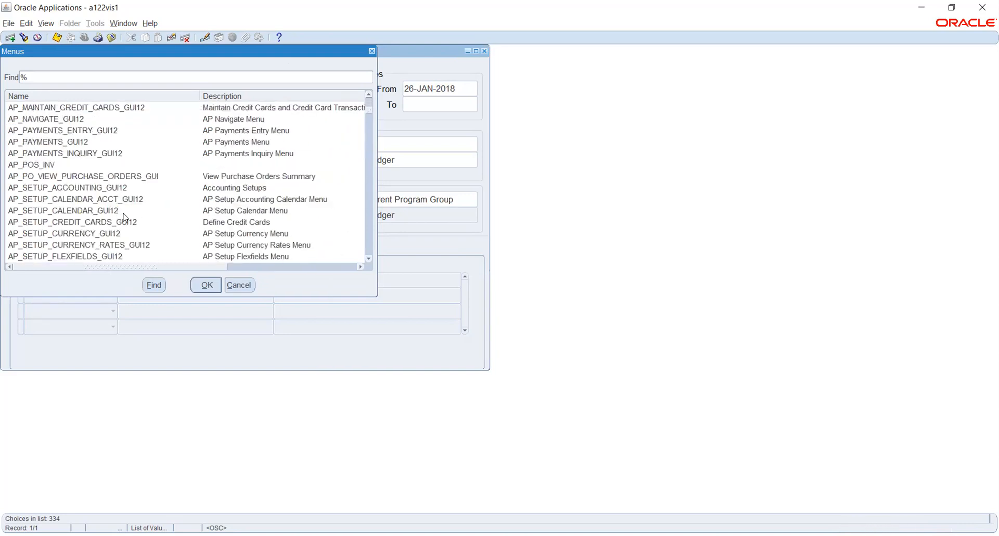
click(143, 248)
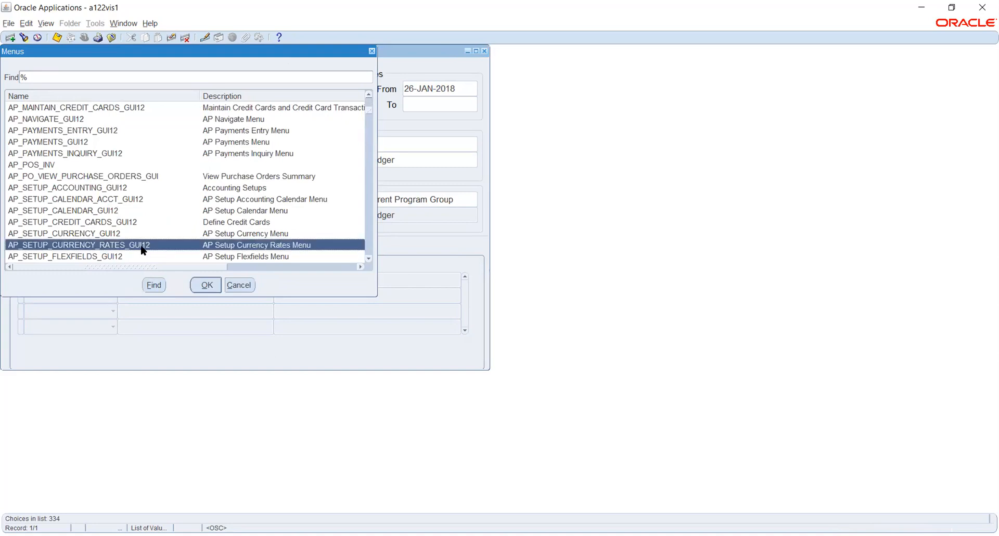
click(203, 286)
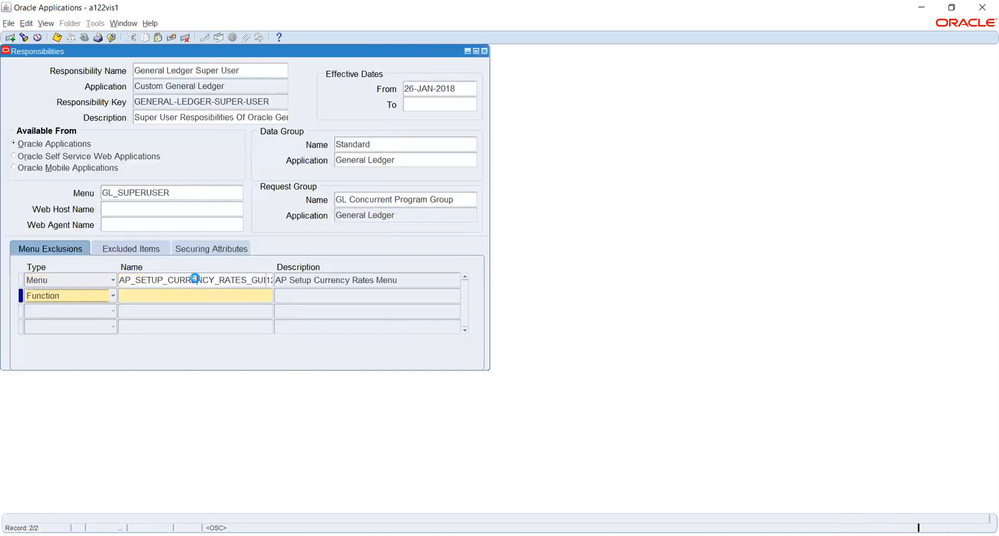
- Clear the AP_SETUP_CURRENCY_RATES_GUI12 menu exclusion line from the responsibility and return to its header fields
click(195, 280)
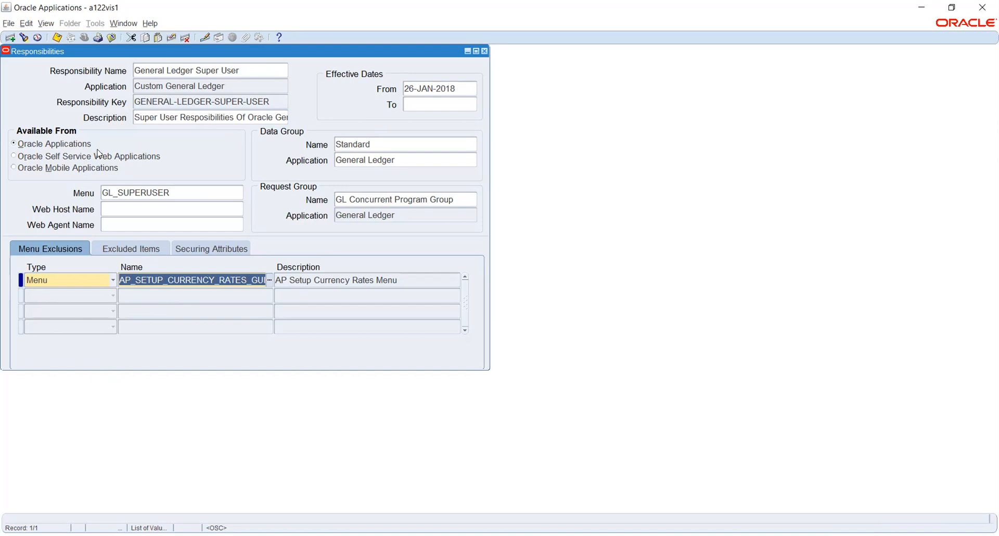
click(172, 38)
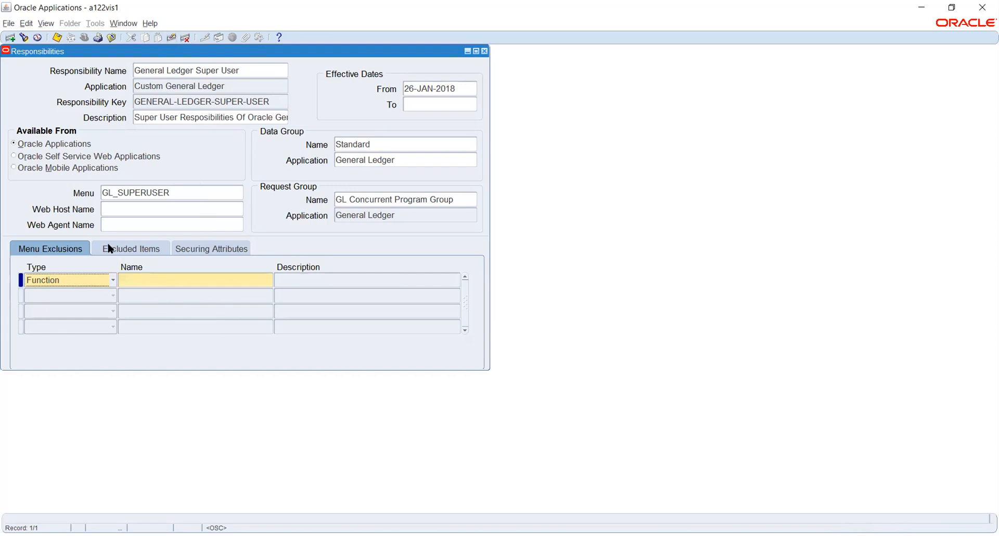
click(118, 210)
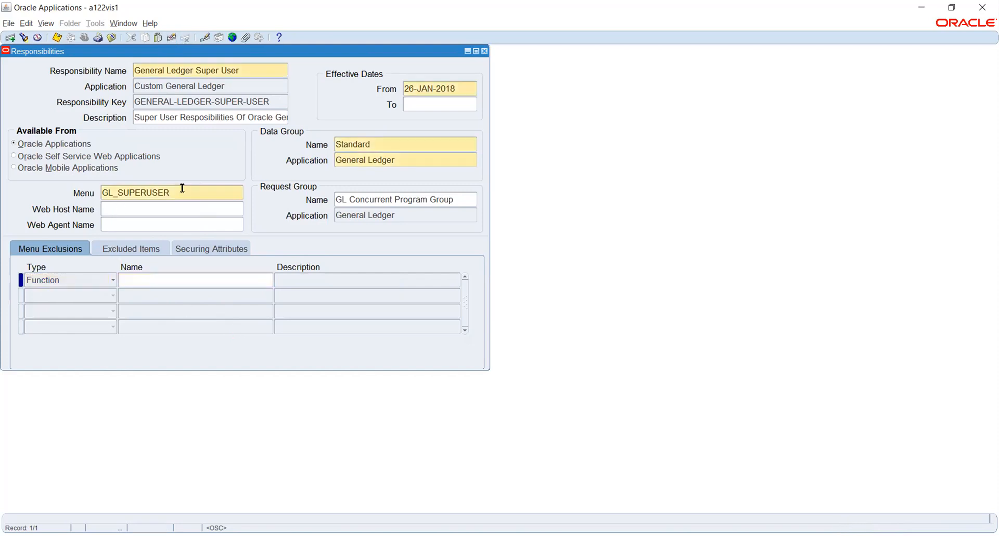
- Save and close the responsibility definition form, and open the user definition form under Security
click(56, 37)
click(486, 52)
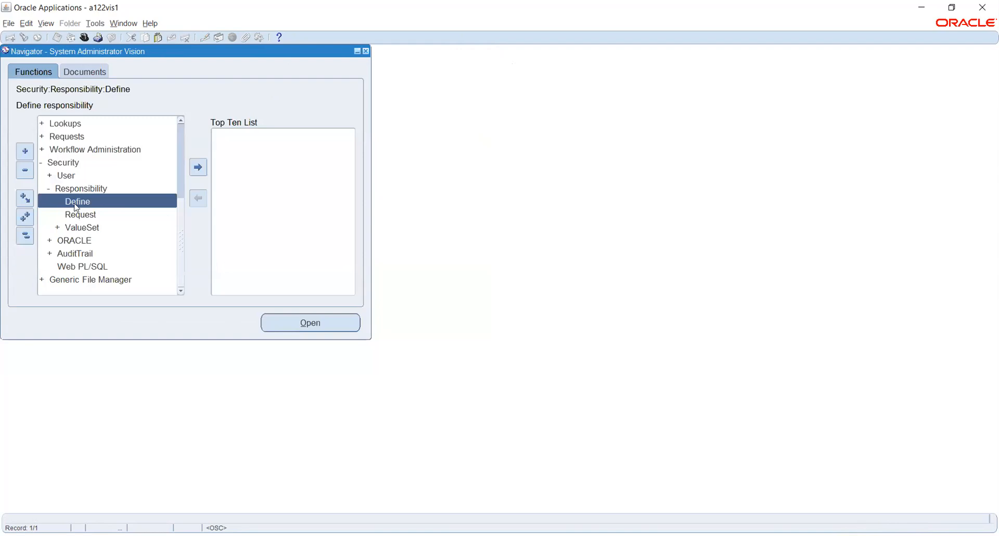
click(65, 176)
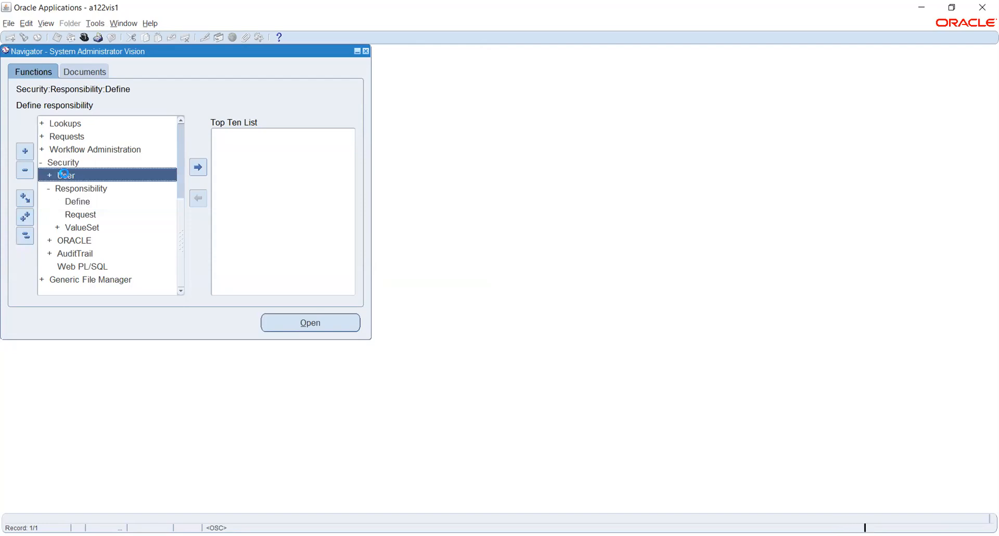
double_click(84, 280)
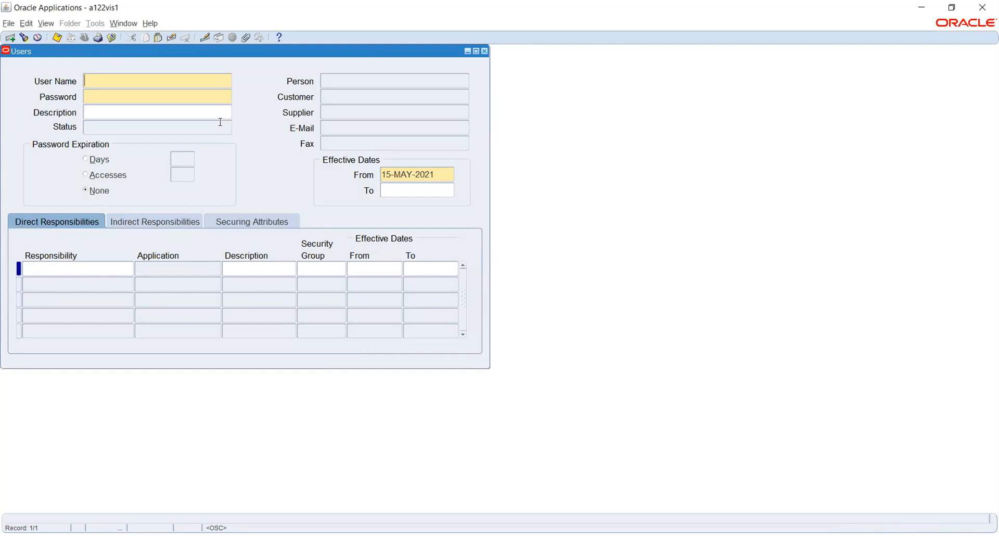
- Enter SDF as the user name of a new application user, and enter and re-enter the account password
text(SDF)
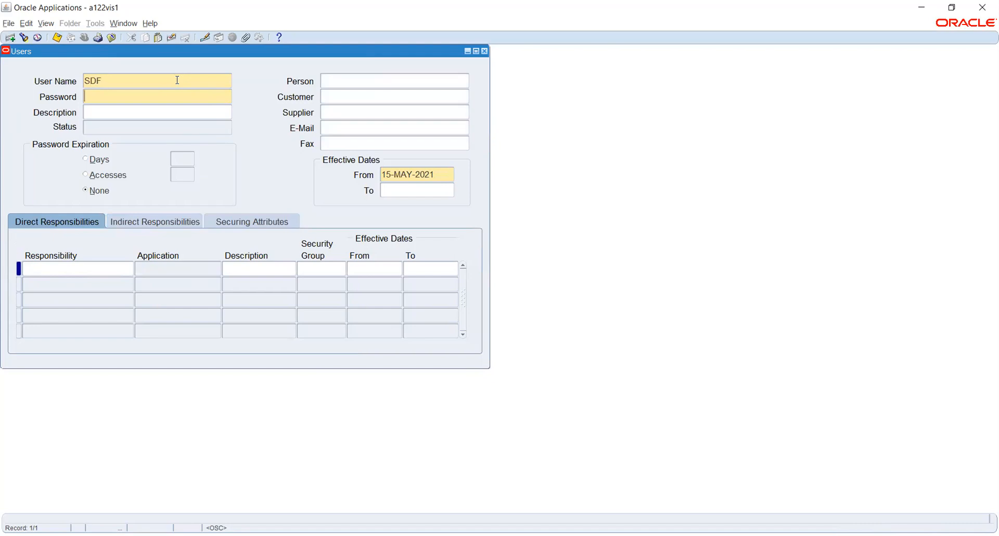
text(******)
key(Tab)
text(*******)
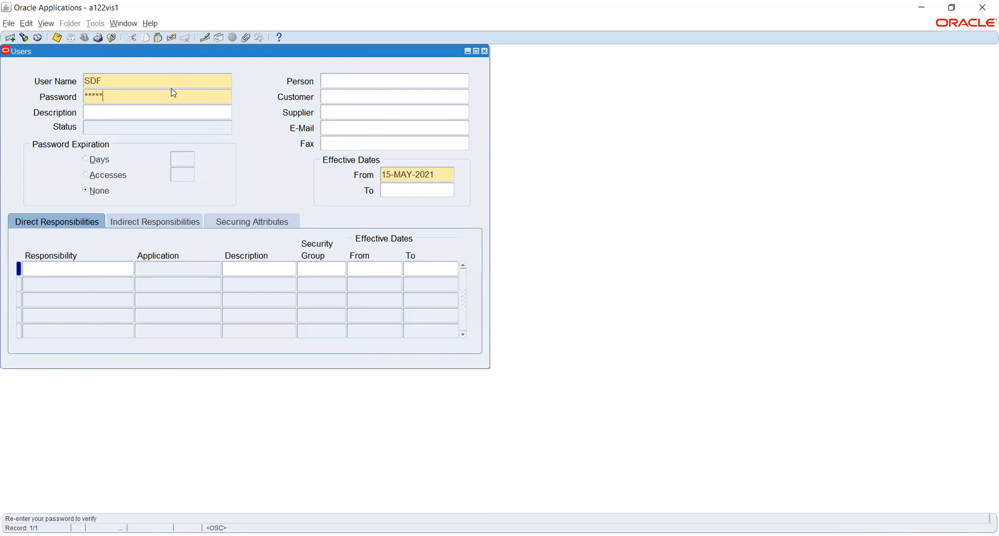
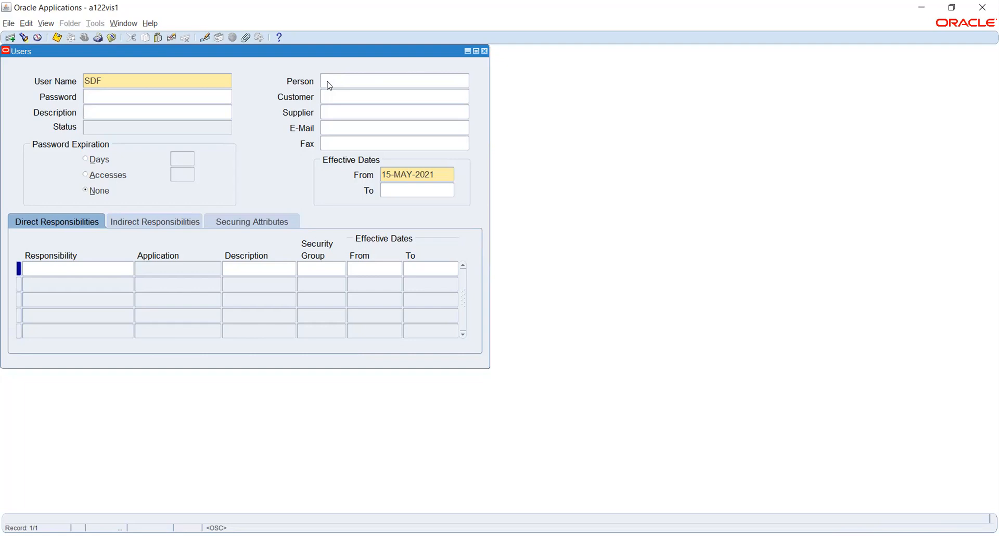
- Start a direct responsibility line for the new user, and close the user definition form without saving the changes
drag(388, 52, 465, 106)
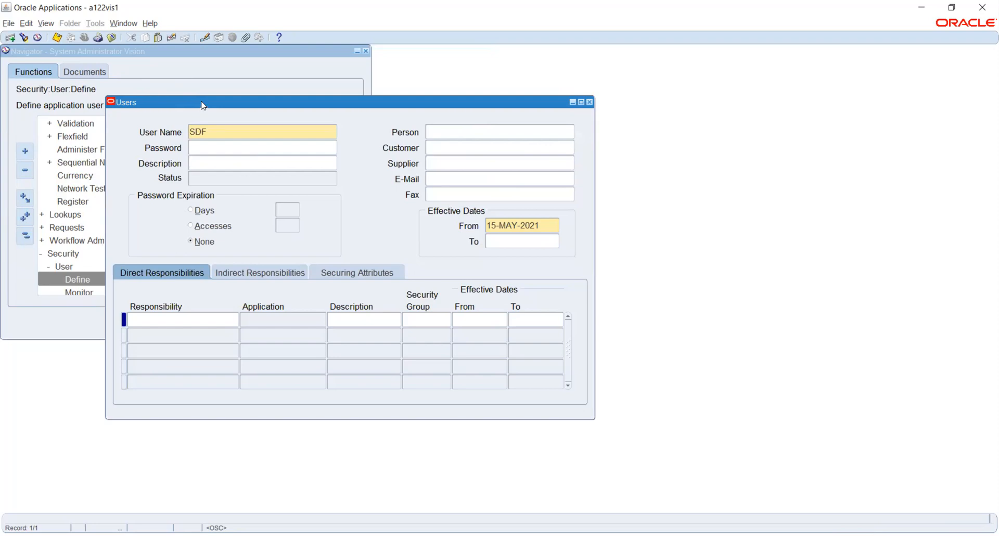
drag(202, 100, 164, 78)
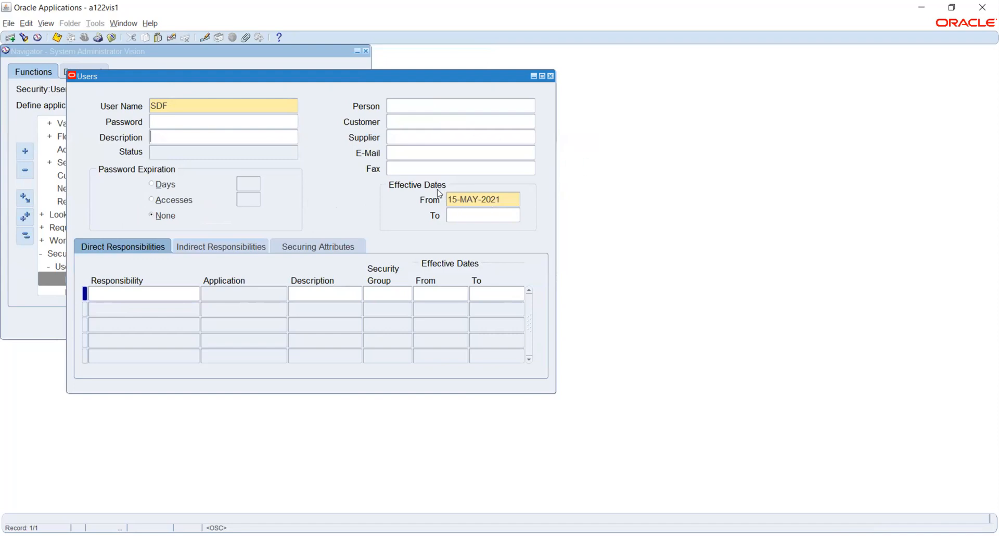
click(146, 292)
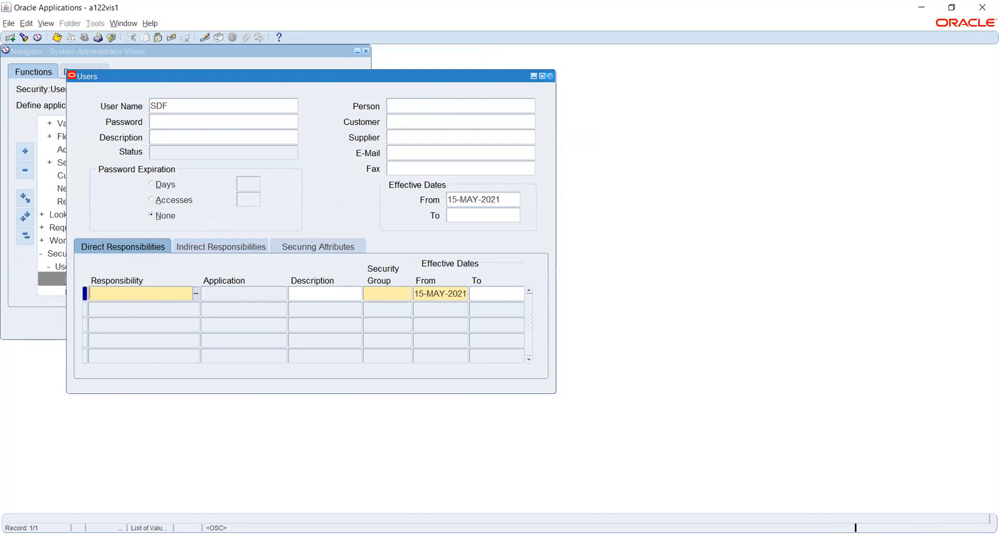
click(551, 77)
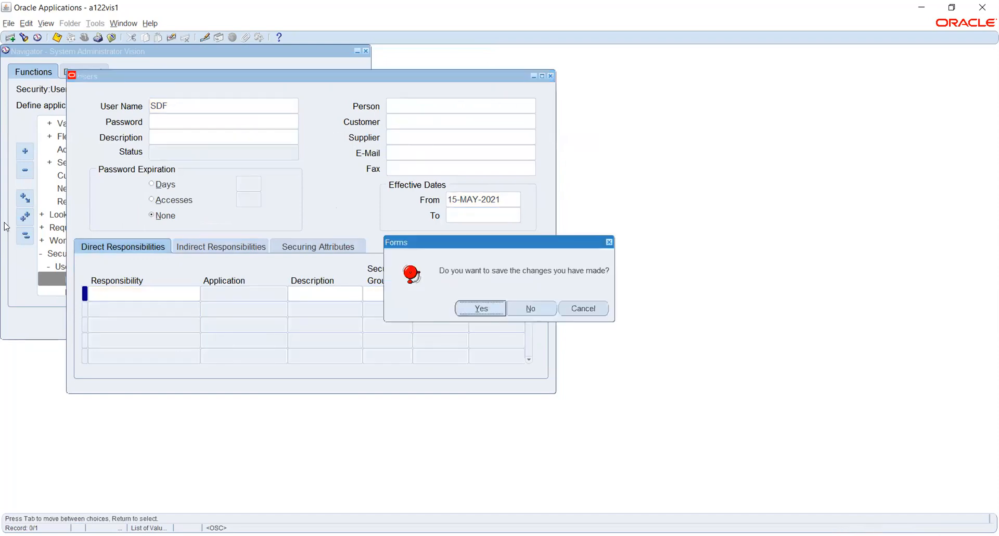
click(529, 308)
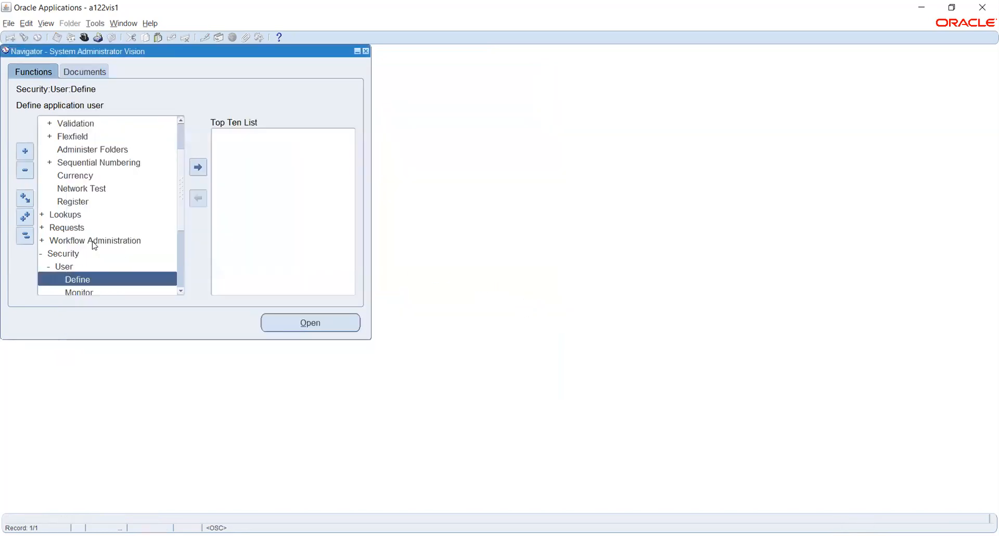
- Collapse the whole navigator function tree and open the system profile options form under Profile
scroll(115, 214, down, 1)
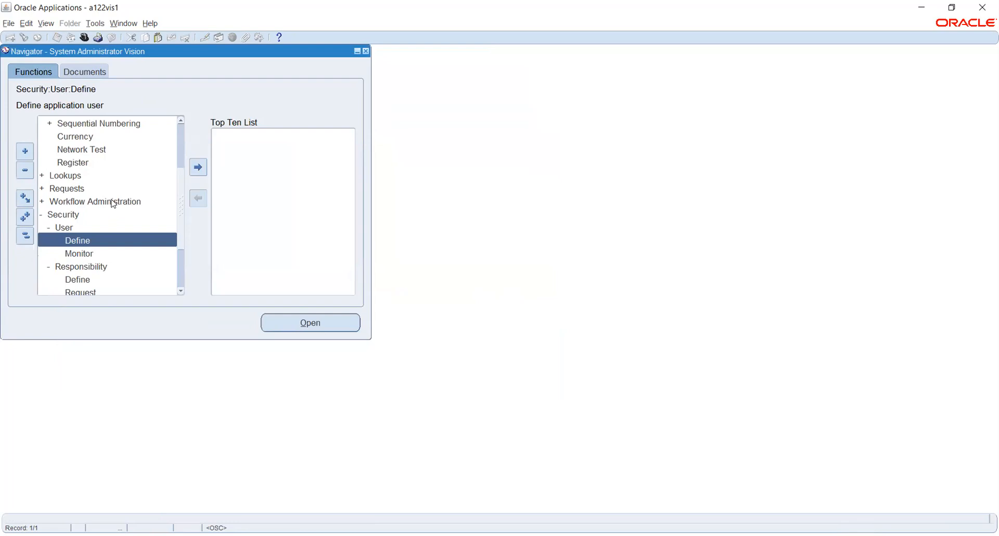
scroll(95, 184, down, 2)
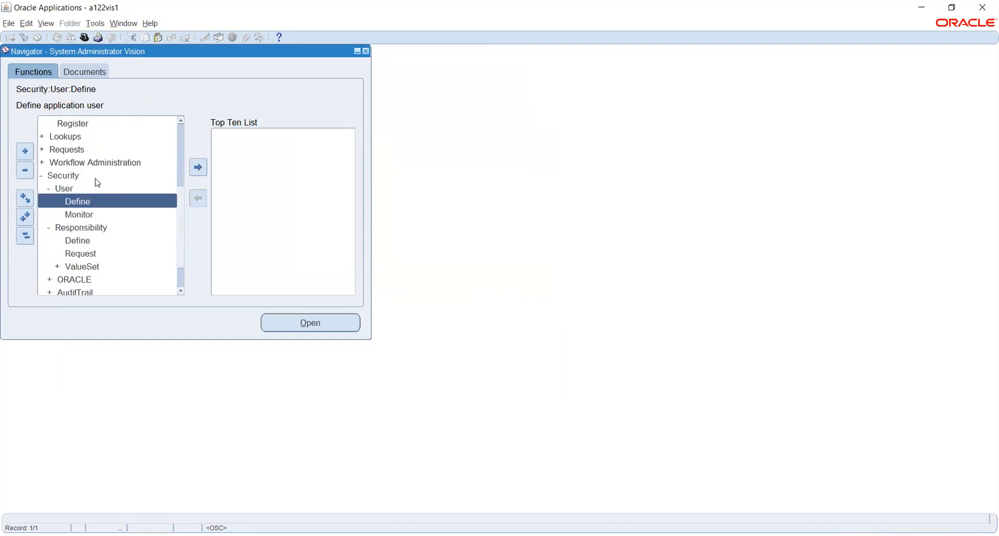
scroll(96, 183, up, 4)
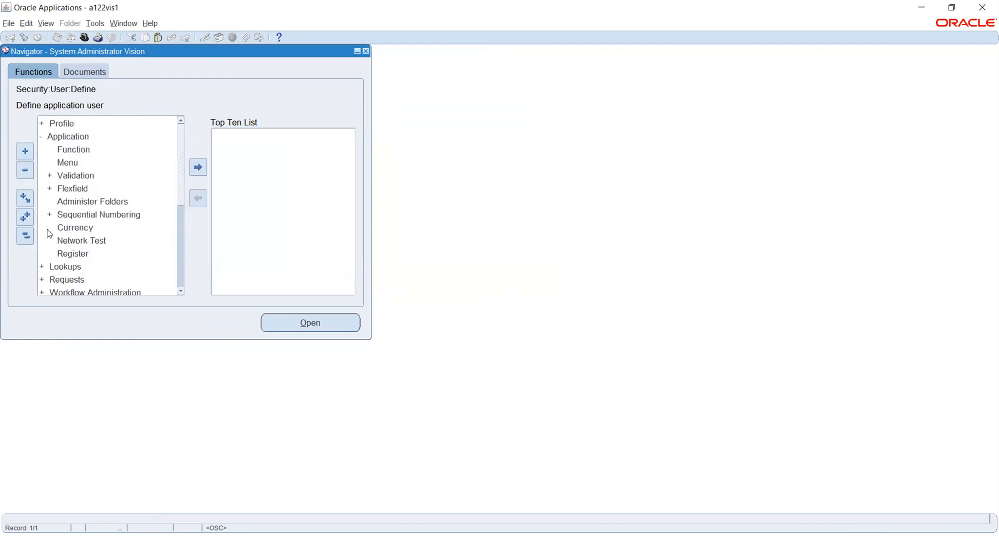
click(24, 236)
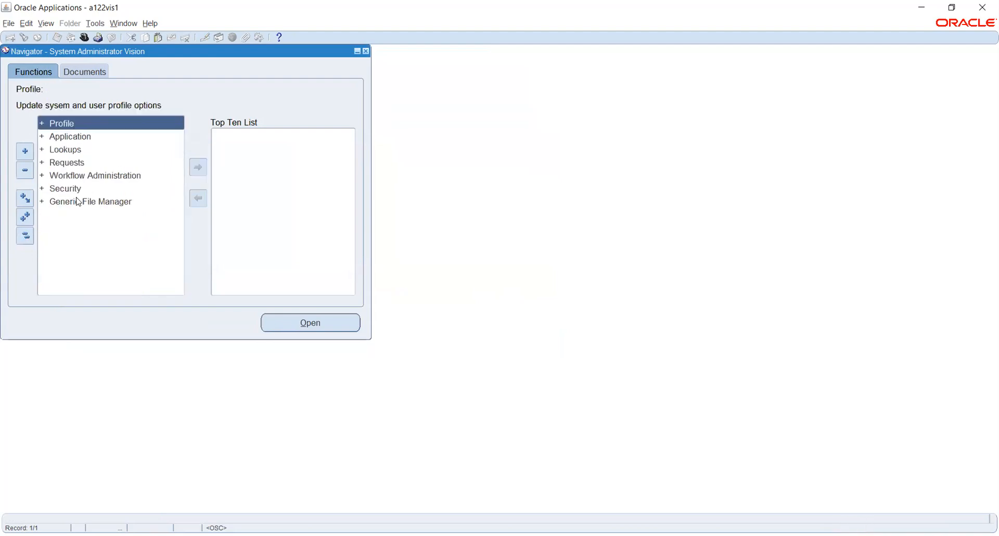
double_click(56, 129)
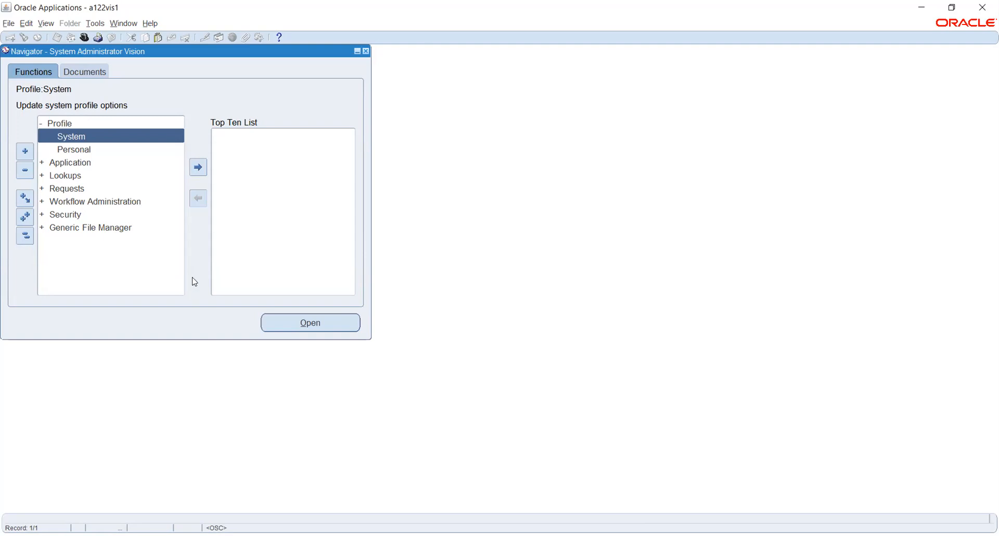
double_click(74, 138)
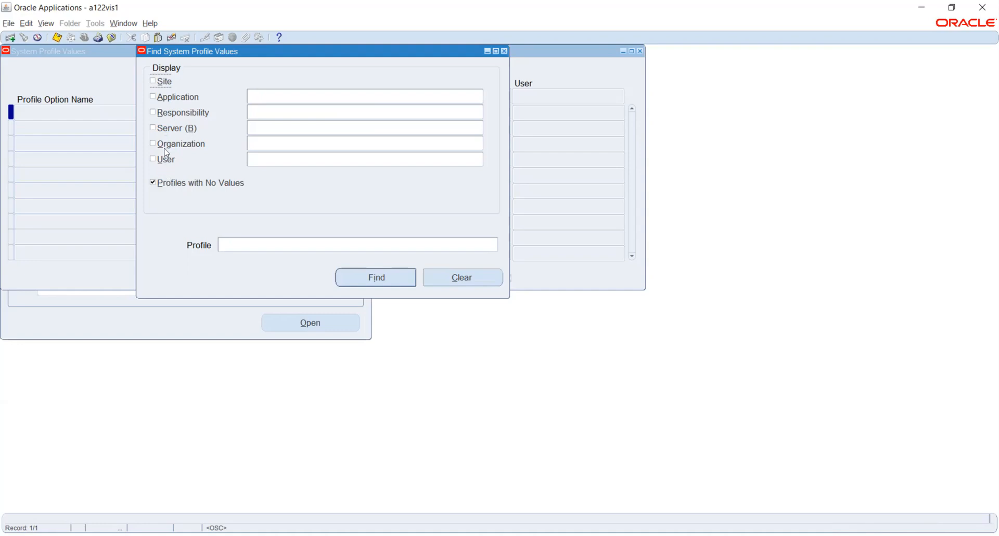
- Find the system profile values set for the responsibility TATA_AUTO_02, leaving out profiles with no values
click(153, 183)
click(175, 115)
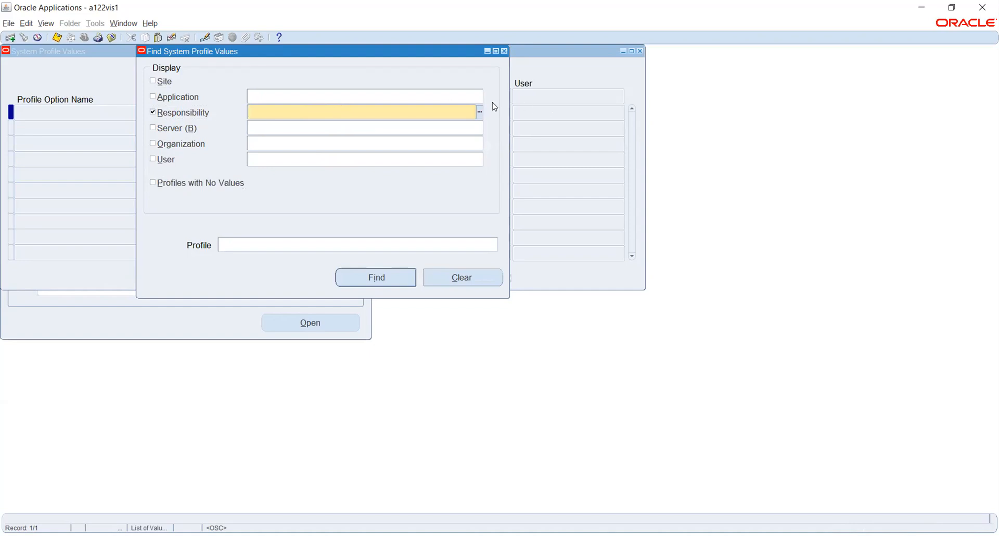
text(tata)
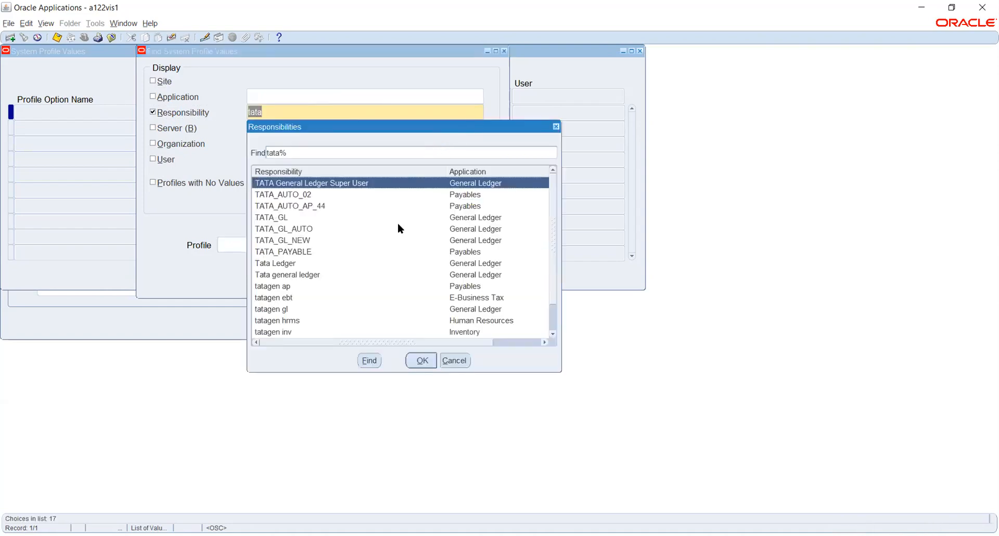
click(310, 196)
click(419, 360)
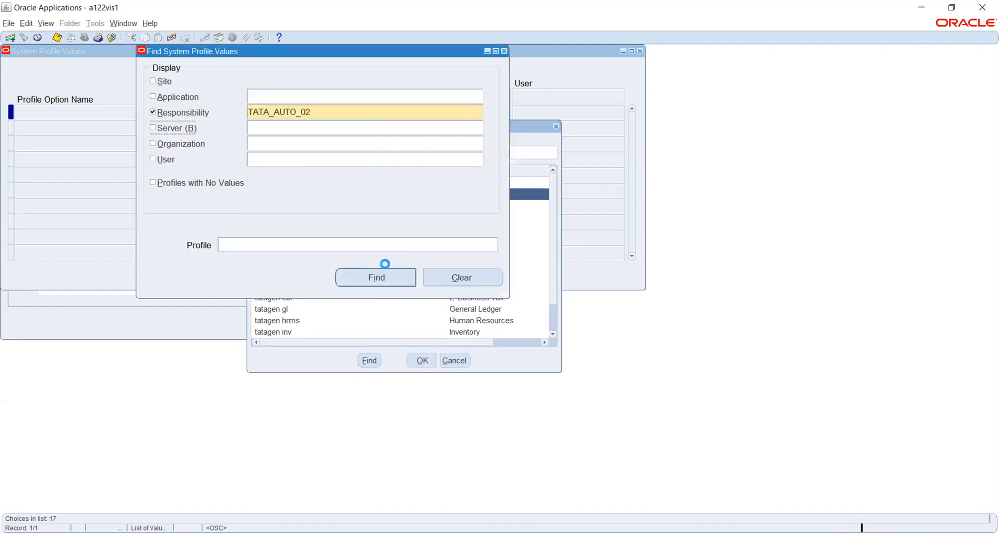
click(242, 244)
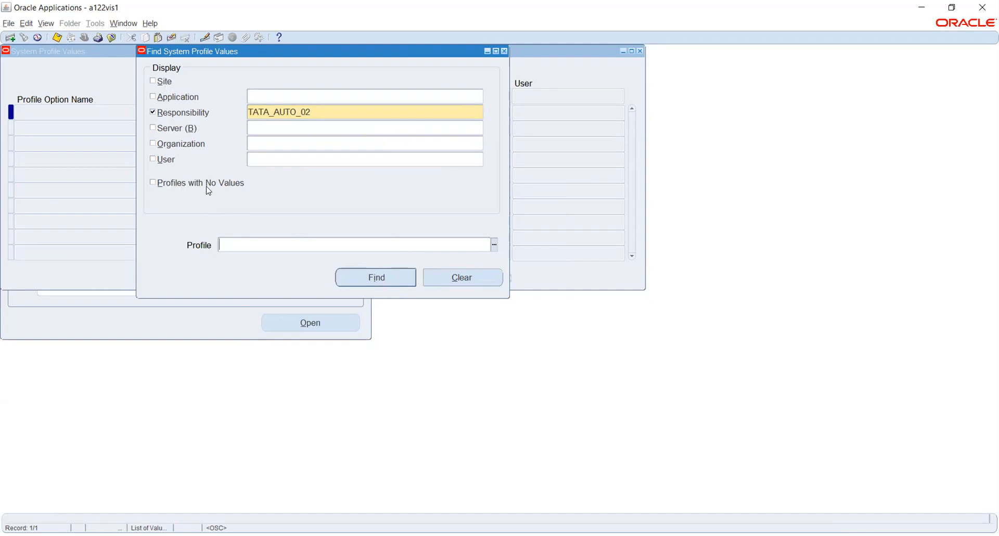
click(364, 281)
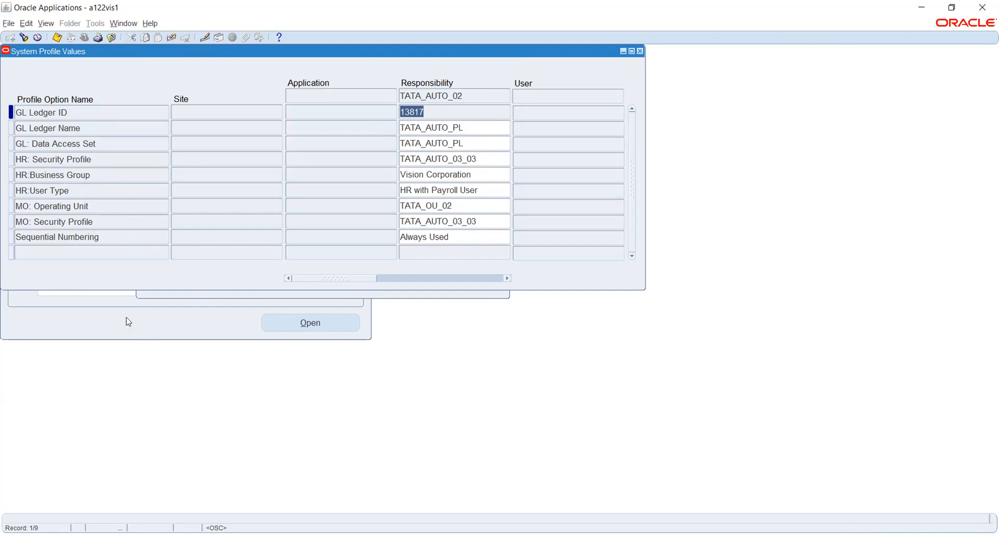
- Examine the GL Ledger Name, GL: Data Access Set, HR: Security Profile and Sequential Numbering profile options of the responsibility
click(56, 129)
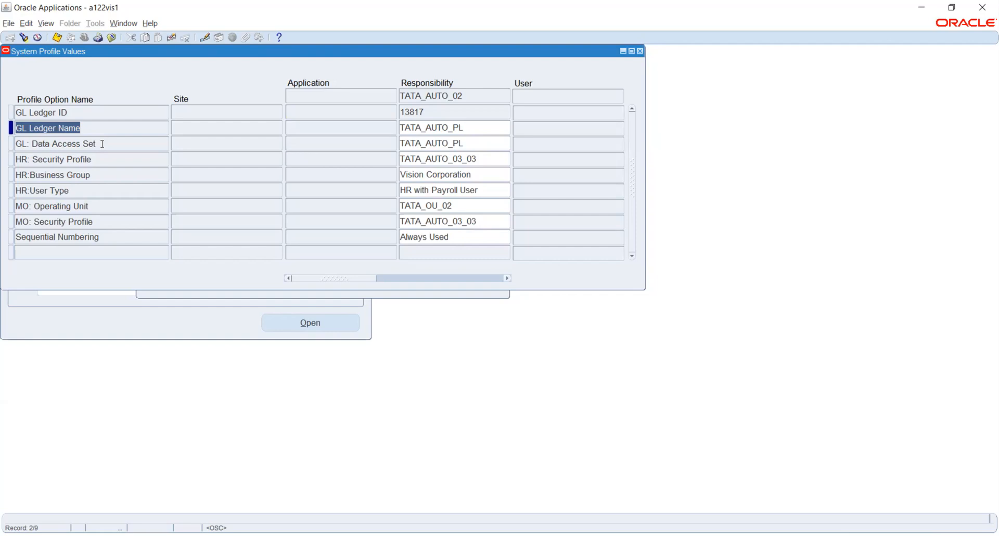
click(103, 144)
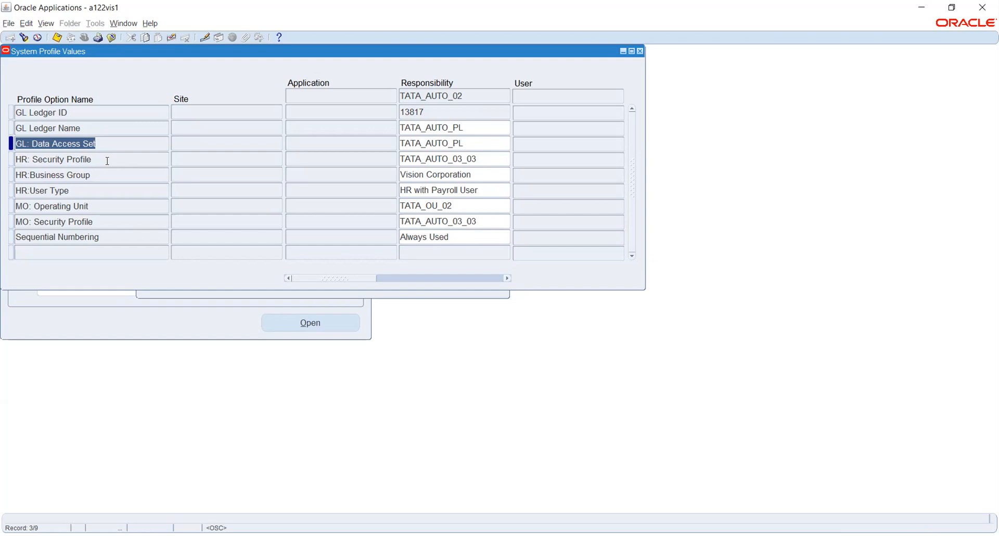
click(108, 160)
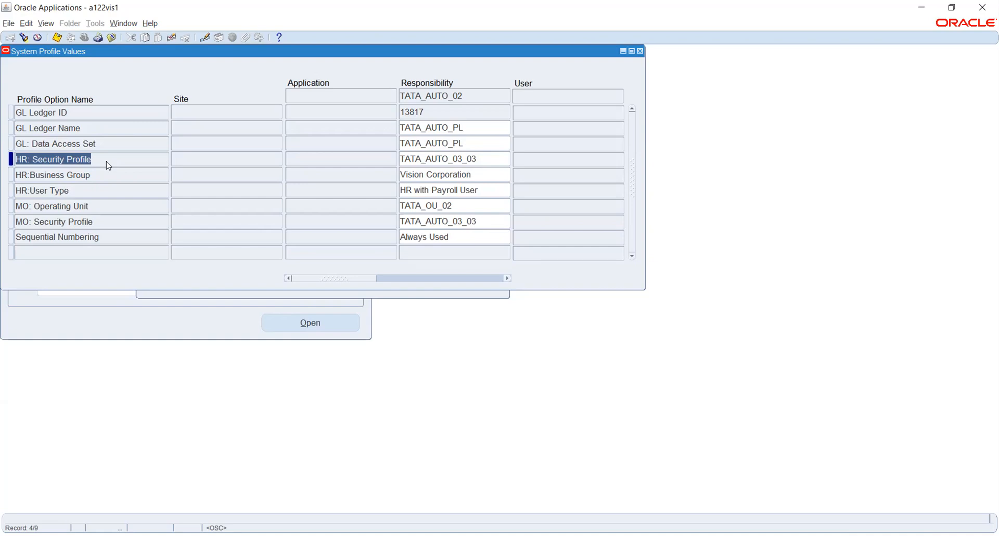
click(107, 233)
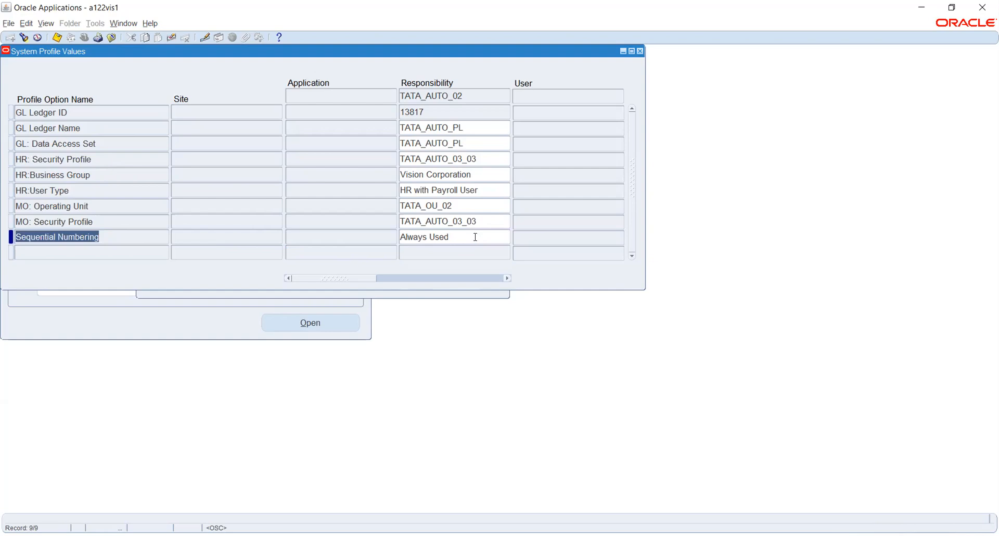
- Leave the system profile values, switch to the Human Resources, Vision Enterprises responsibility, and open the Profile form under Security
click(475, 236)
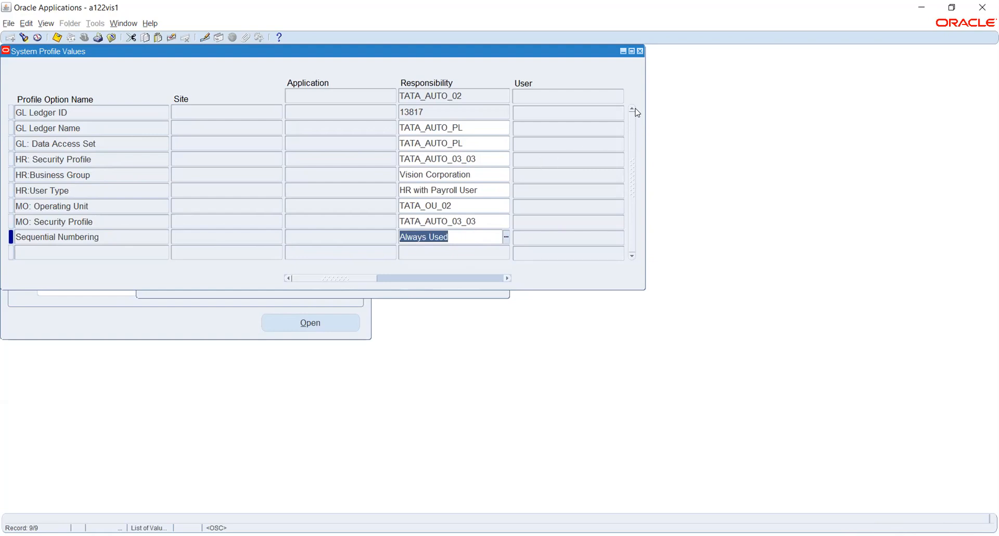
click(641, 52)
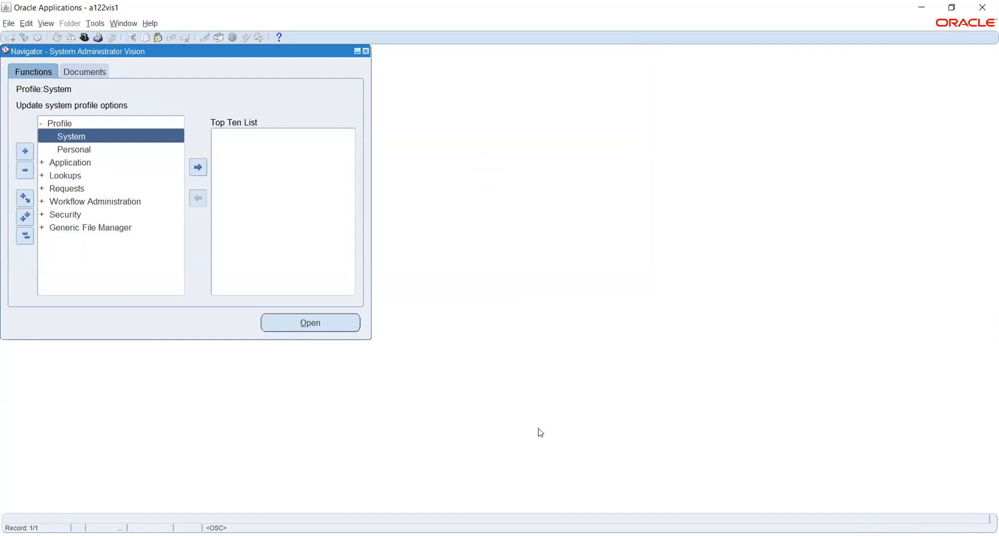
double_click(102, 138)
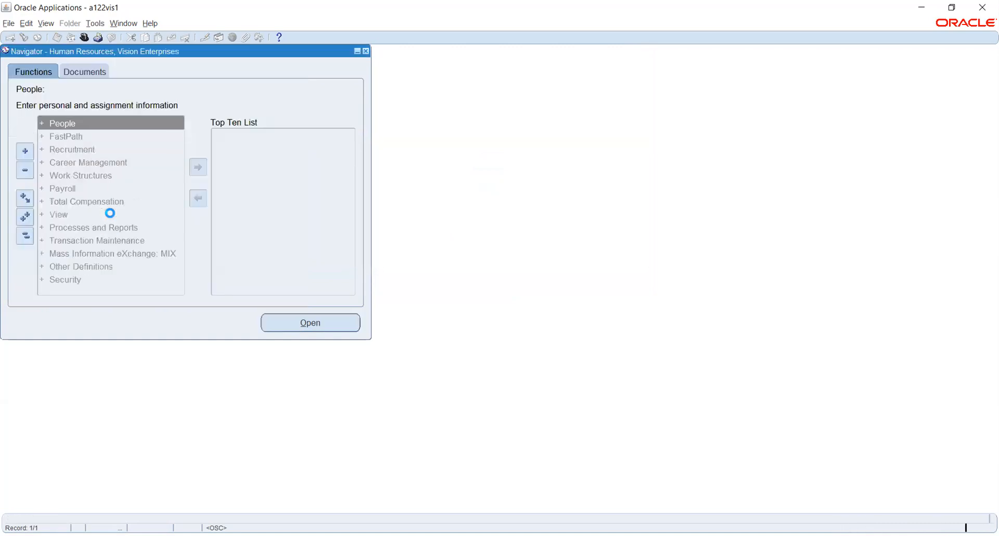
double_click(64, 281)
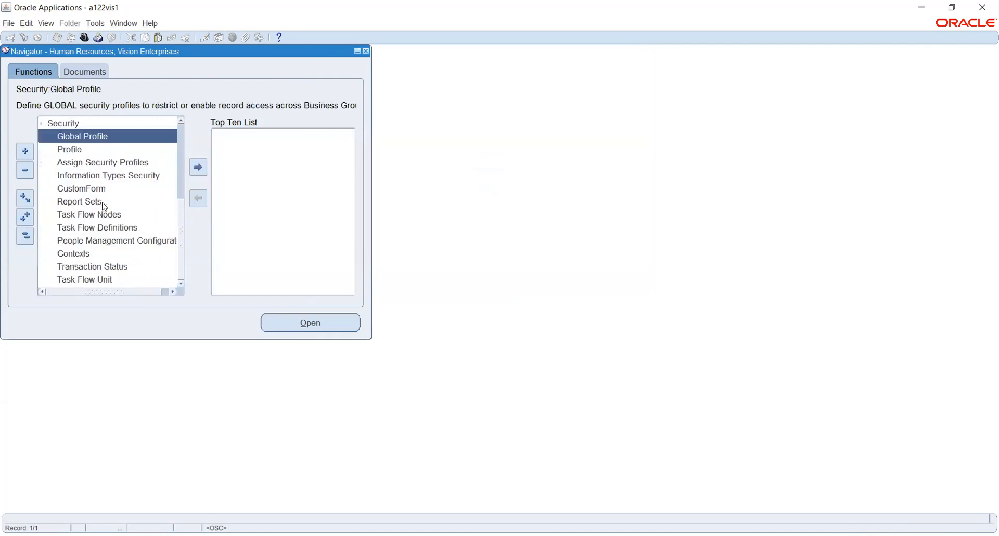
double_click(71, 150)
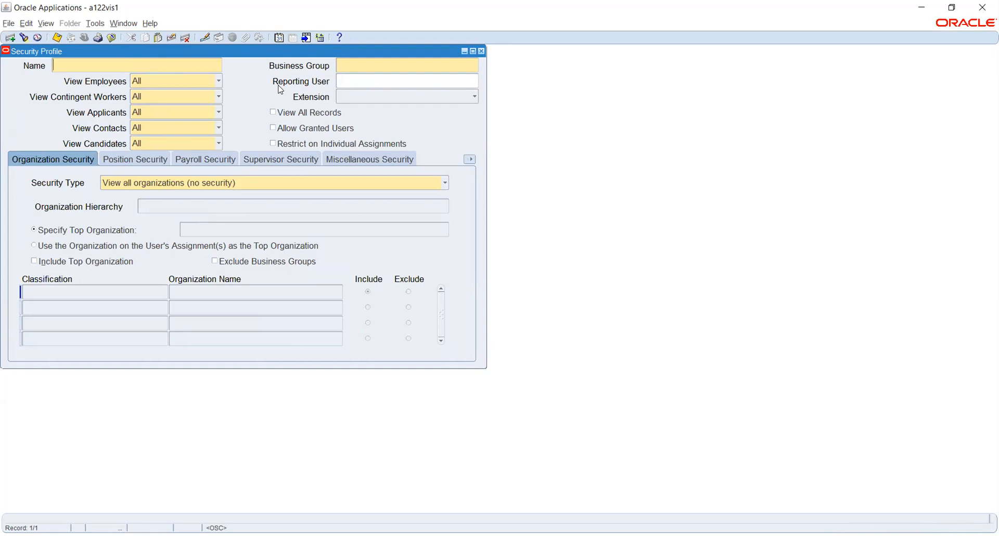
- Name the new security profile TATA PROFILE and assign it to the Vision Corporation business group
text(TATA PROFILE)
key(Tab)
text(VISIO)
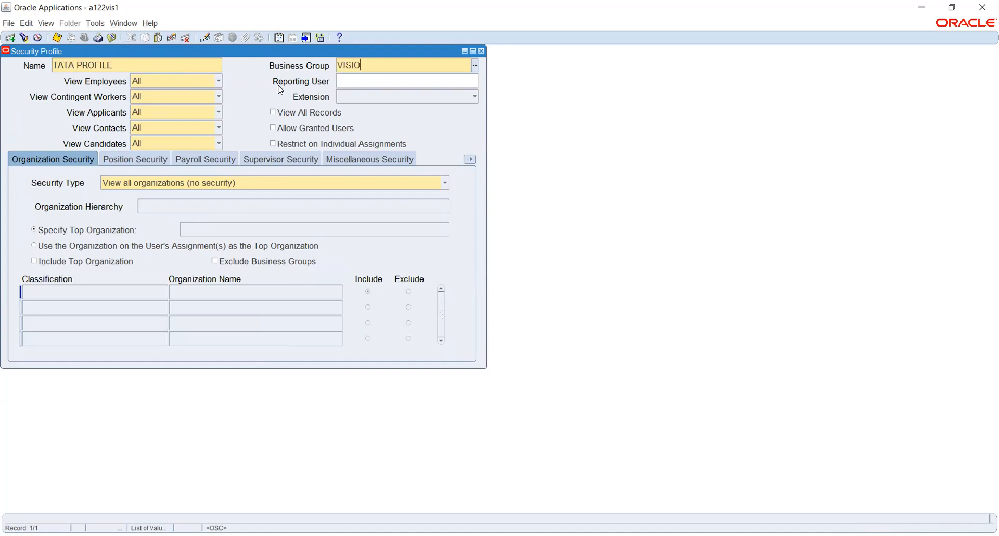
text(N CO)
key(Tab)
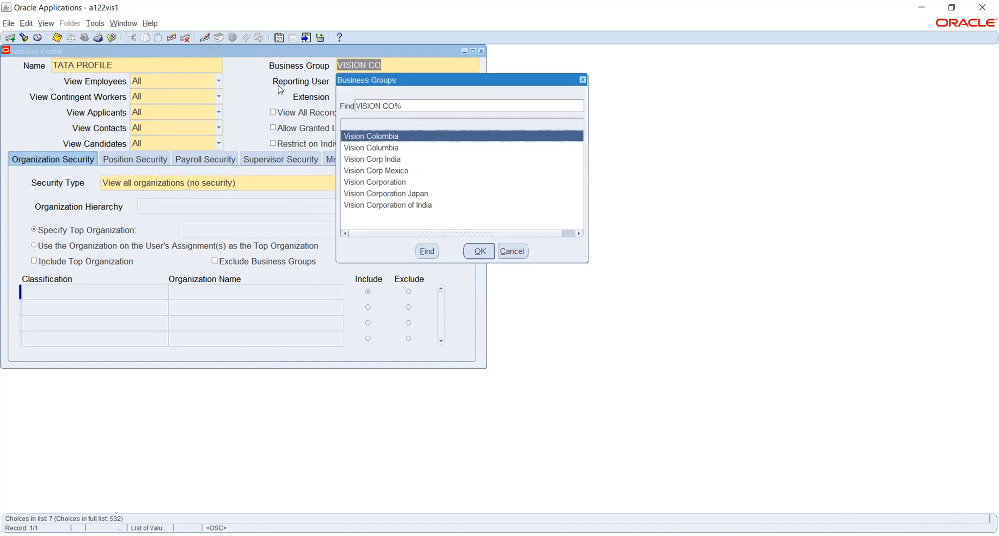
key(Down)
key(Down)
key(Down)
key(Down)
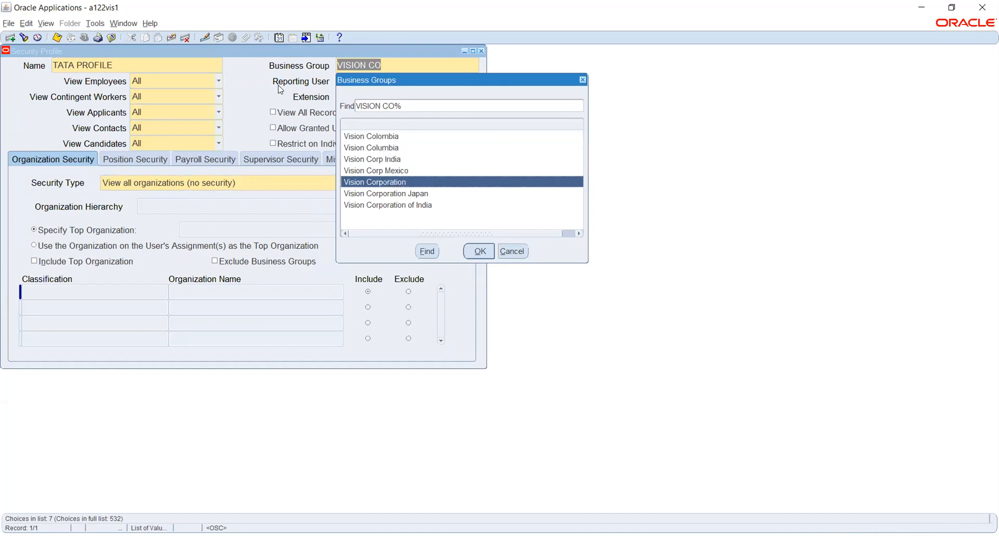
key(Return)
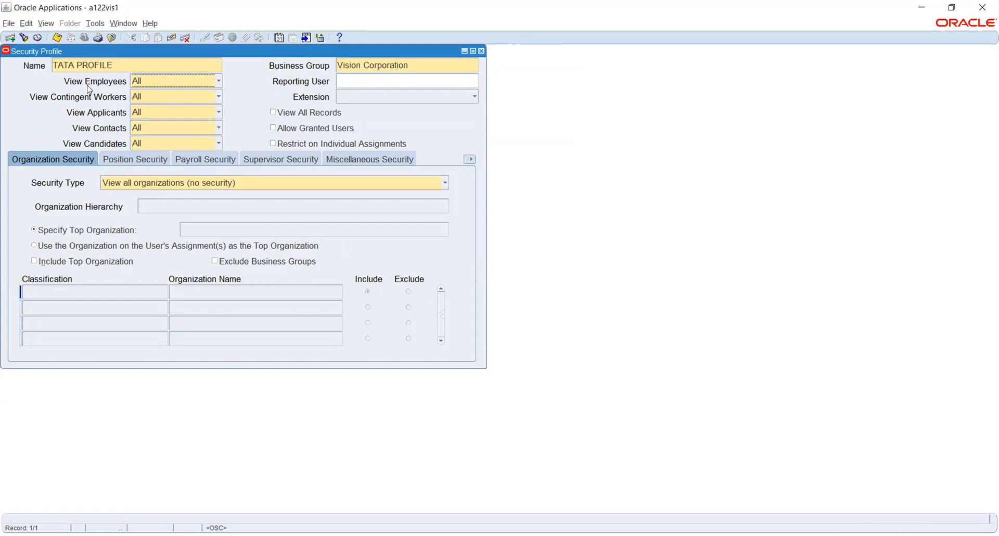
- Keep View Employees at All and set the security type to Secure organizations by organization hierarchy and/or organization list
click(191, 81)
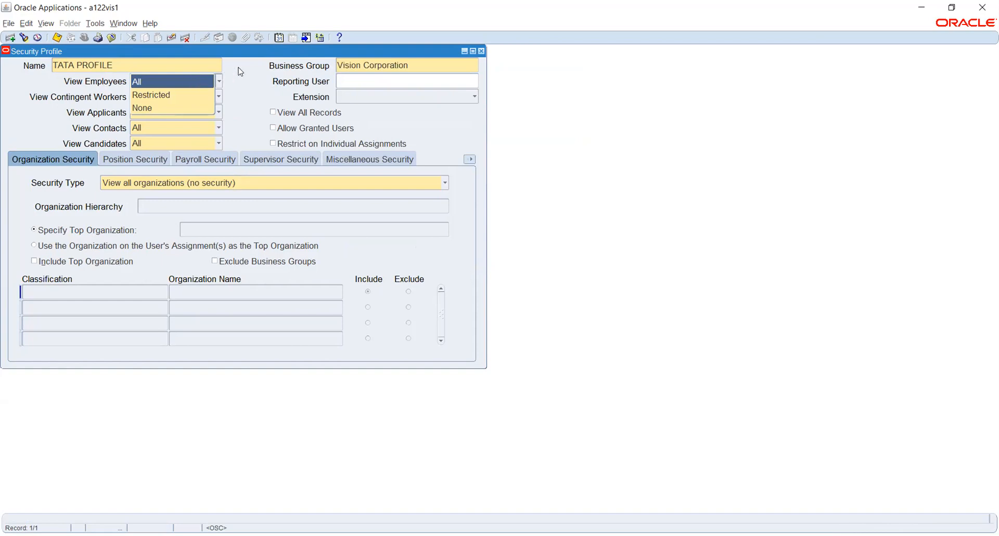
click(239, 87)
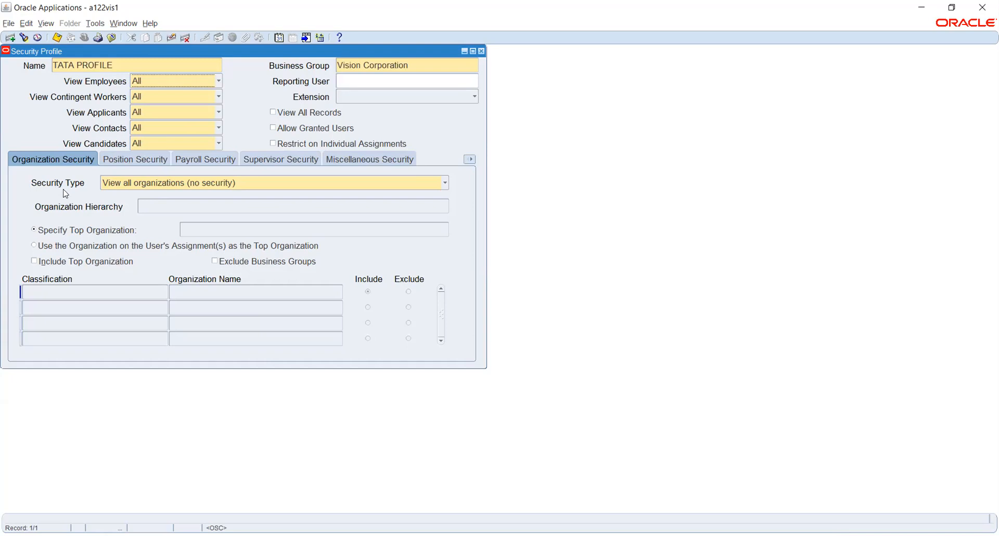
click(148, 191)
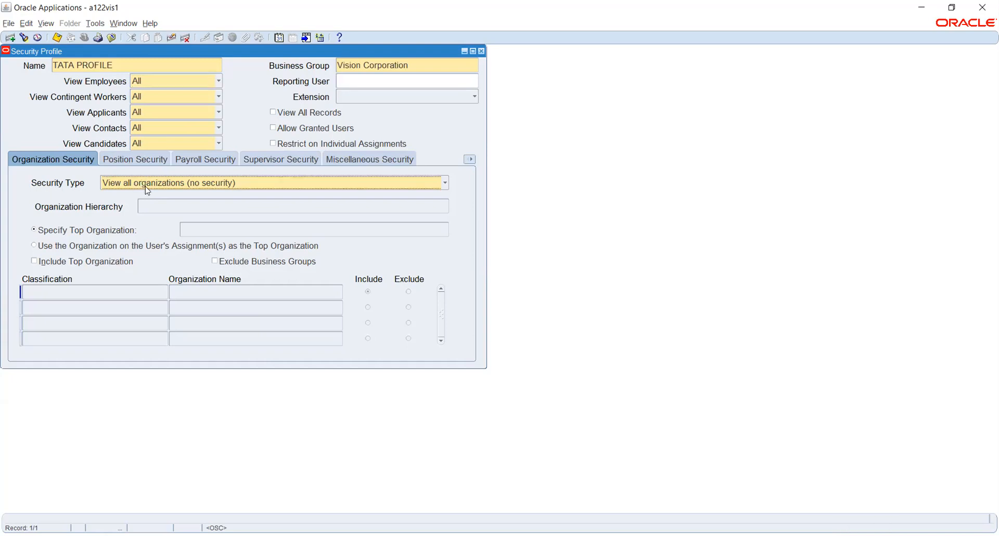
click(148, 191)
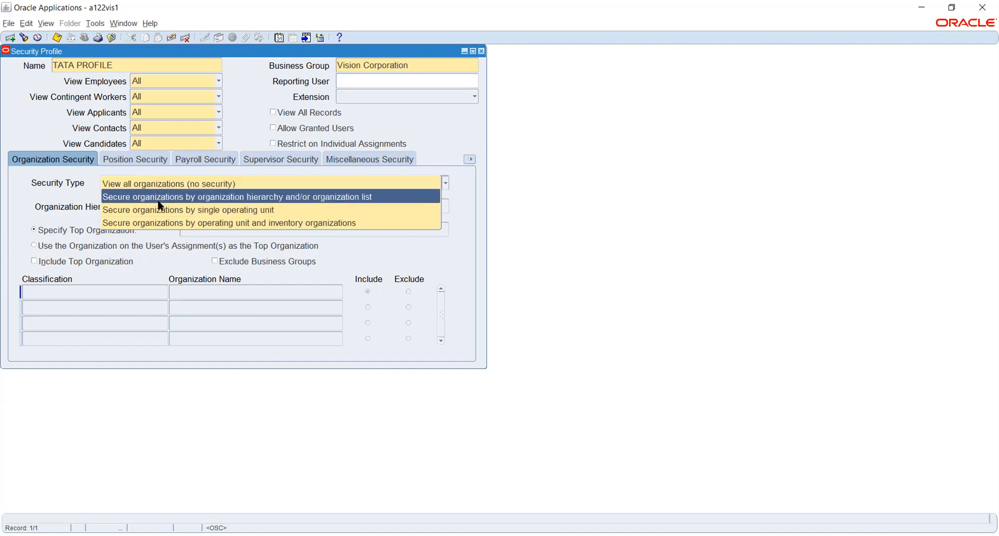
click(159, 201)
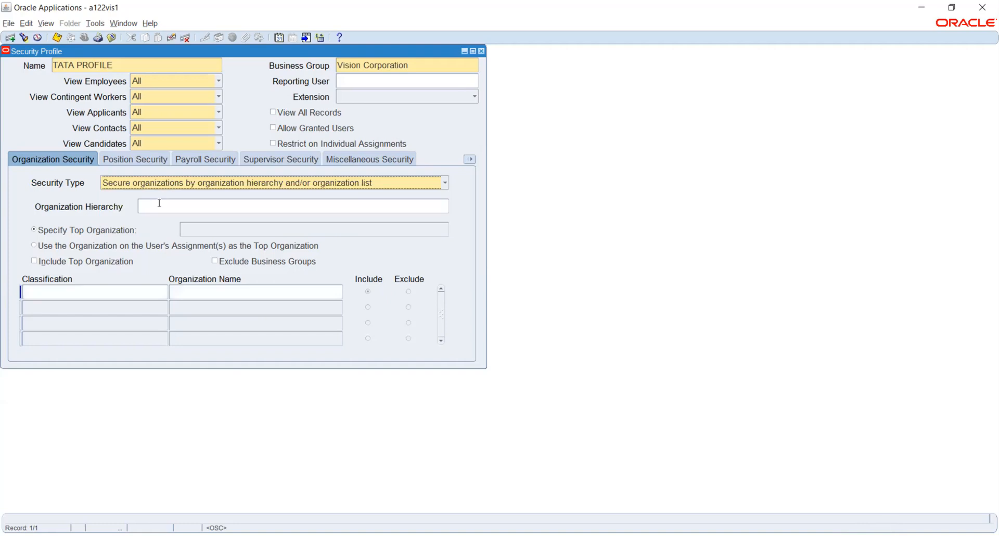
- Add the organization TATA OU1 with the classification Operating Unit to the security profile's organization list
click(116, 292)
click(162, 292)
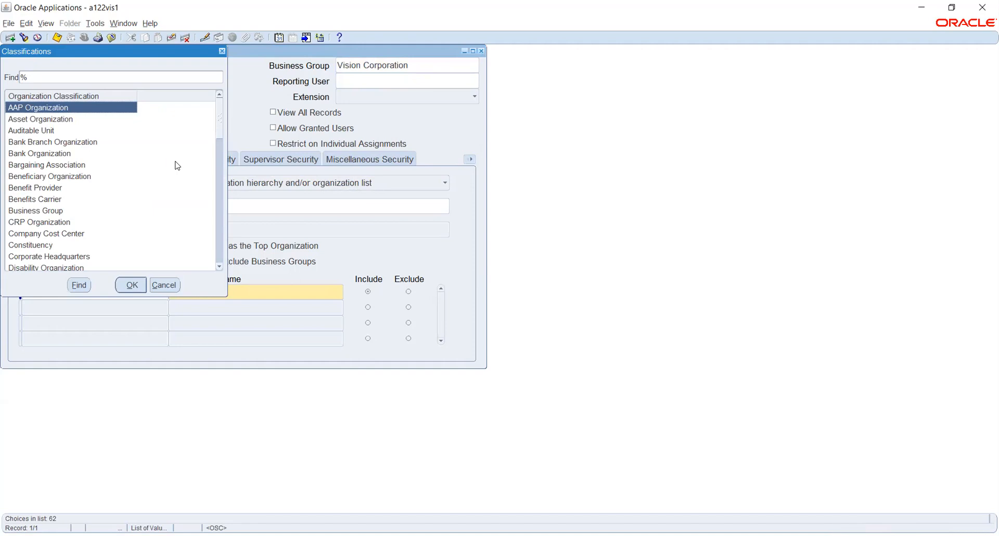
text(o)
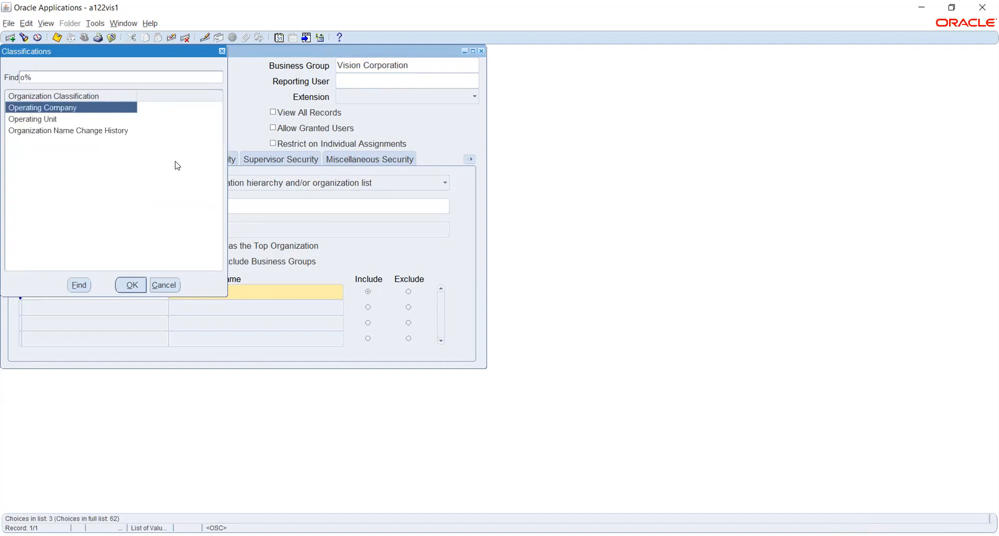
key(Down)
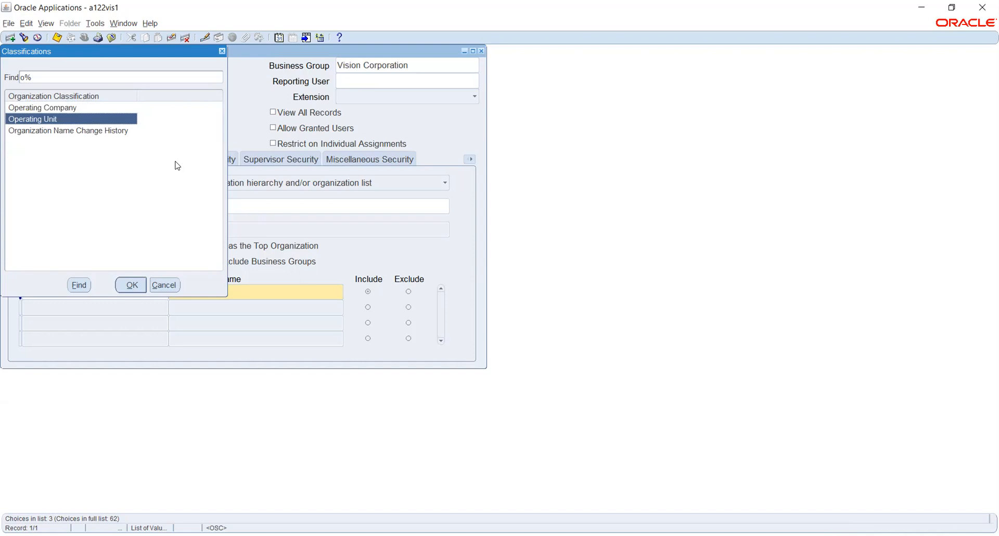
key(Return)
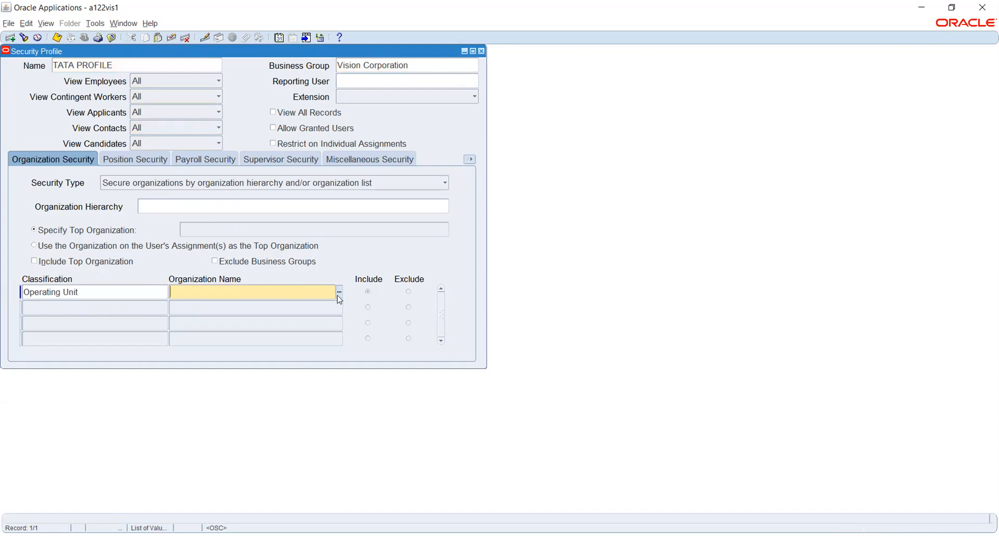
text(TATA)
key(Tab)
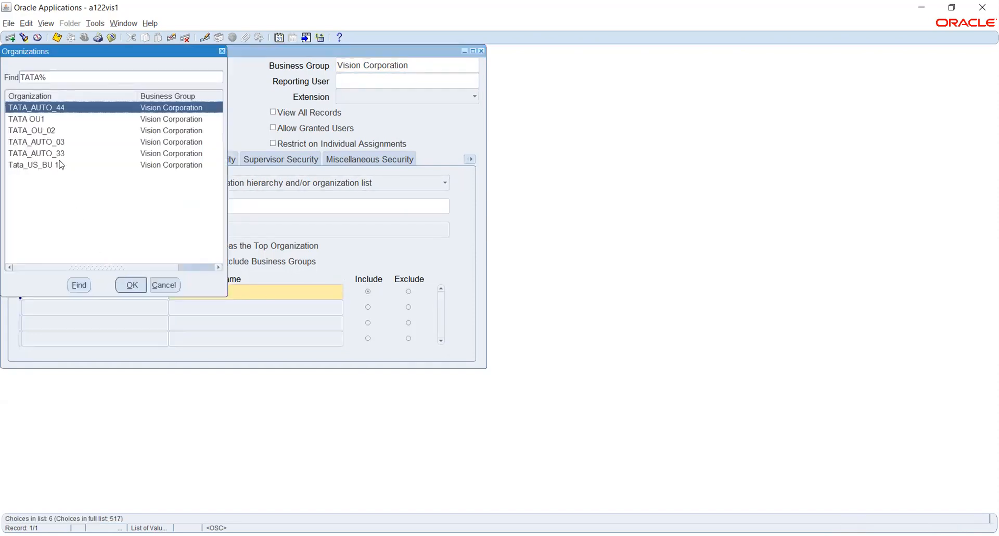
click(39, 121)
click(130, 285)
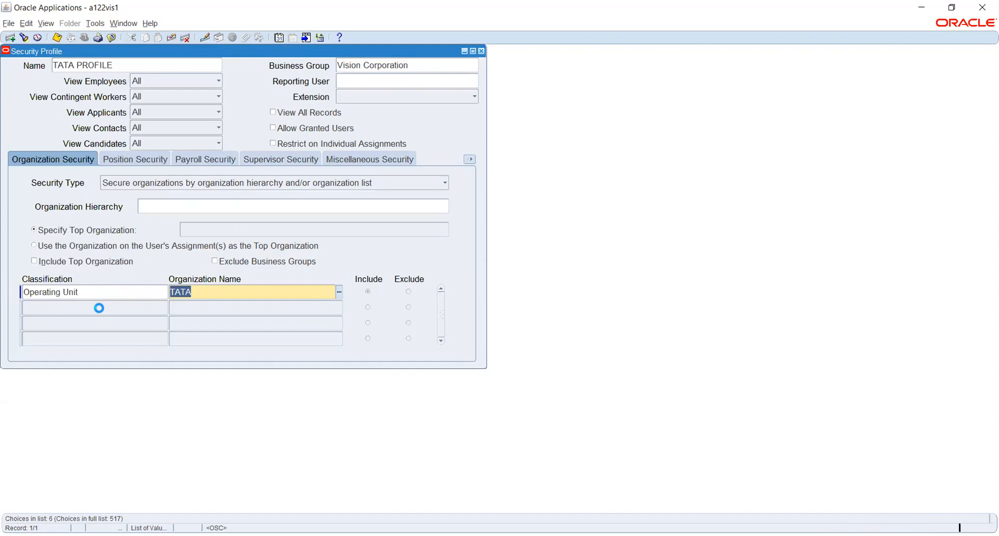
text(INV)
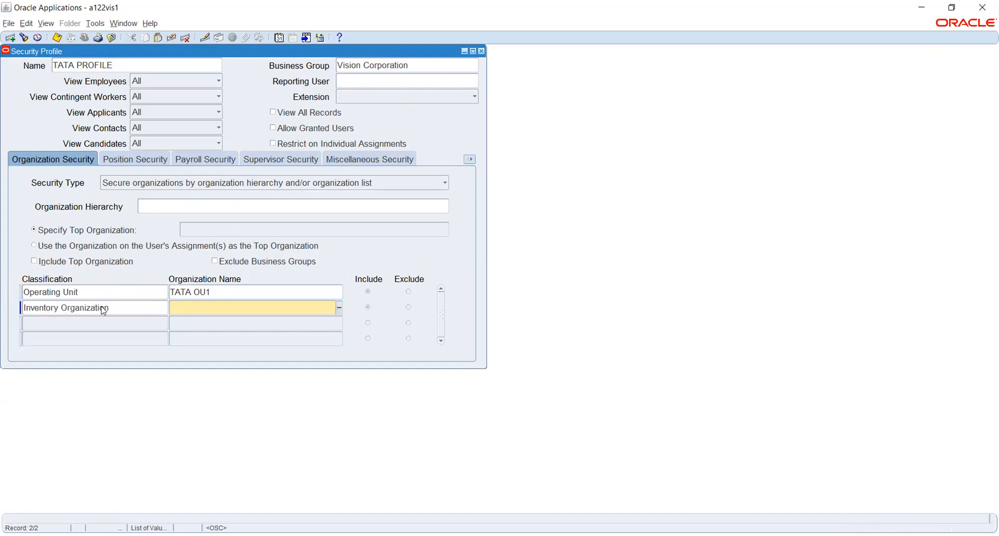
text(TATA)
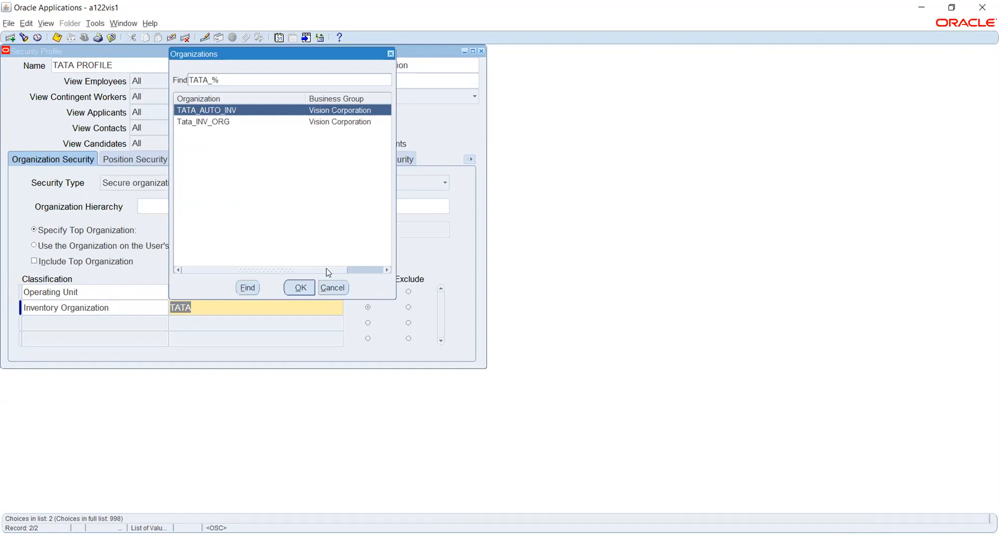
click(334, 287)
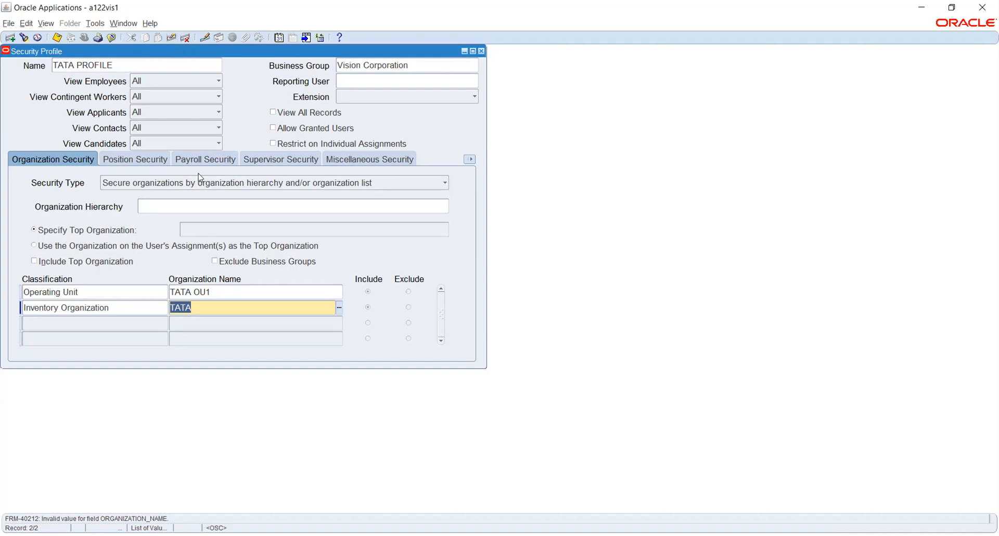
click(171, 37)
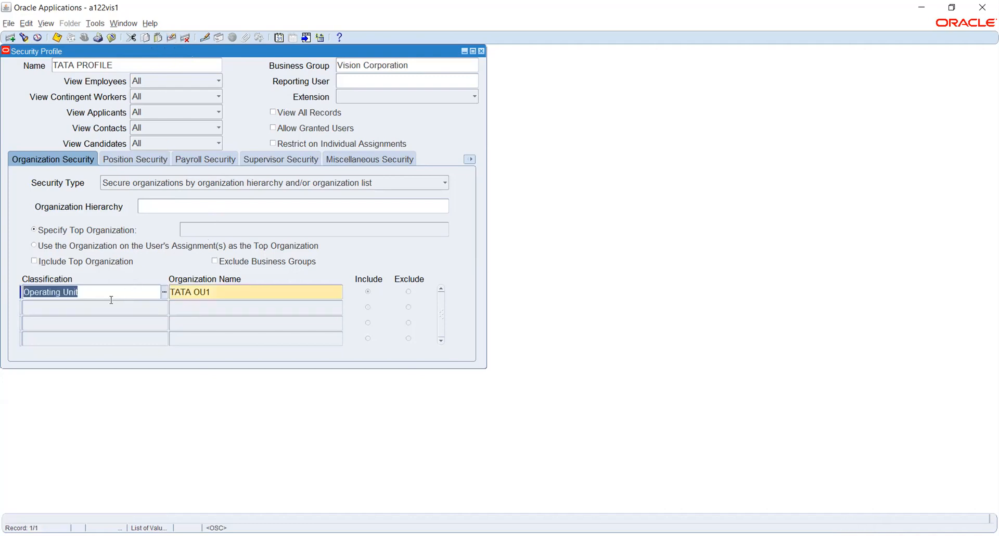
- Save the TATA PROFILE security profile with its single operating unit line
key(ctrl+s)
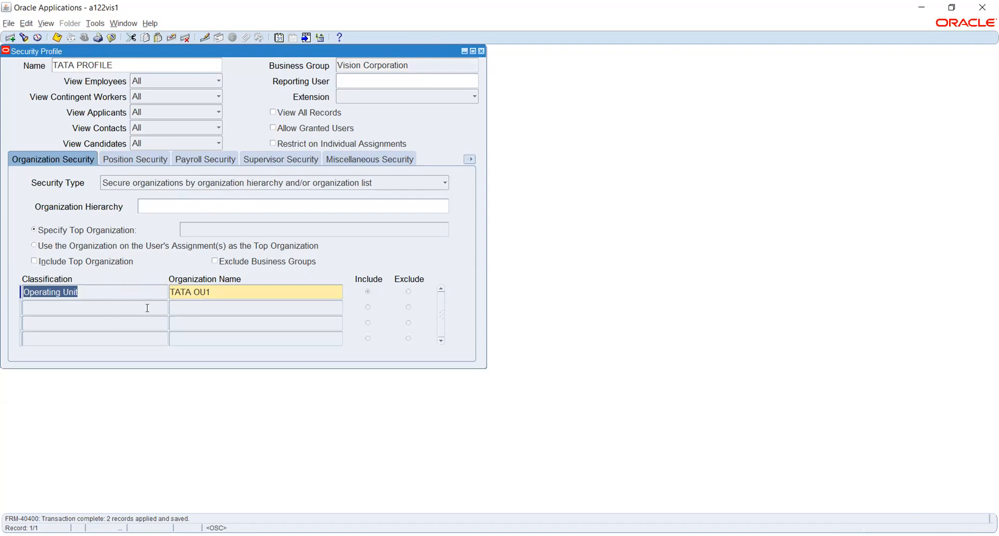
click(117, 306)
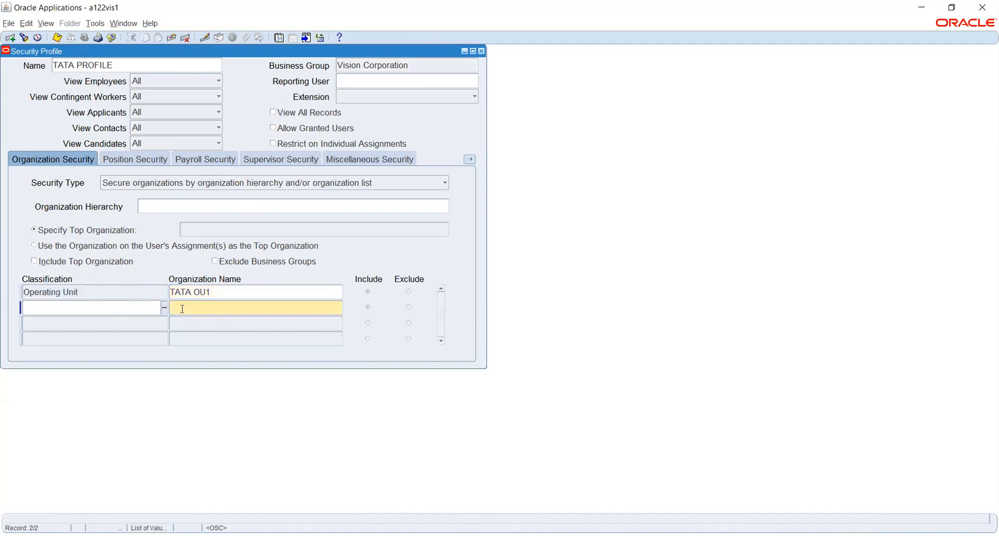
click(218, 289)
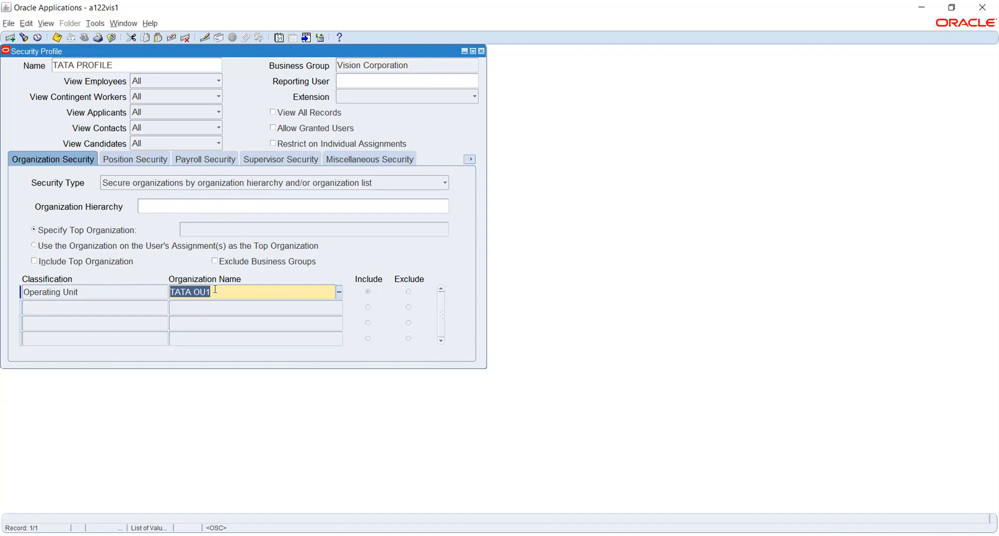
key(ctrl+s)
- Review the available security type options of the security profile without choosing a different one
click(223, 185)
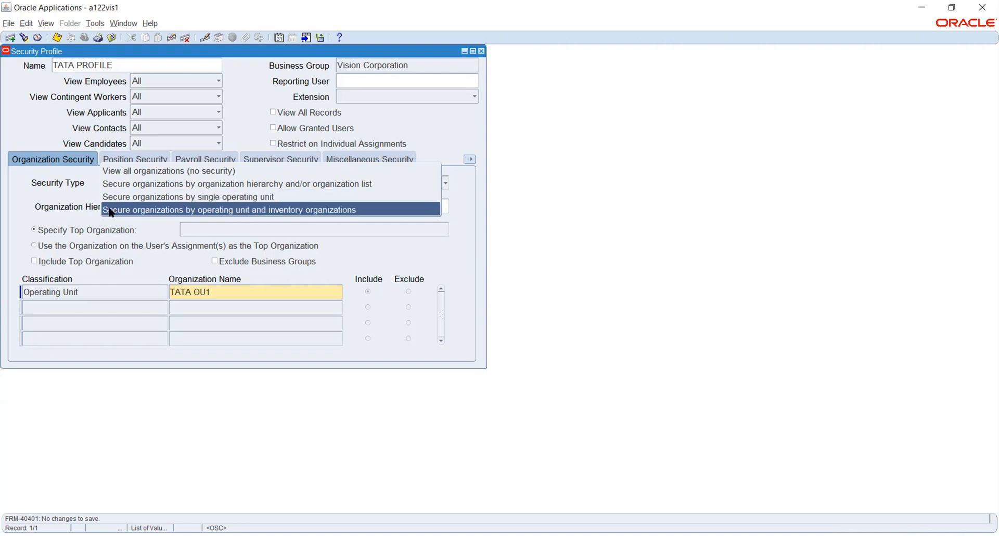
click(88, 192)
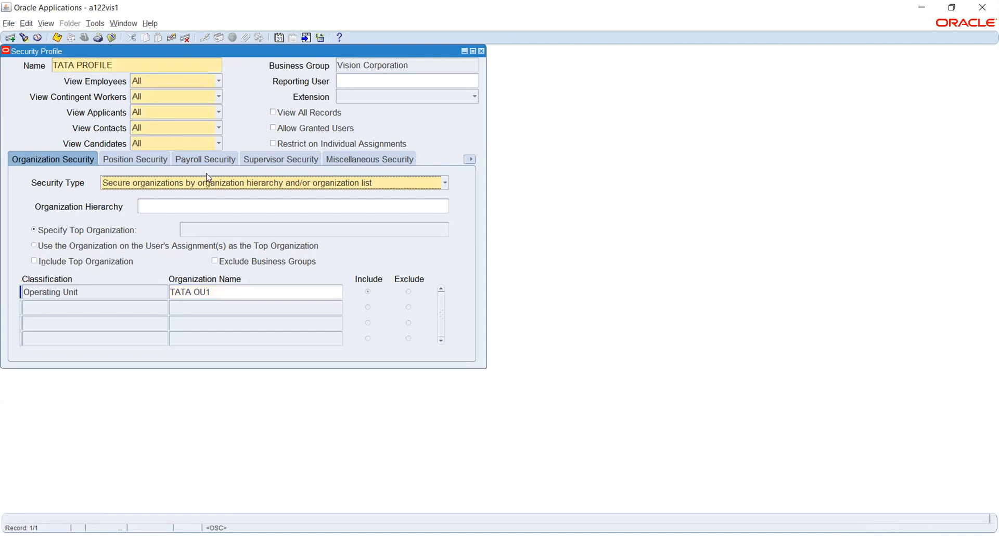
click(217, 184)
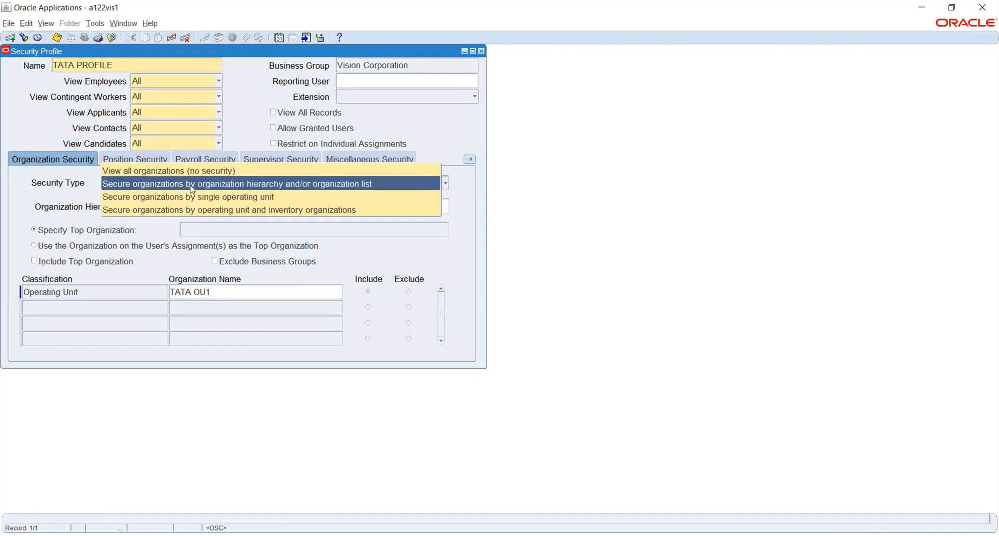
click(150, 229)
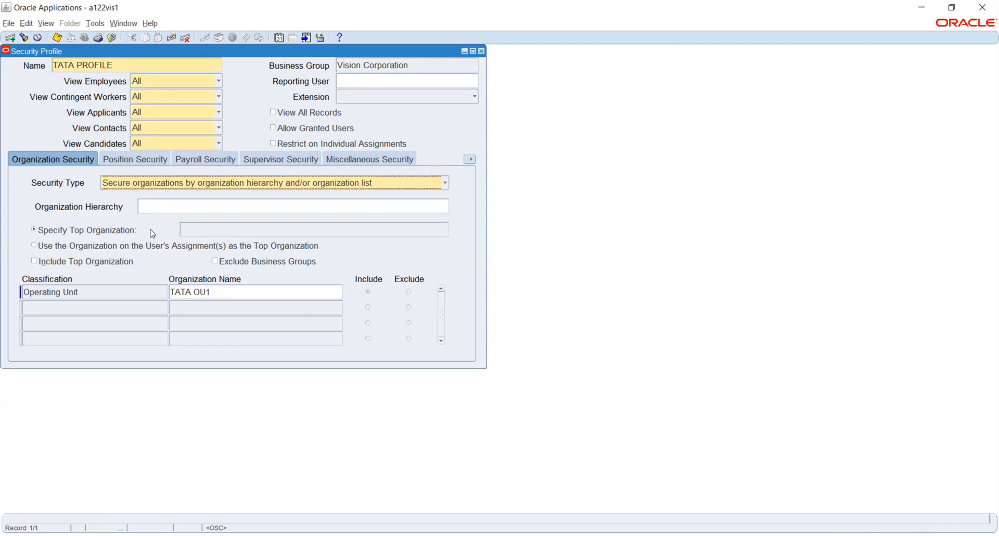
click(137, 188)
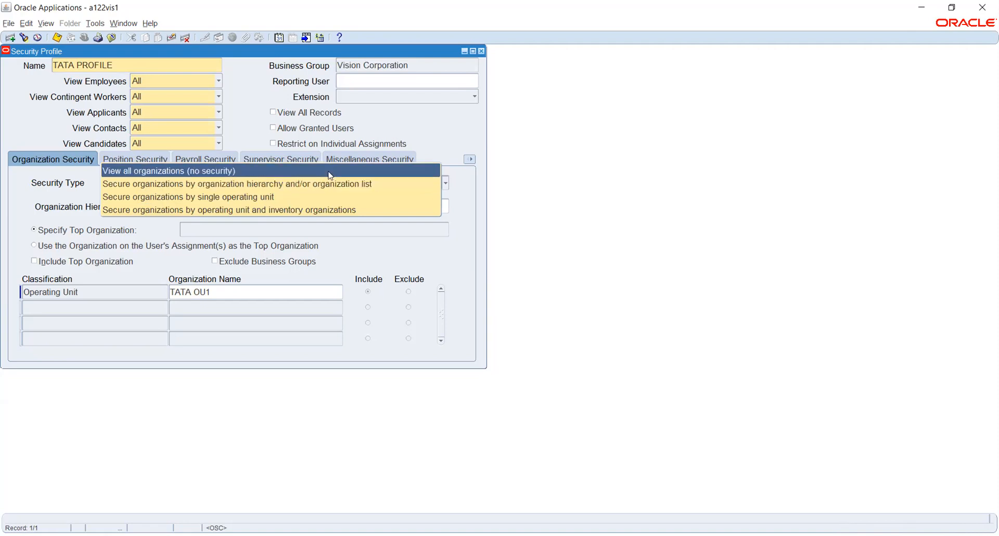
click(465, 181)
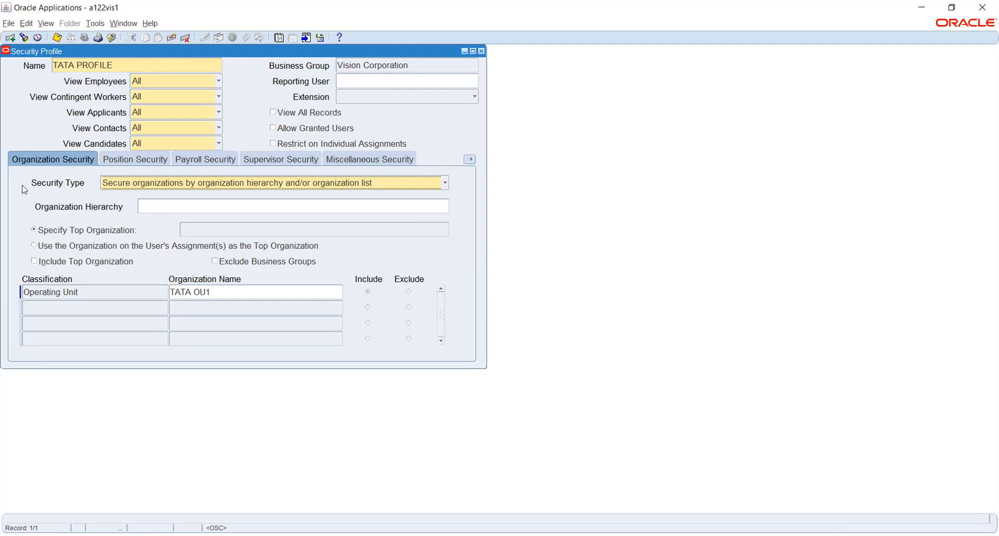
- Save the security profile once more and close its form to return to the navigator
click(58, 38)
click(190, 66)
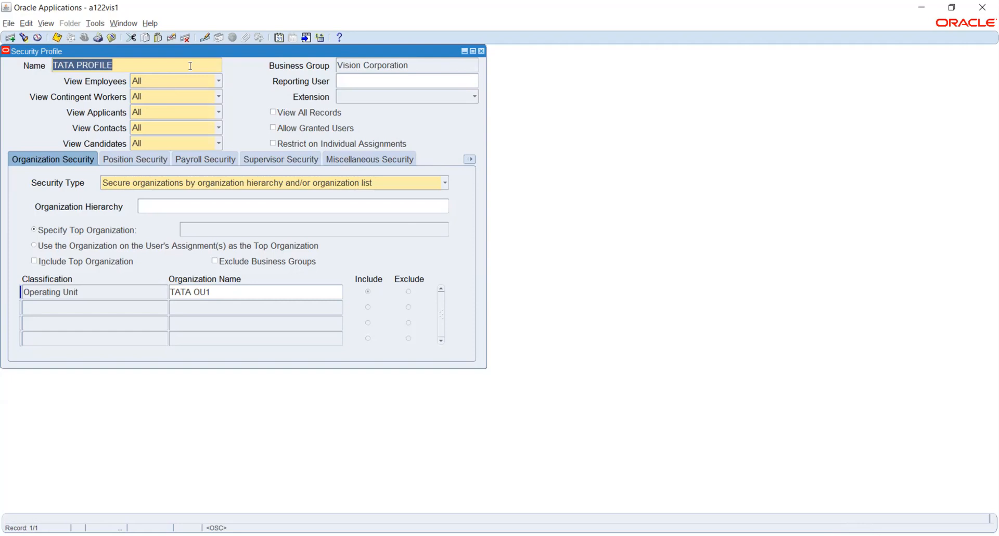
key(F4)
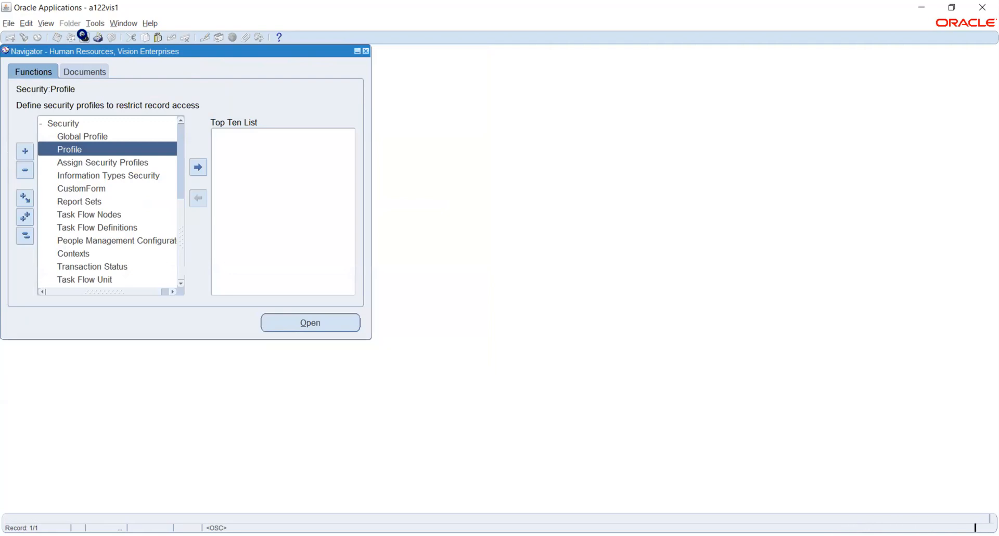
- Switch to the System Administrator Vision responsibility and open the form for defining responsibilities with its record search
click(84, 36)
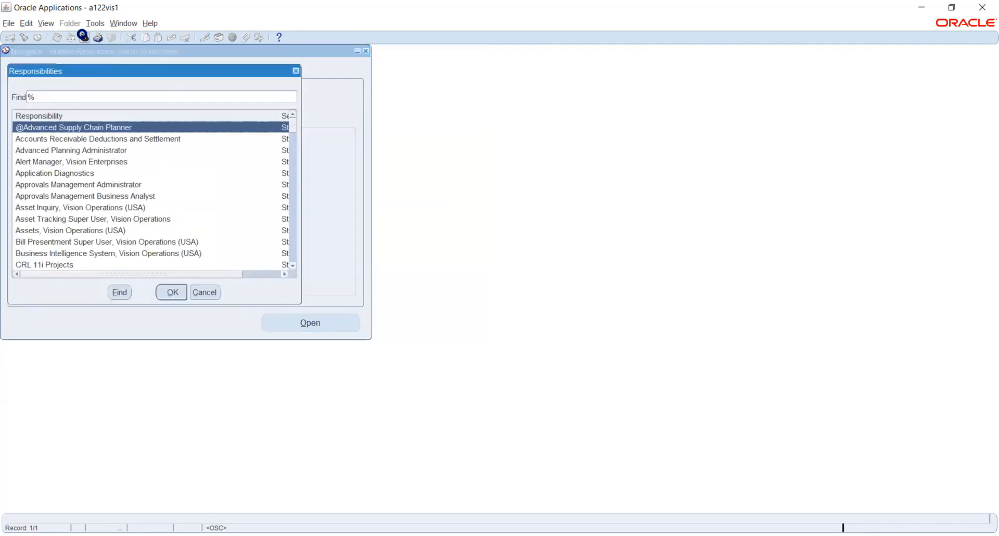
text(sys)
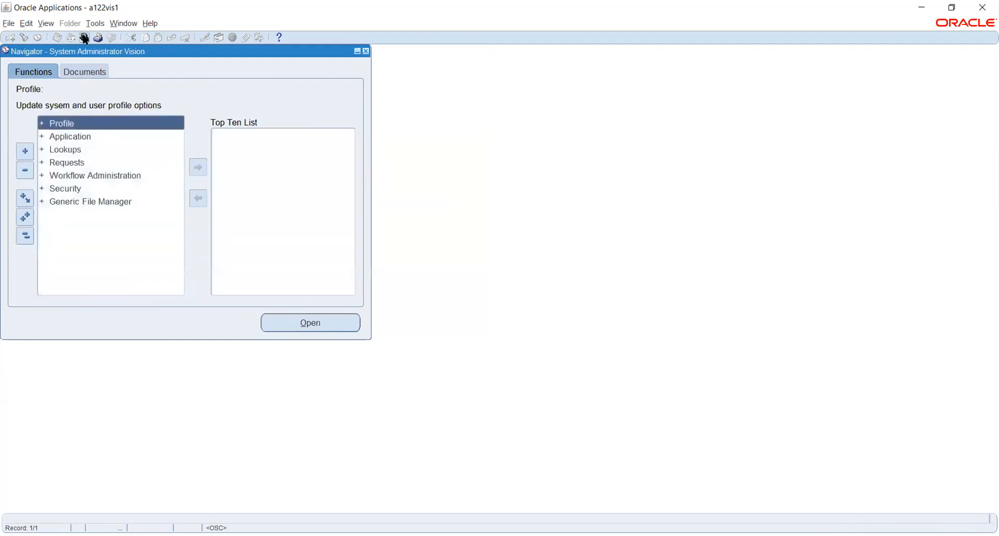
click(64, 189)
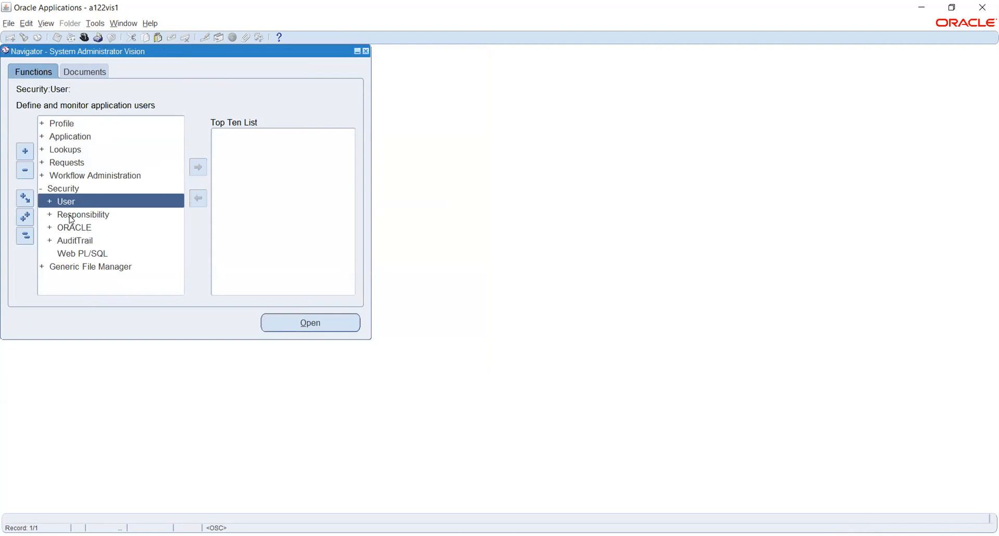
click(71, 217)
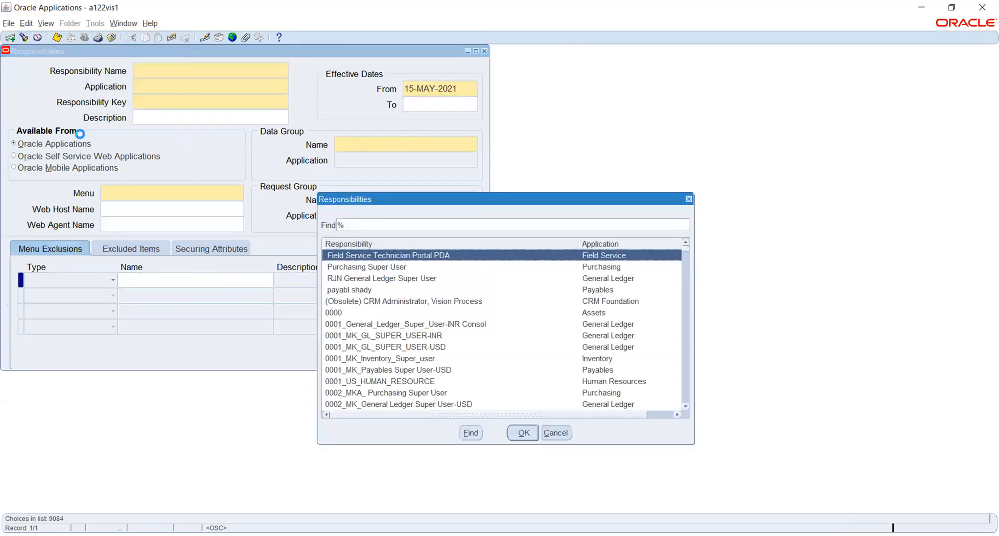
- Search the responsibilities for tatA and display the definition of TATA_GL
text(tatA)
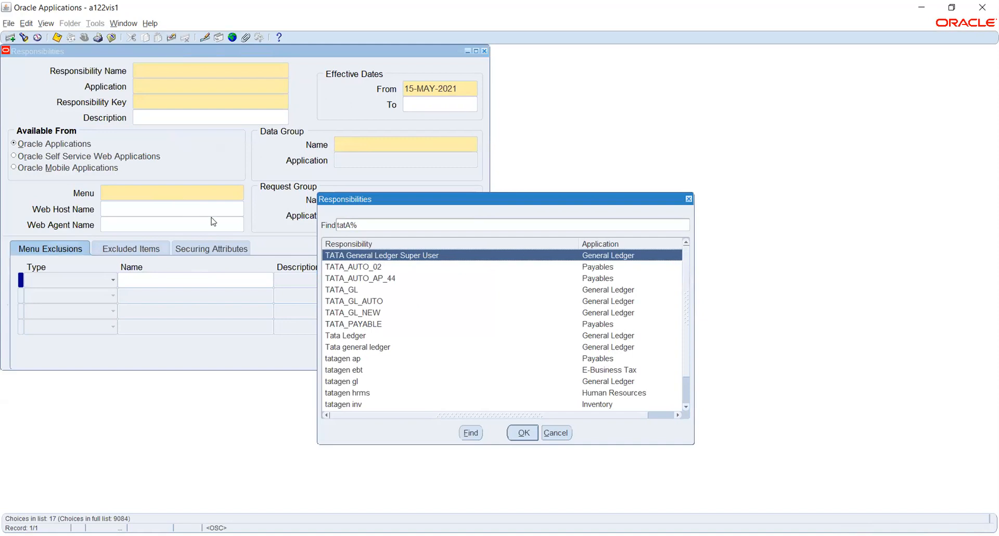
click(352, 290)
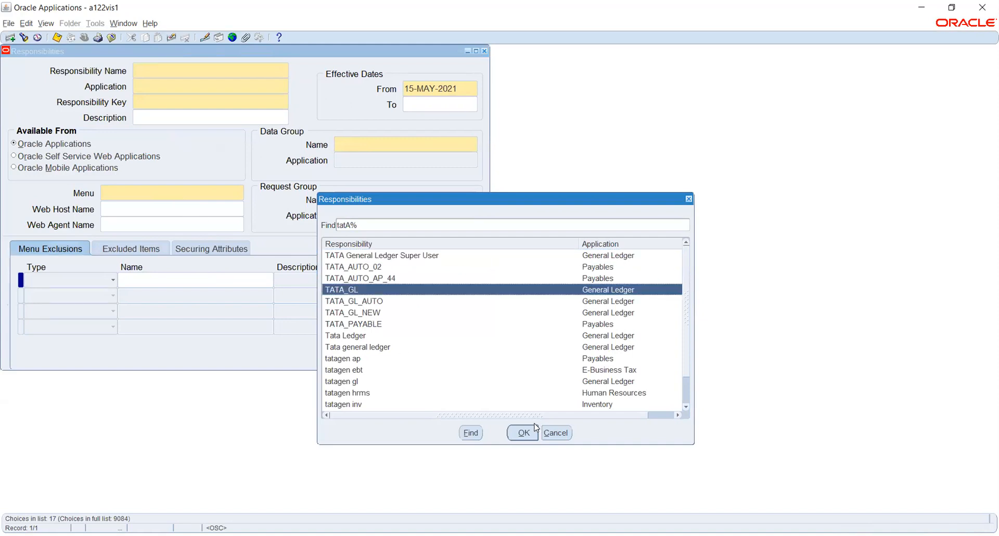
click(522, 433)
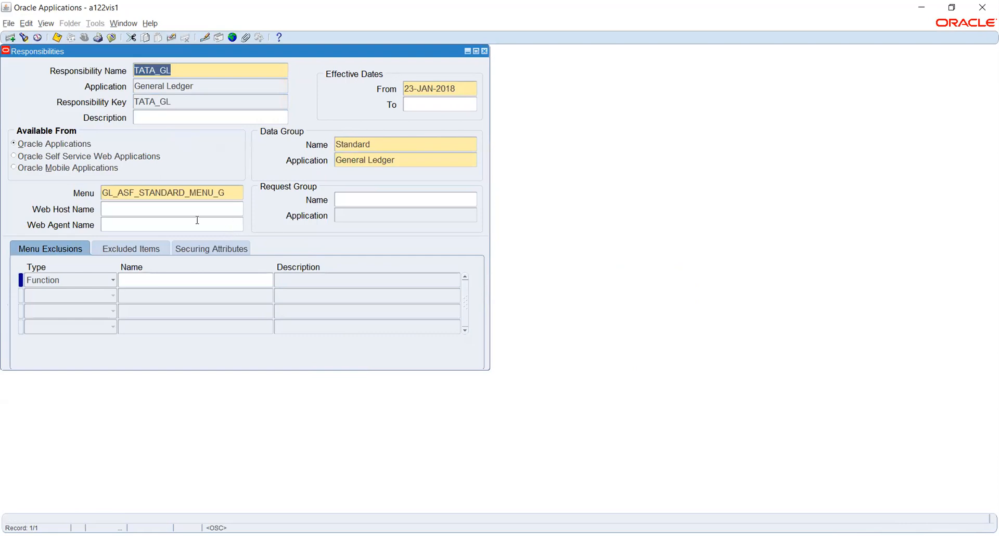
- Search the responsibilities for tatA again and retrieve the TATA General Ledger Super User record
click(24, 37)
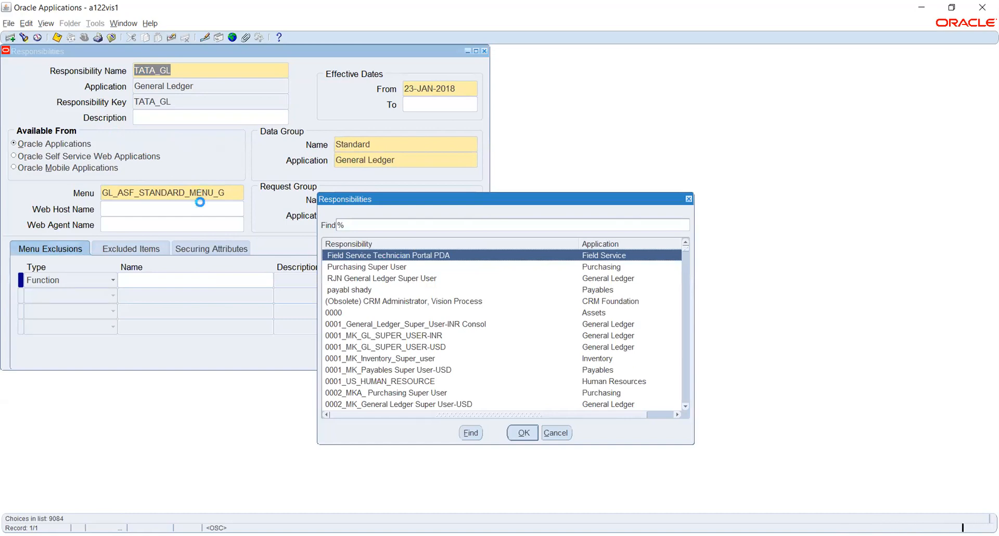
text(tatA)
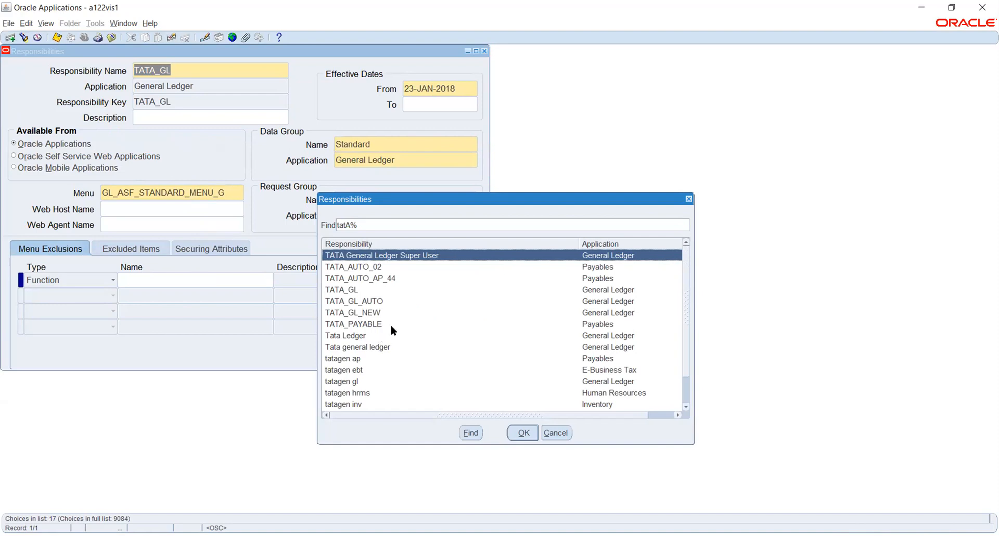
scroll(398, 321, down, 1)
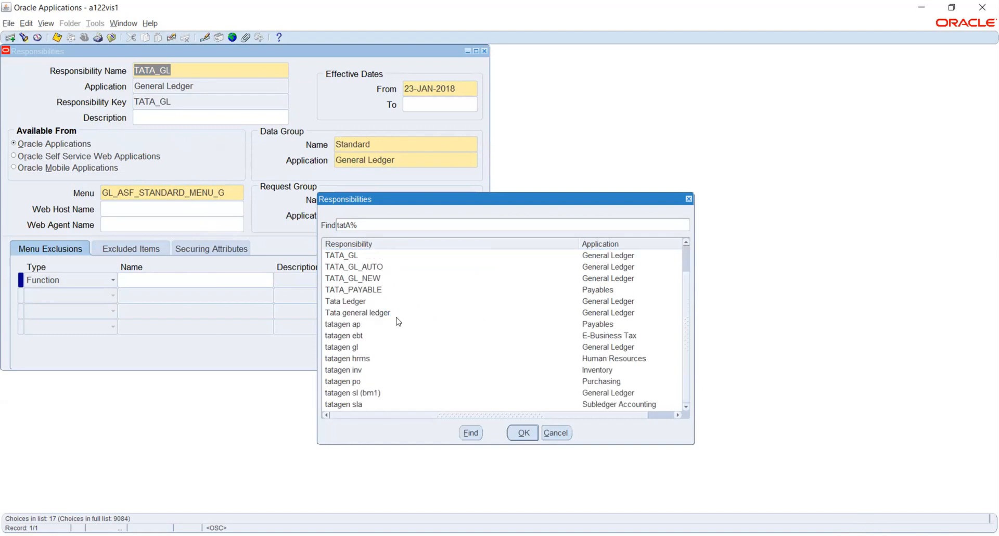
scroll(396, 319, up, 1)
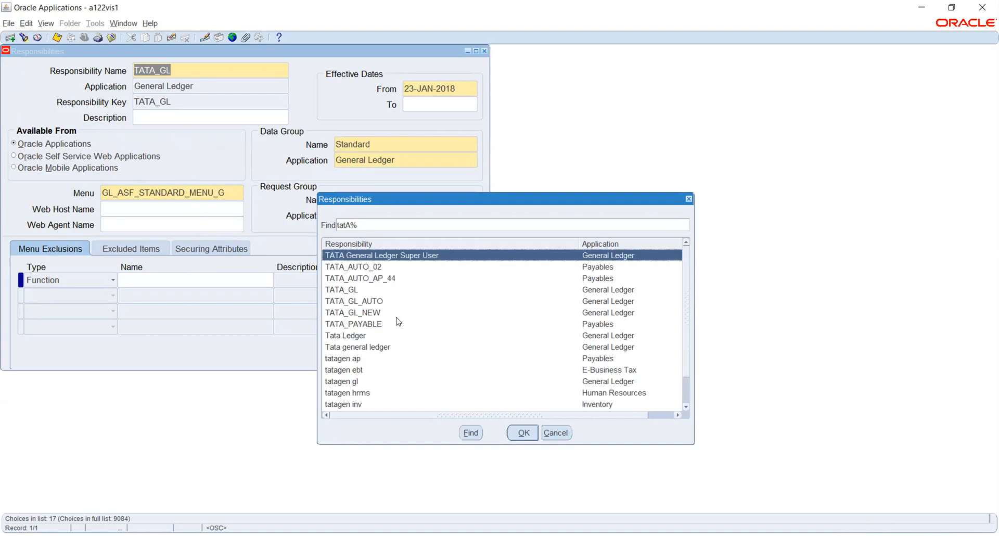
click(521, 432)
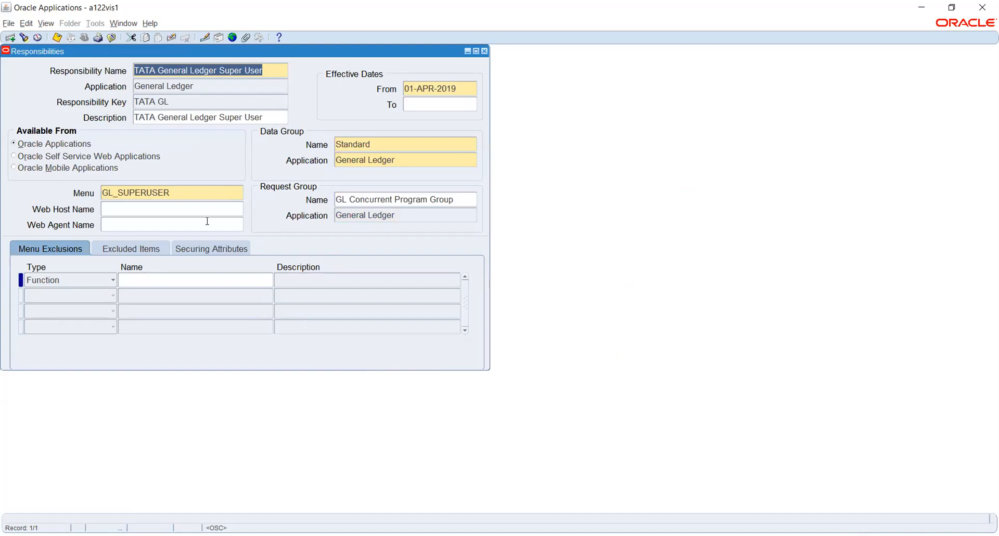
- Copy the responsibility name TATA General Ledger Super User and close the responsibility definition form
click(200, 188)
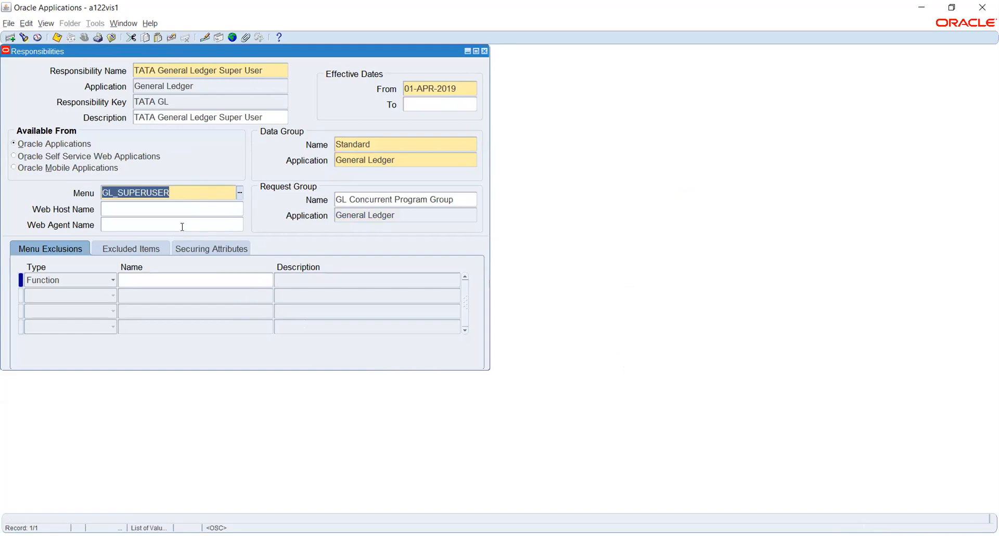
click(269, 70)
key(ctrl+c)
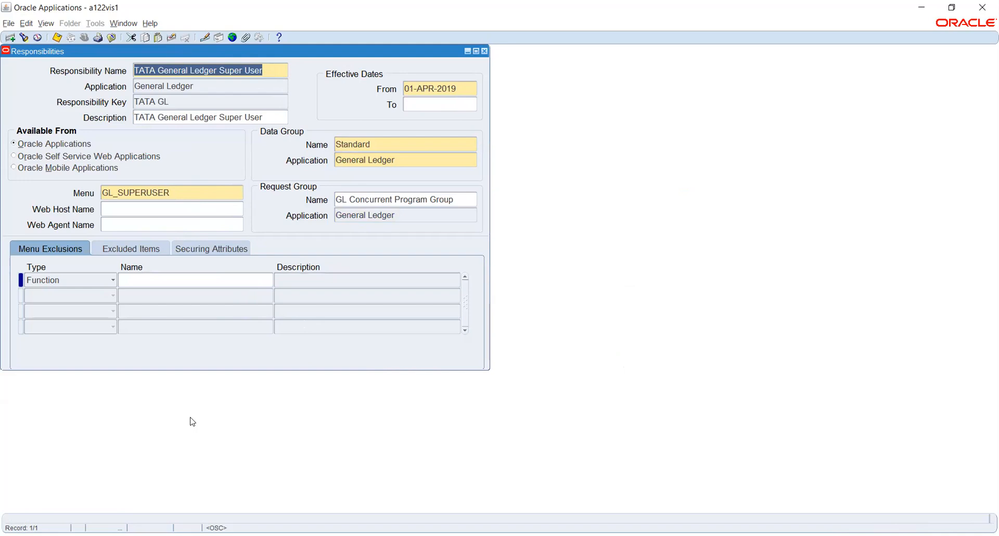
key(alt+Tab)
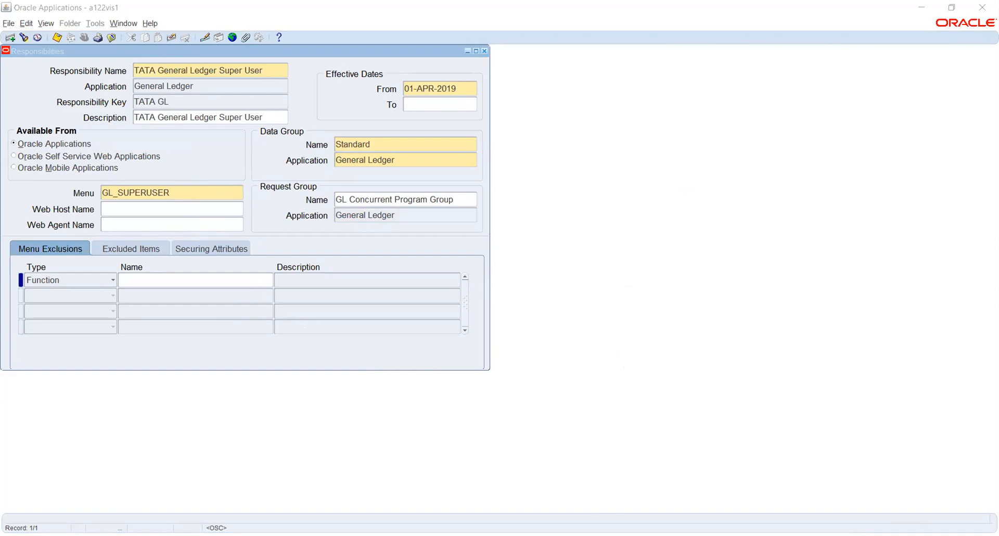
key(alt+Tab)
click(484, 51)
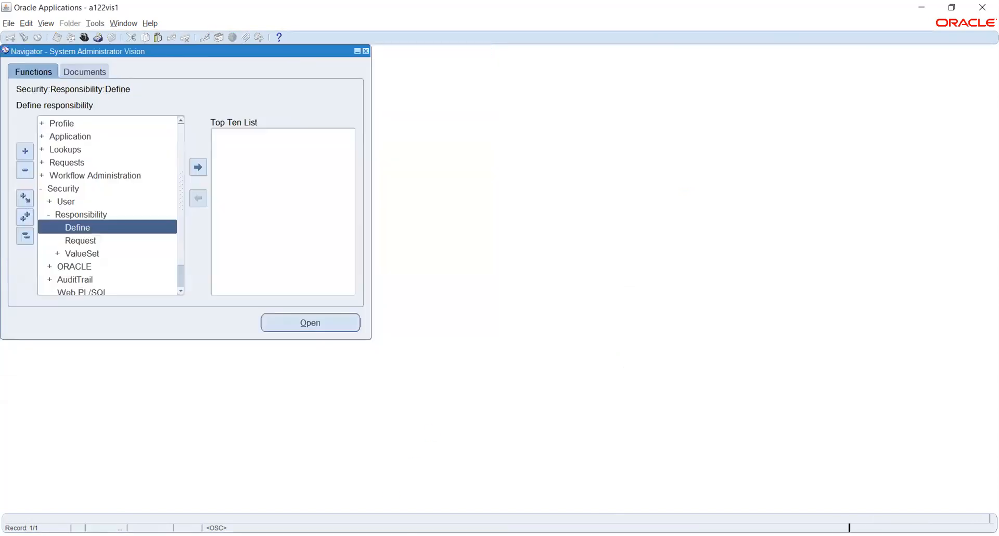
- Open the form for defining users and query the existing account by its user name
key(alt+Tab)
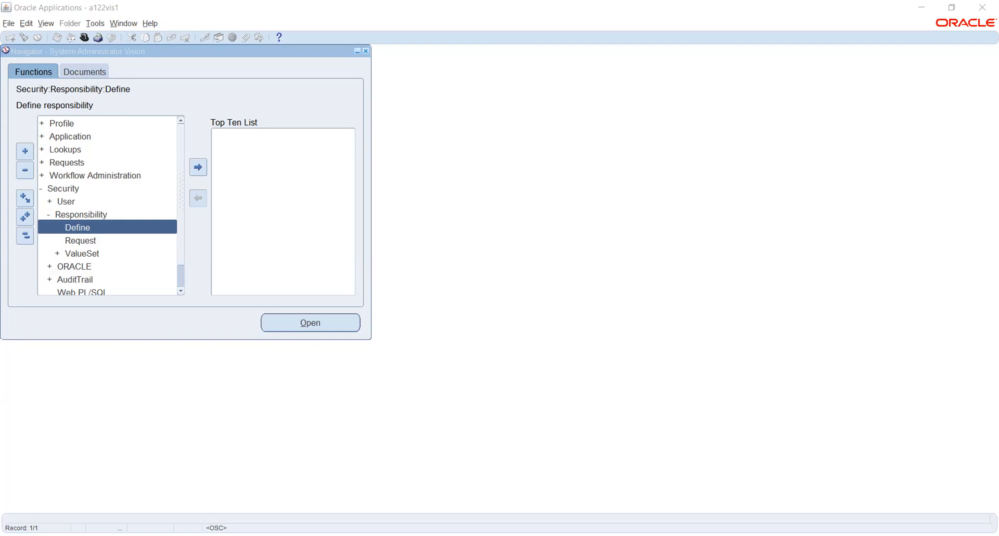
key(alt+Tab)
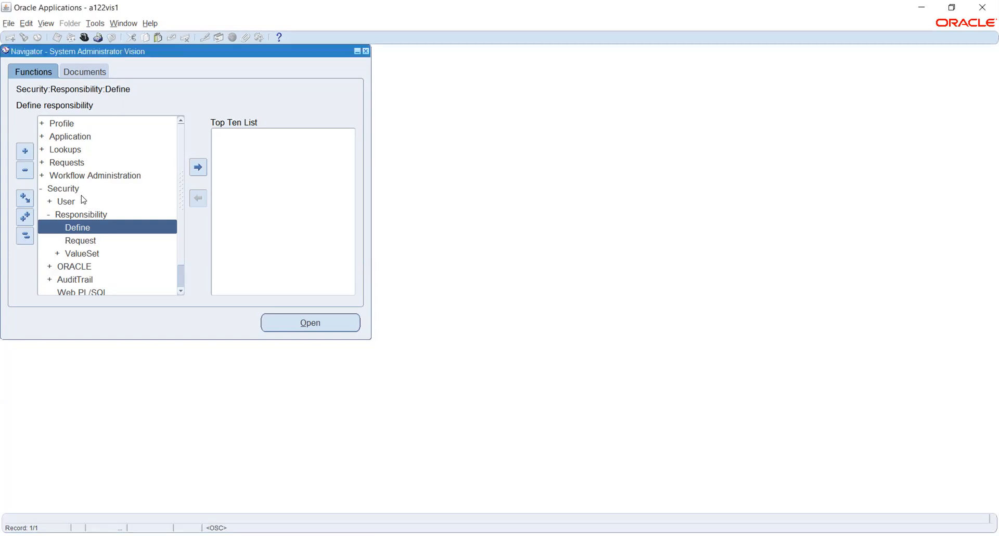
click(66, 202)
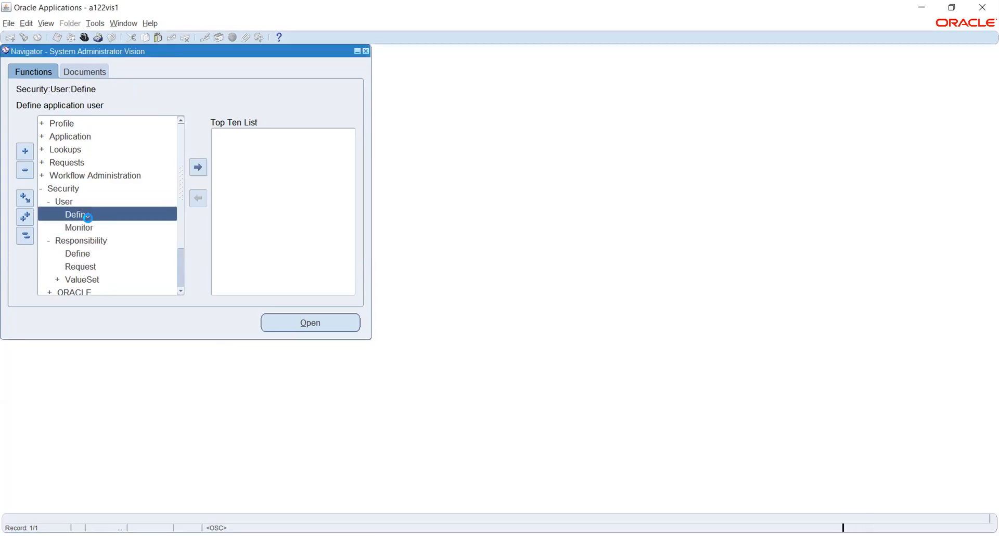
click(77, 215)
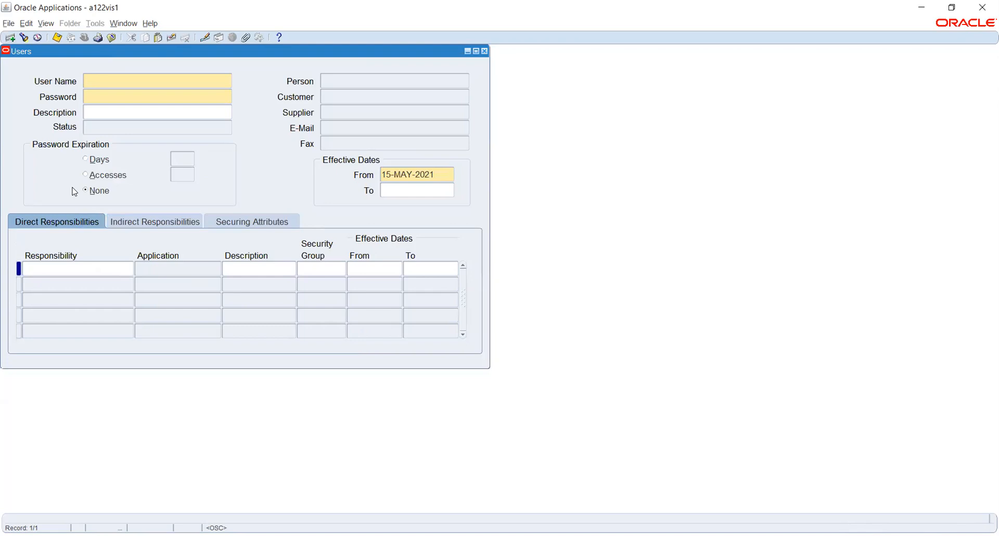
key(F11)
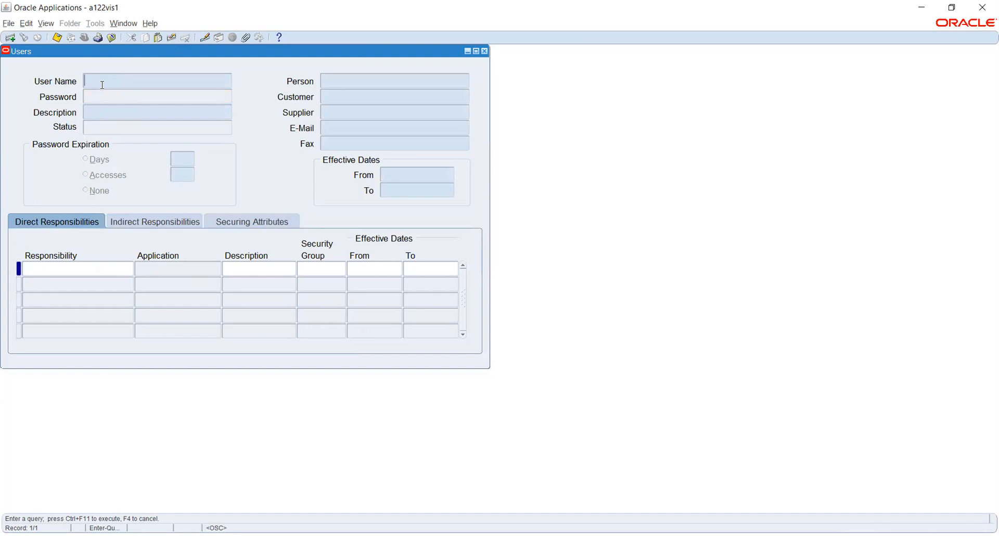
text(ARUN D1123)
key(ctrl+F11)
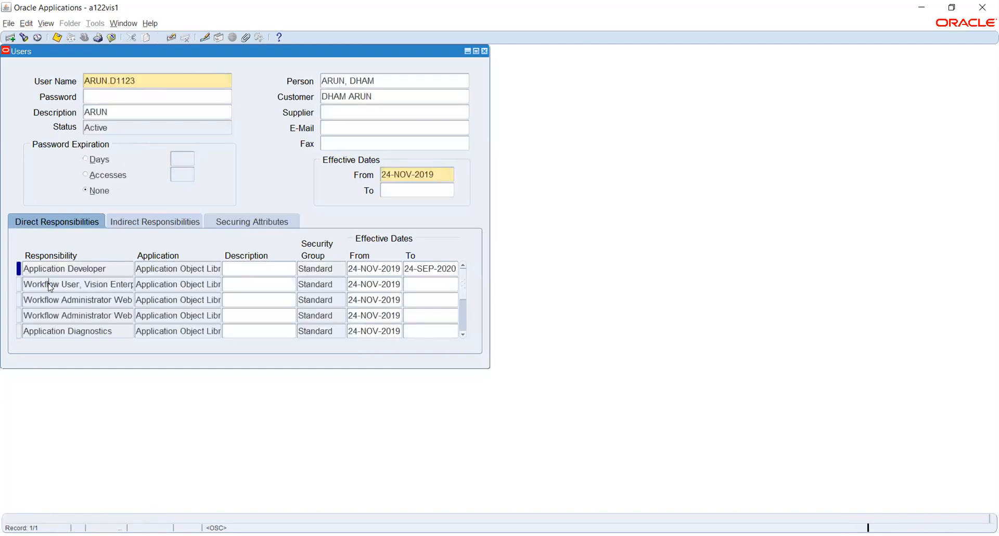
- Insert a new direct responsibility line for the user and paste TATA General Ledger Super User into it
drag(48, 284, 23, 284)
key(alt+Tab)
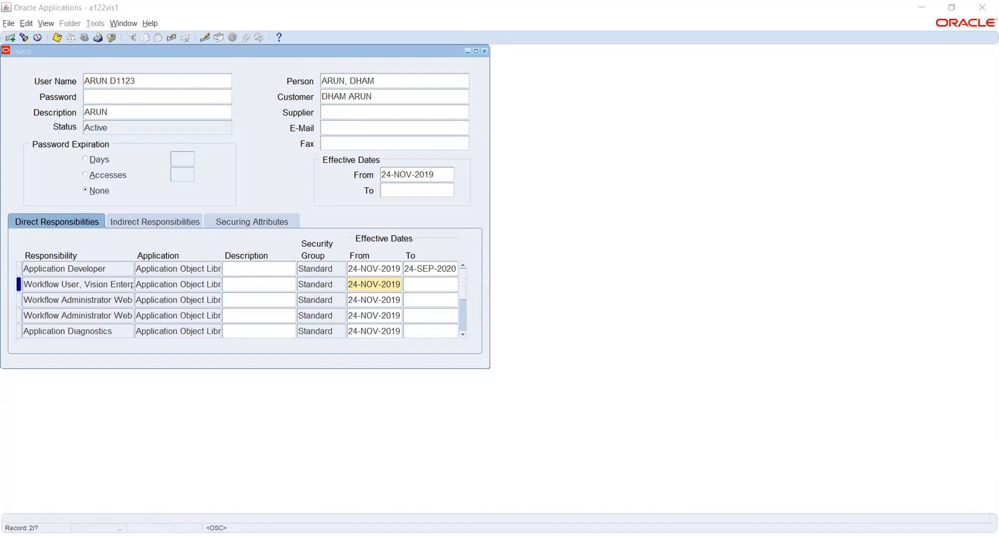
key(alt+Tab)
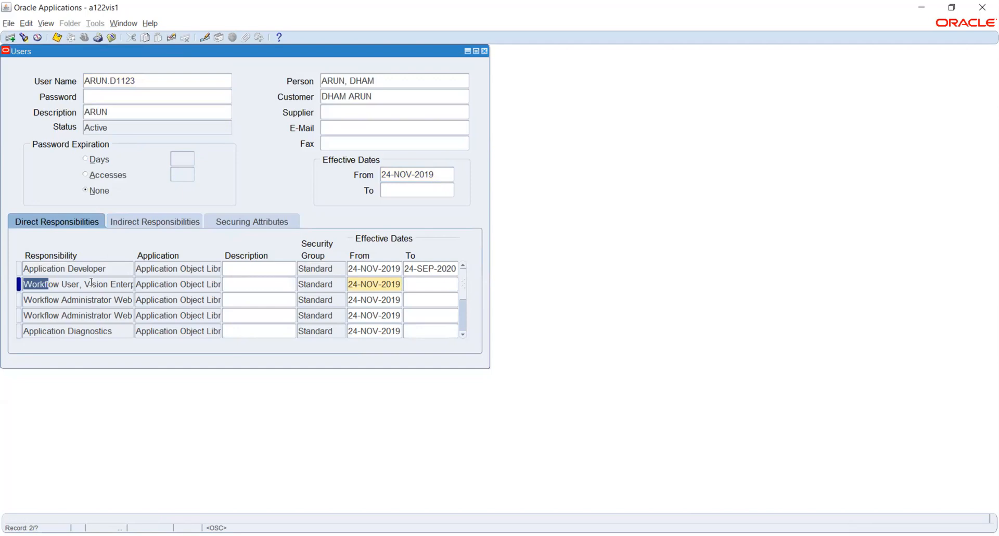
key(ctrl+Down)
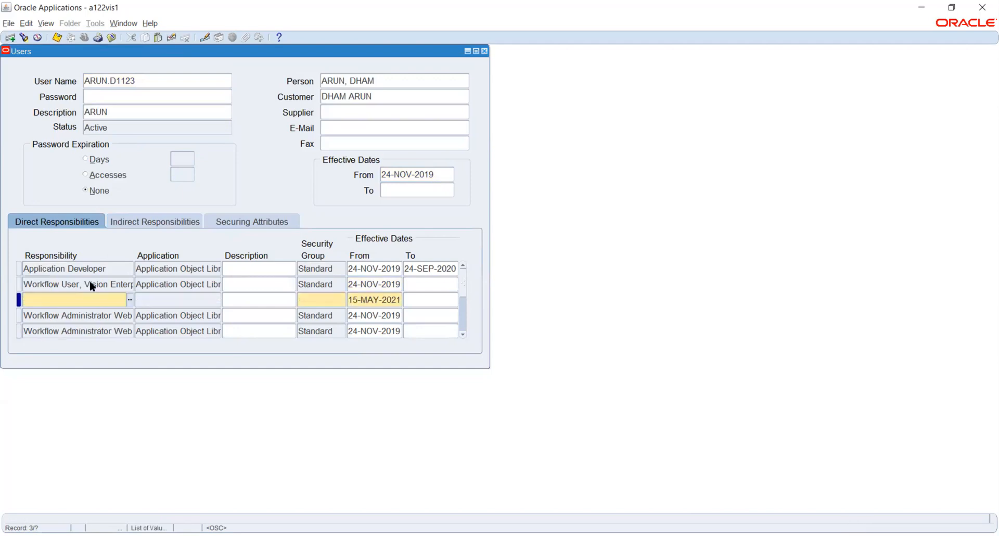
key(ctrl+v)
key(Tab)
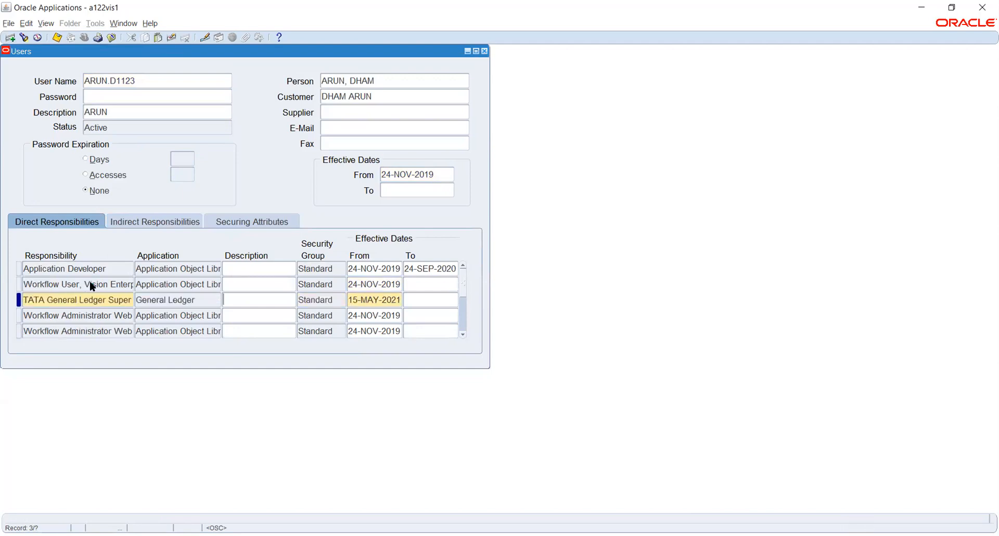
- Set the new responsibility's effective start date to 01-JAN-2021, save the user record and close its form
key(Tab)
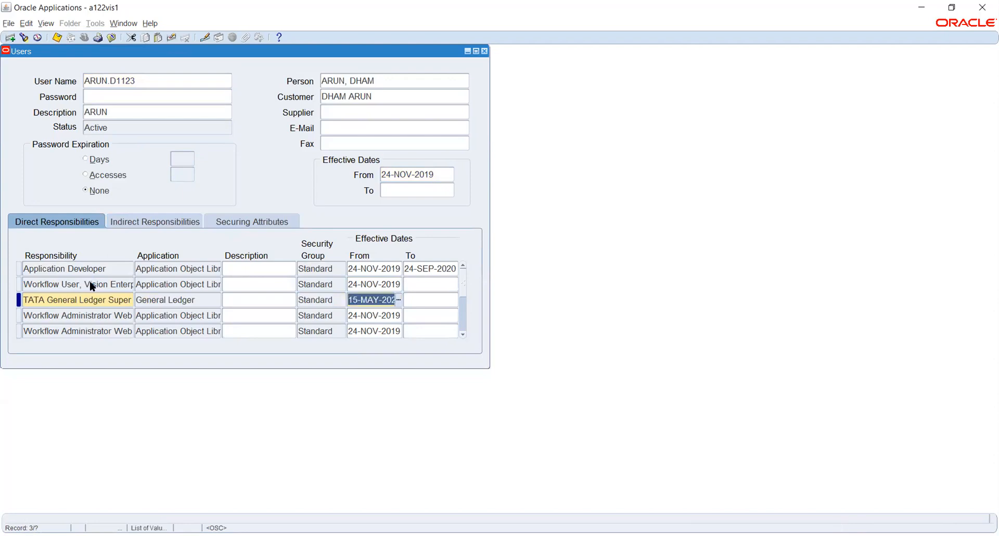
text(1JAN)
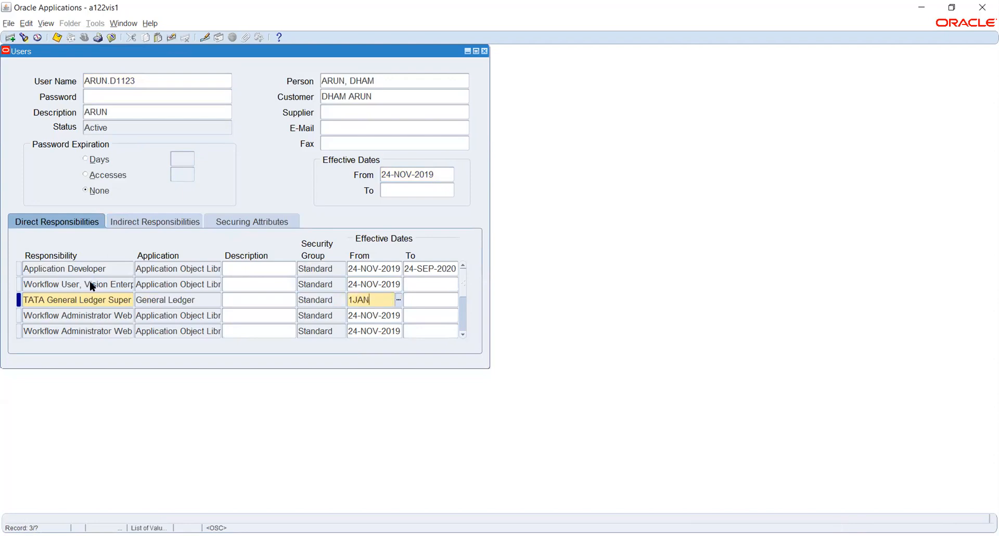
text(2021)
key(Tab)
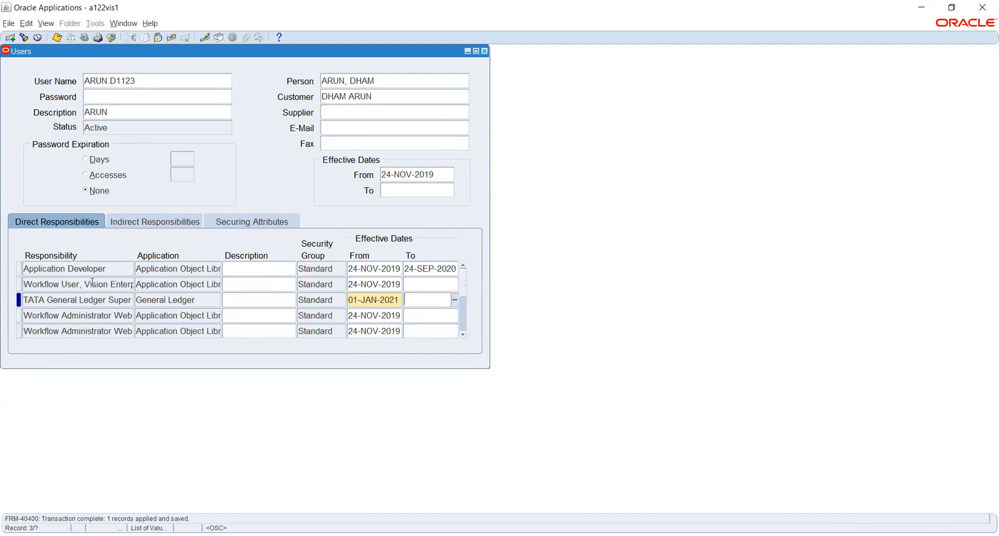
key(F4)
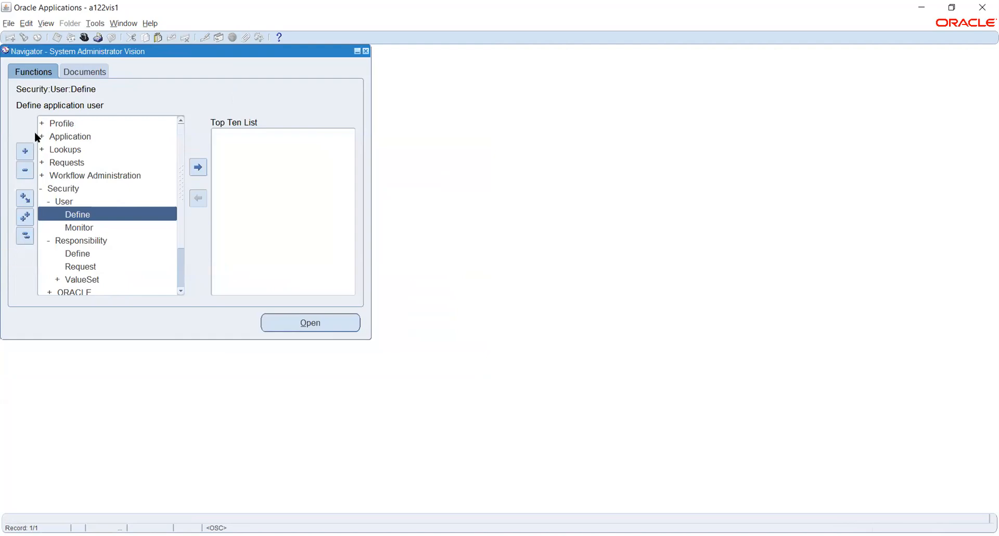
- Collapse the navigator tree and check the responsibilities starting with t that are available to switch to, without switching
click(25, 237)
click(83, 39)
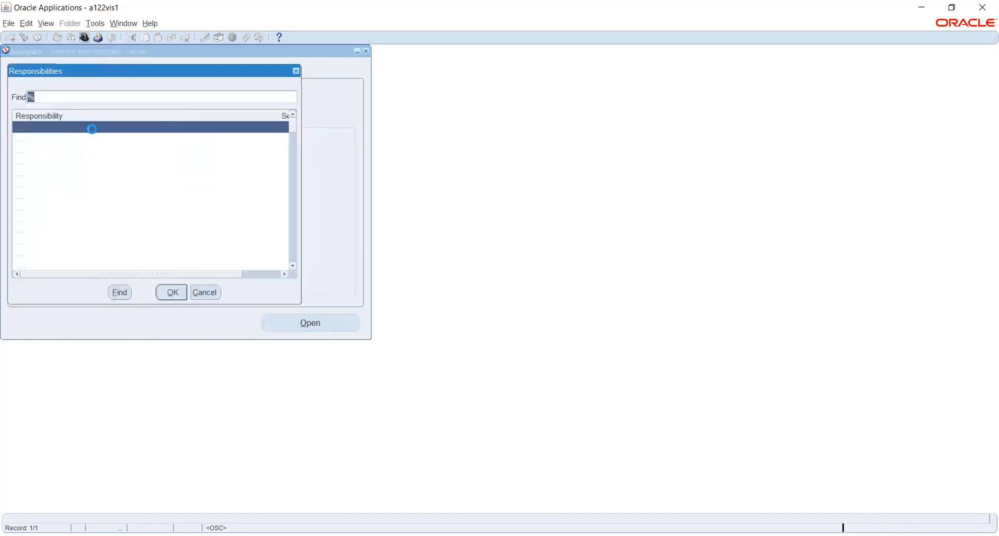
text(t)
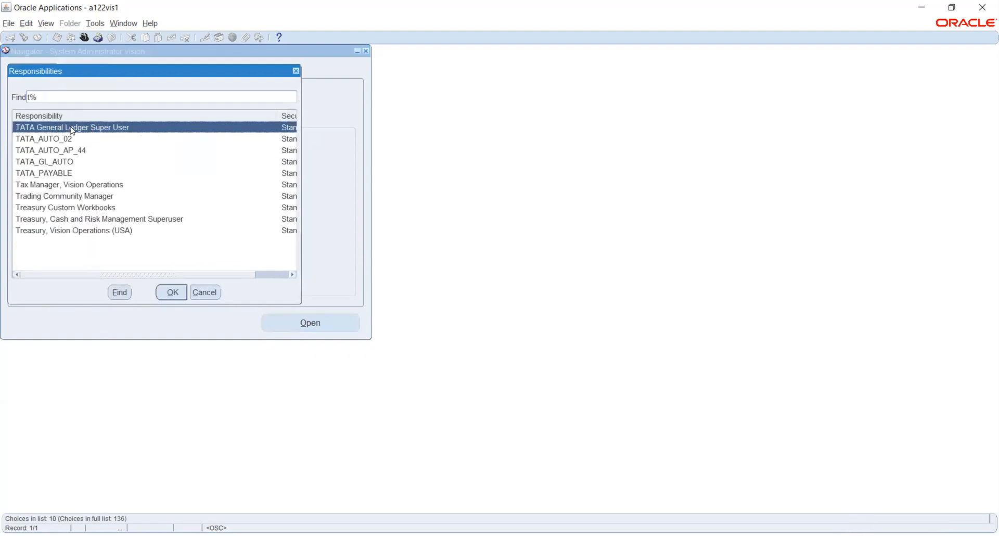
click(205, 292)
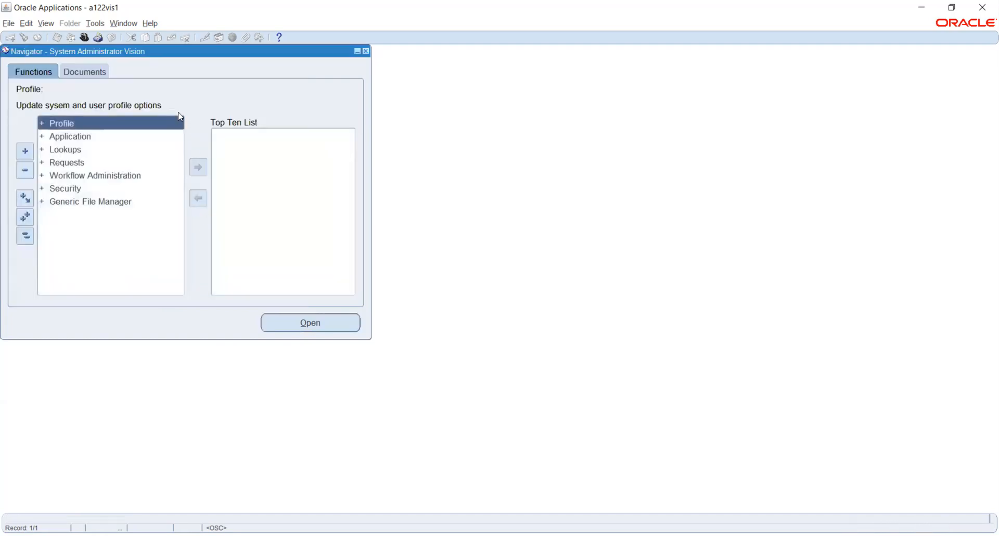
- Open the system profile values search and restrict it to the TATA General Ledger Super User responsibility alongside the site level
double_click(66, 123)
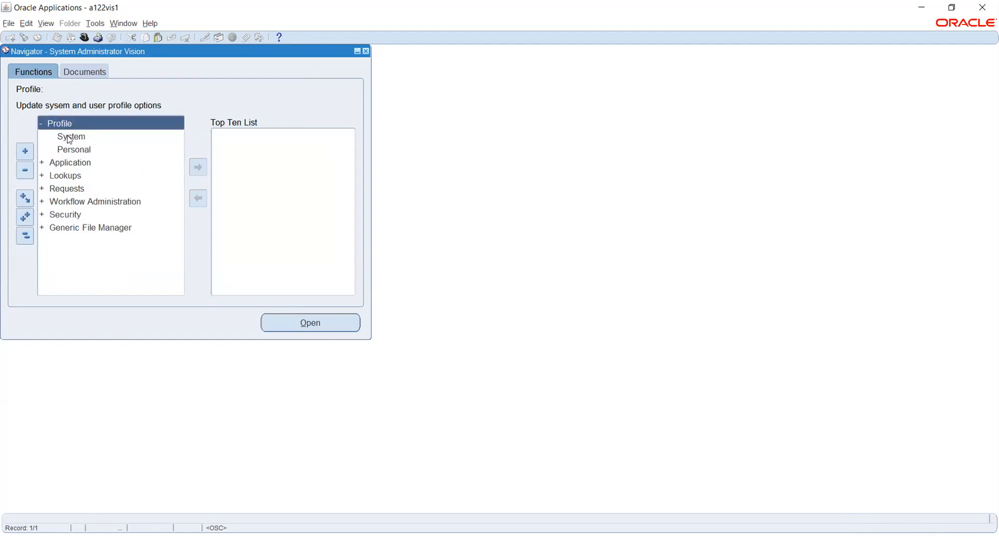
click(67, 135)
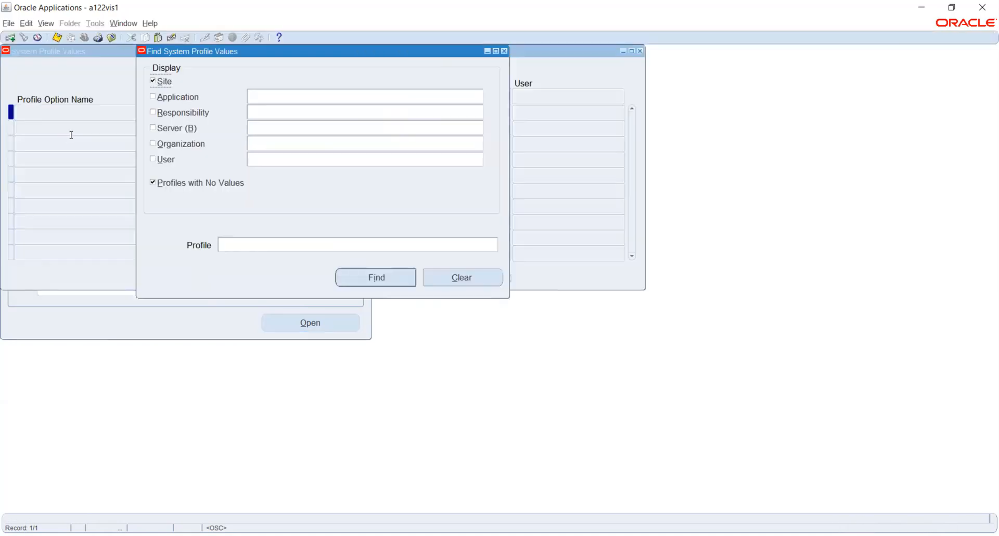
click(172, 114)
click(271, 116)
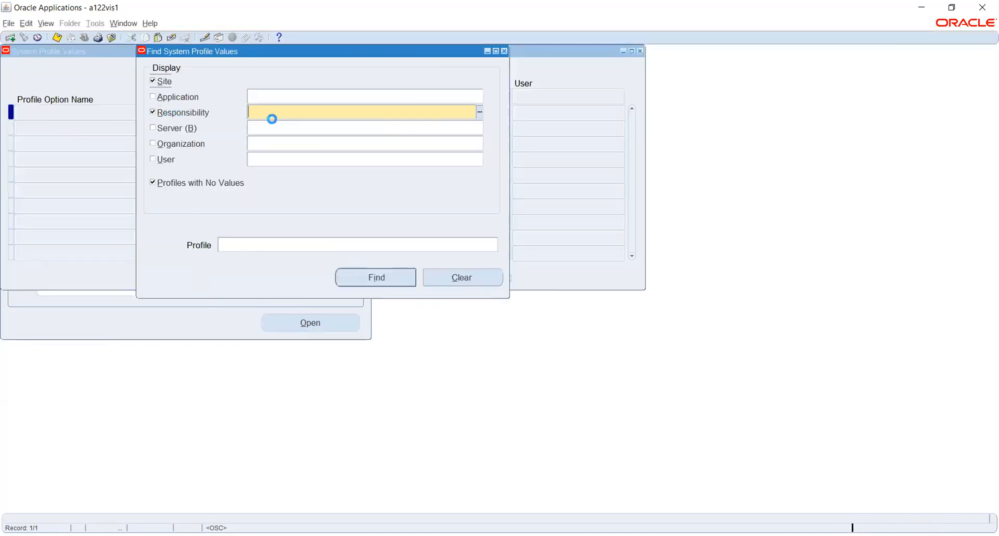
text(TATA General Ledger Super User)
key(Tab)
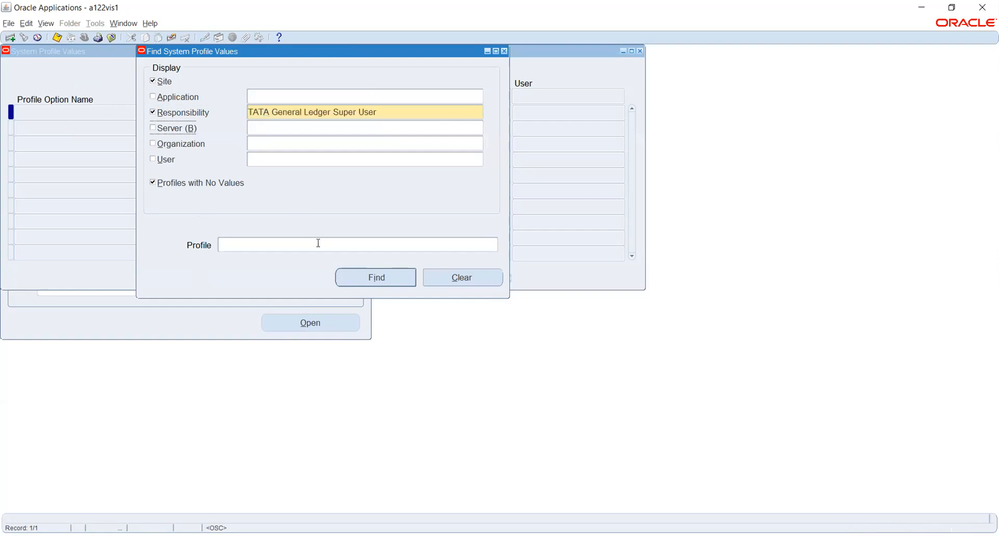
- Look up profile options matching %gl%ledg%, choose GL Ledger Name and run the search
click(486, 244)
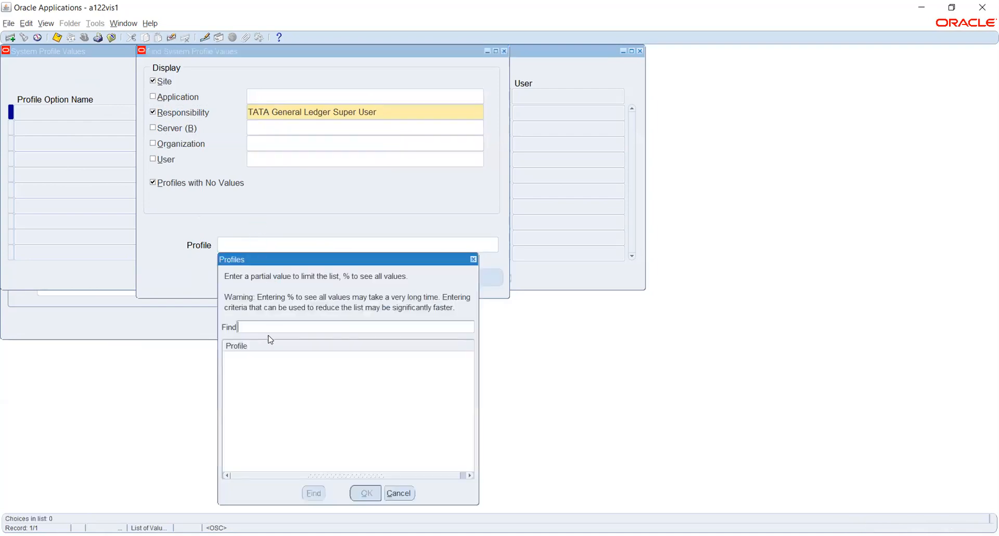
text(%gl%ledg%)
key(Return)
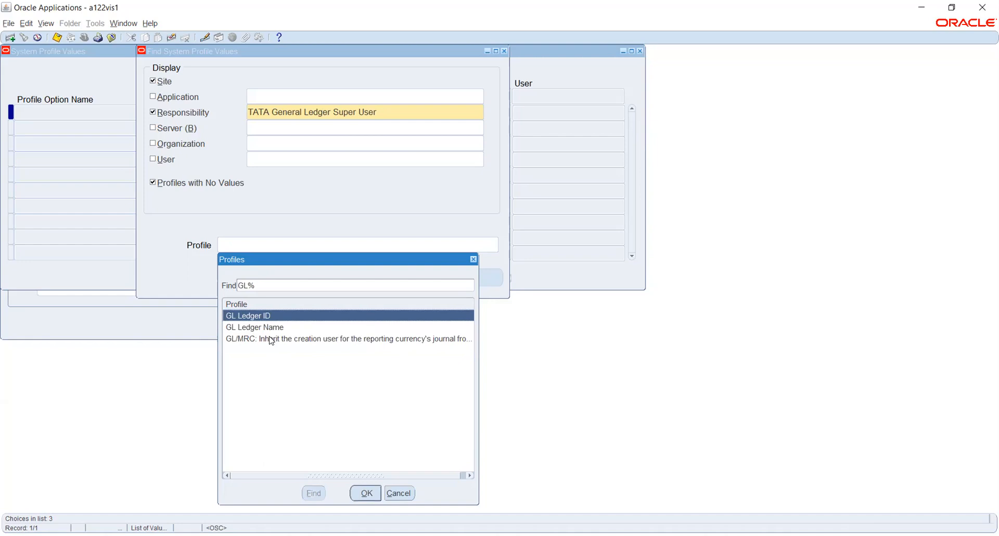
key(Down)
key(Return)
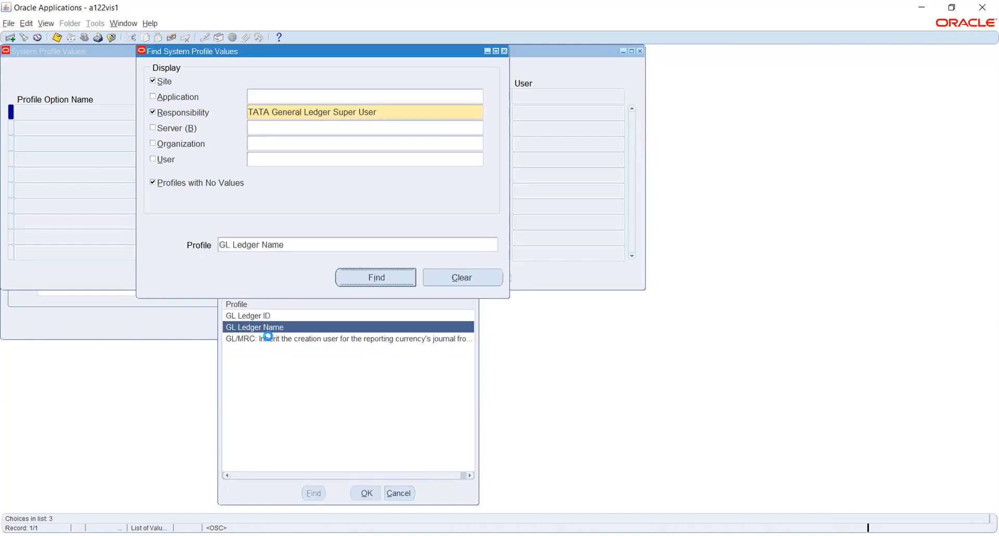
click(377, 278)
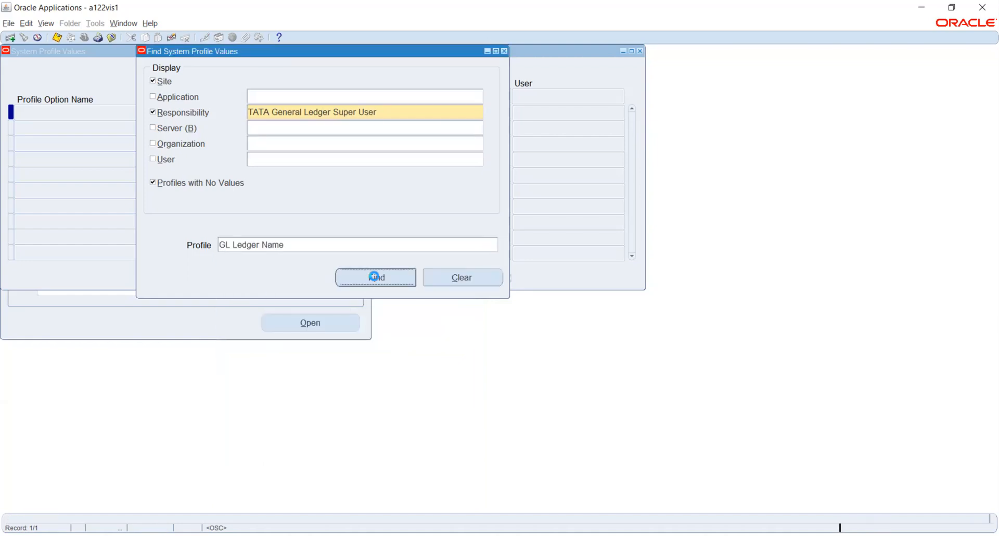
- Set GL Ledger Name to TATA_PL at the responsibility level and save the profile value
click(421, 110)
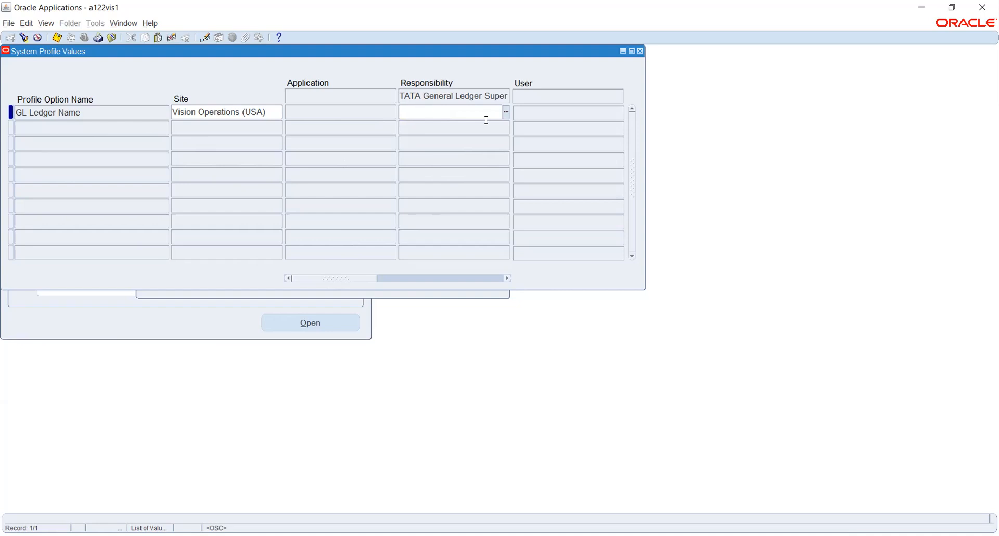
text(TATA)
key(Tab)
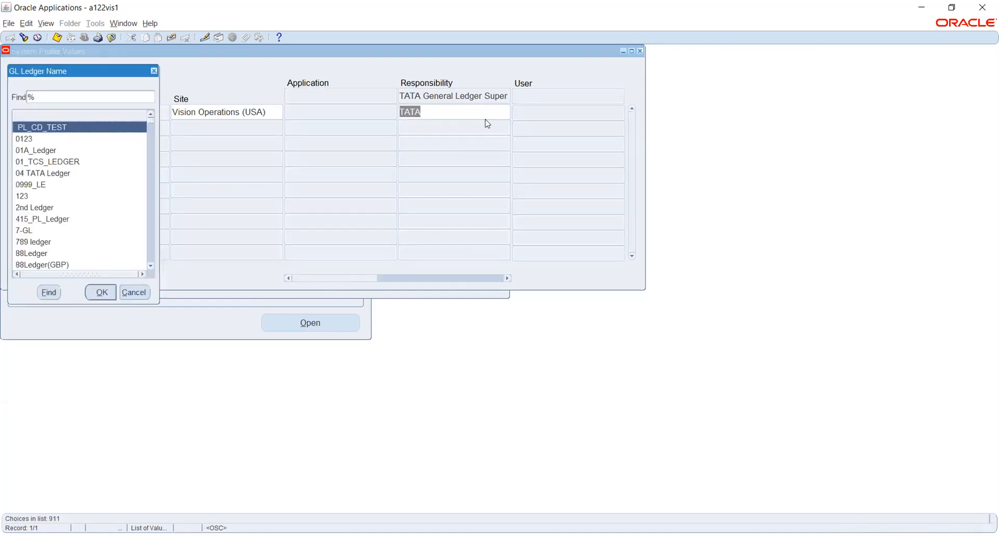
text(t)
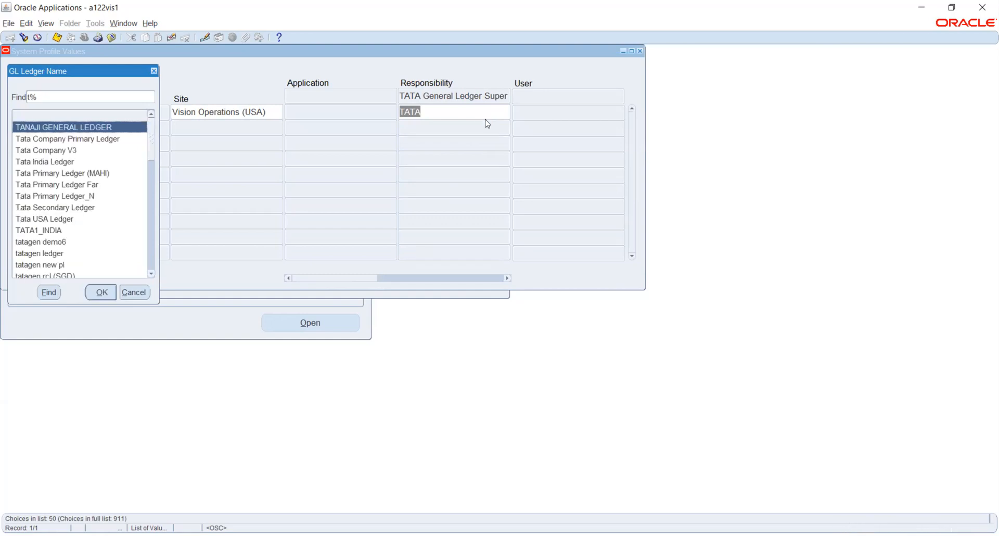
text(a)
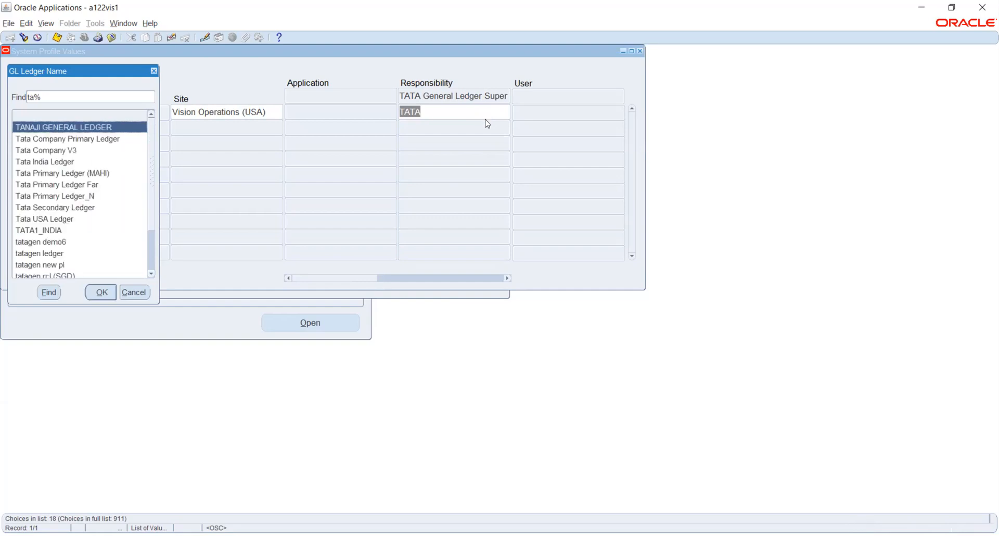
click(75, 207)
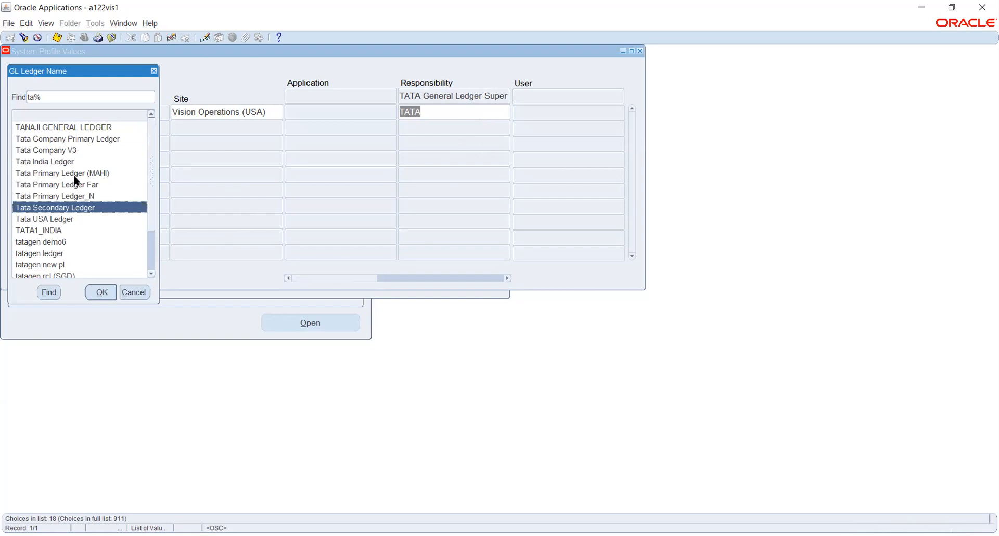
scroll(77, 181, down, 1)
scroll(76, 180, down, 1)
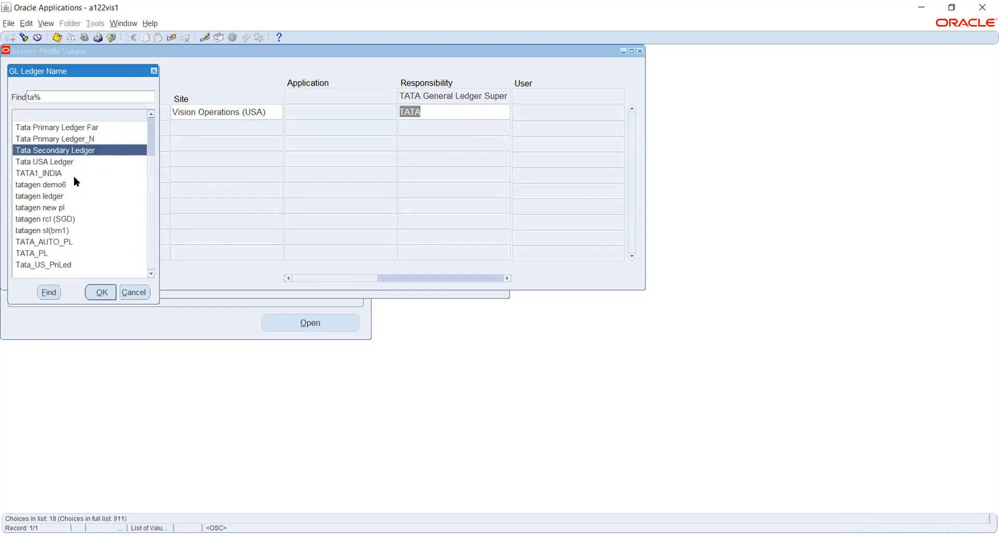
click(45, 254)
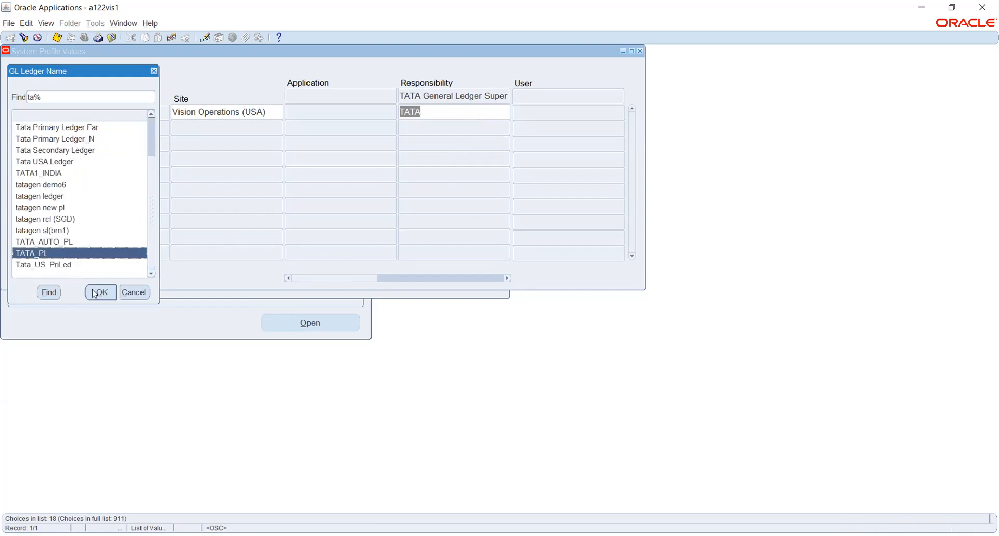
click(94, 292)
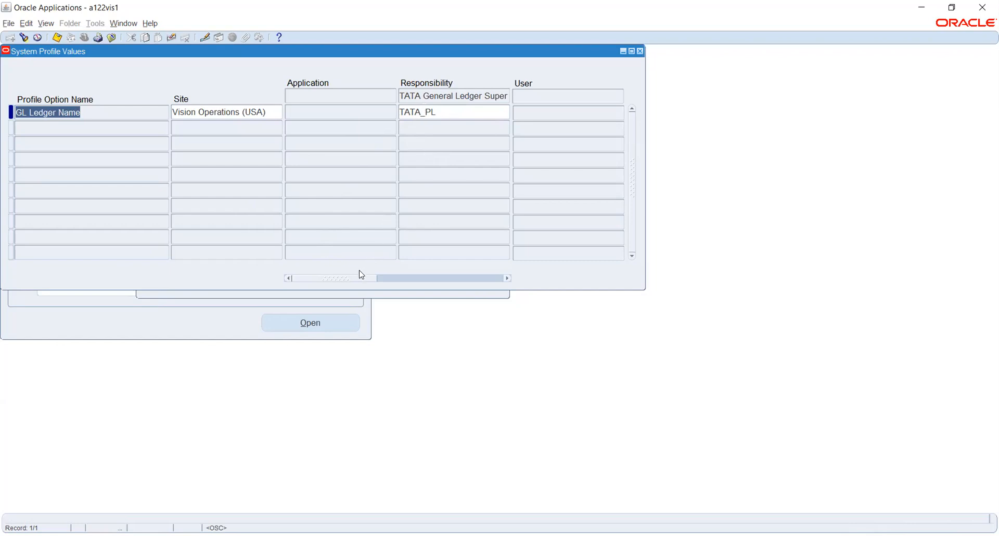
drag(341, 283, 330, 252)
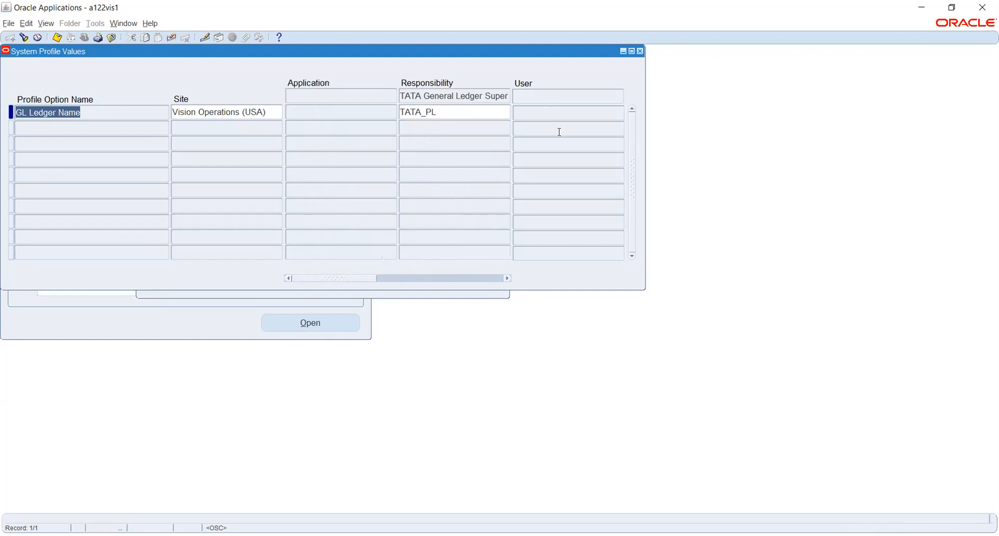
click(57, 38)
- Query GL Ledger Name again with the user level included for the user's account, and examine the values across all levels
click(397, 297)
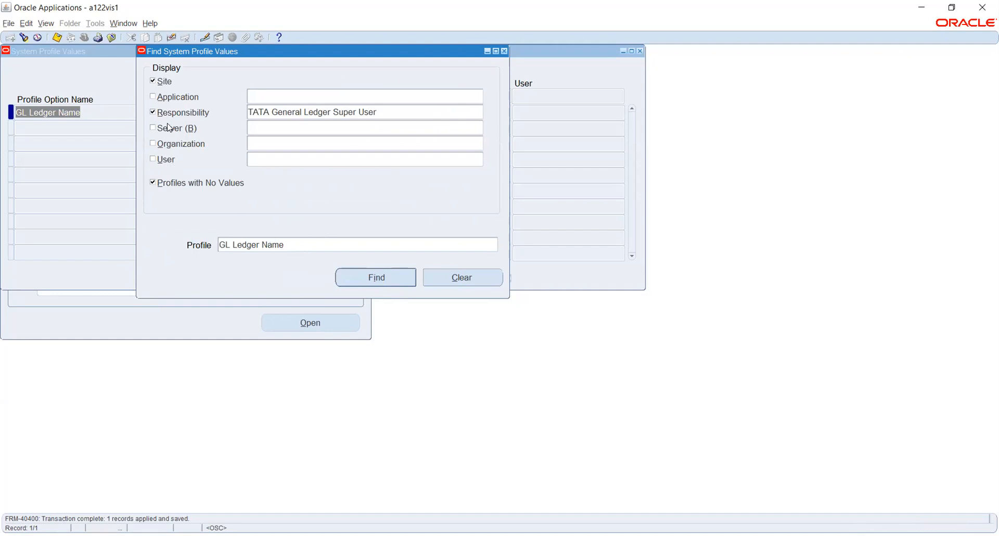
click(164, 161)
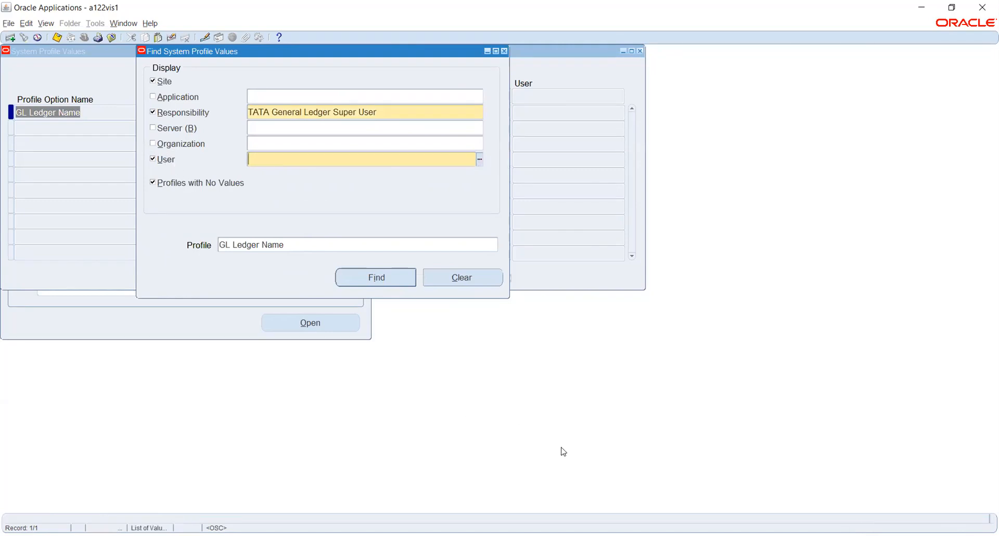
key(alt+Tab)
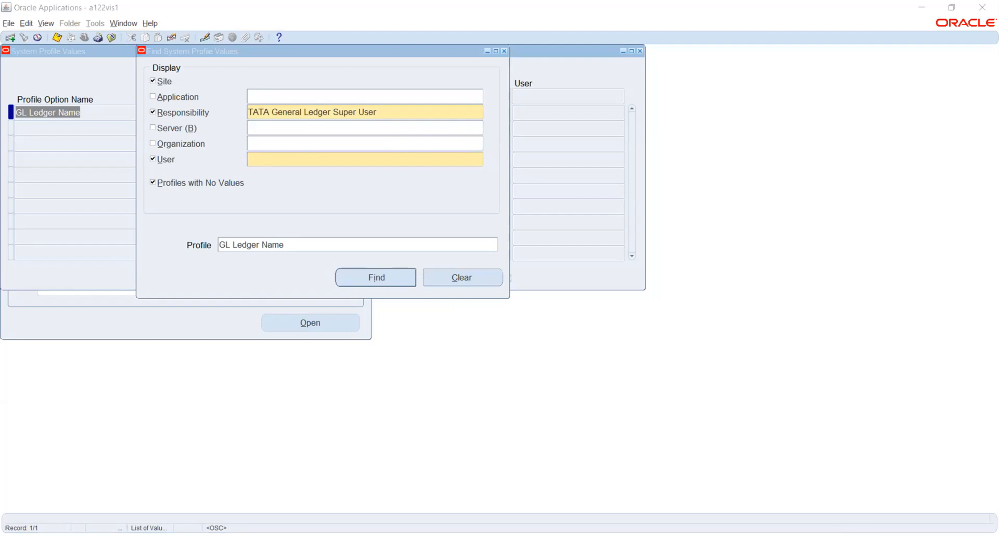
click(343, 234)
text(ARUN.D1123)
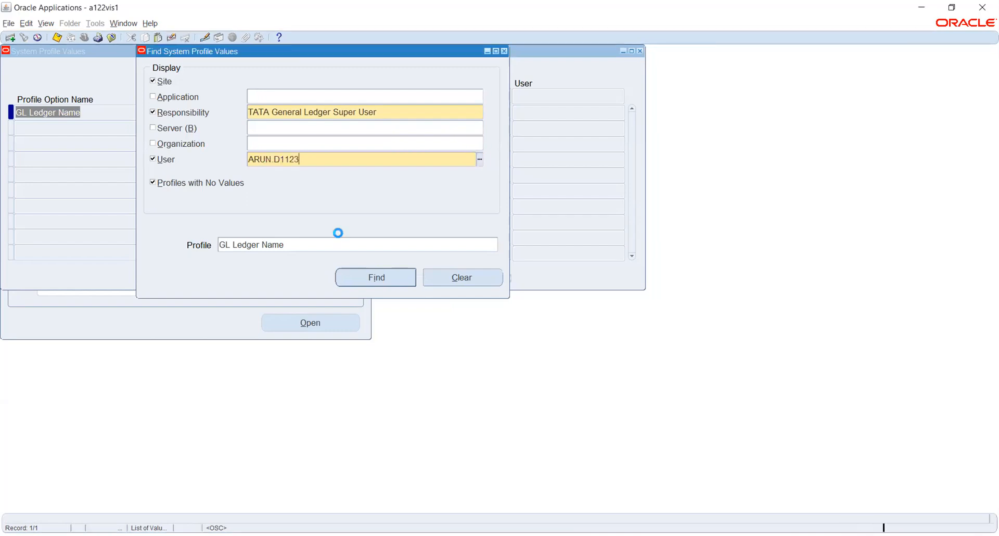
key(Tab)
click(356, 277)
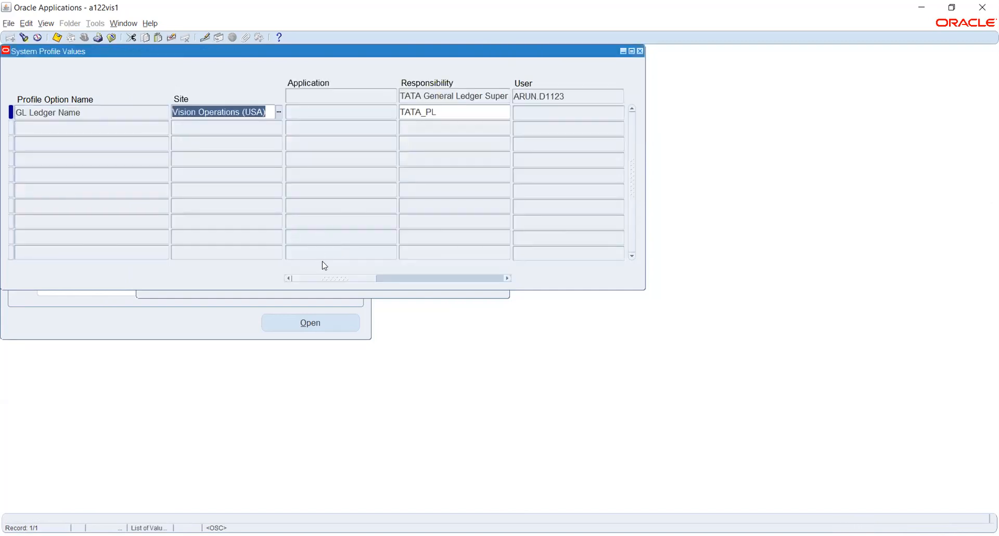
drag(335, 278, 458, 279)
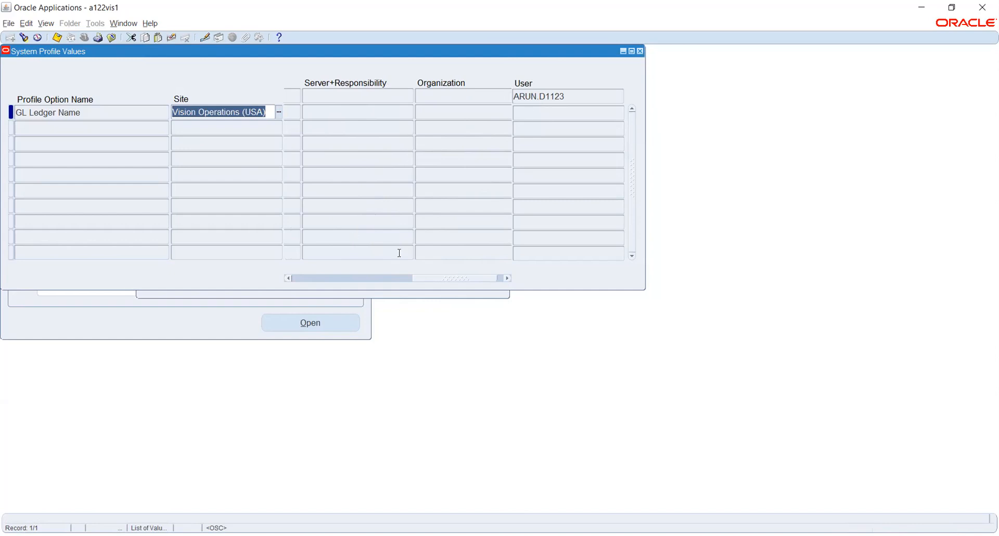
drag(442, 279, 332, 282)
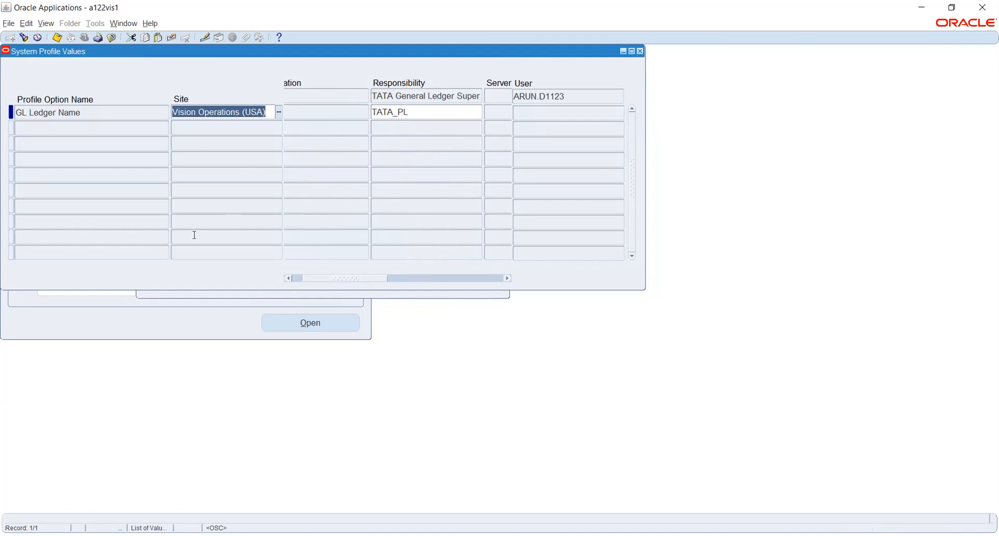
- Return to the profile search, look up options matching %DATA%AC% and choose GL: Data Access Set as the profile
click(282, 293)
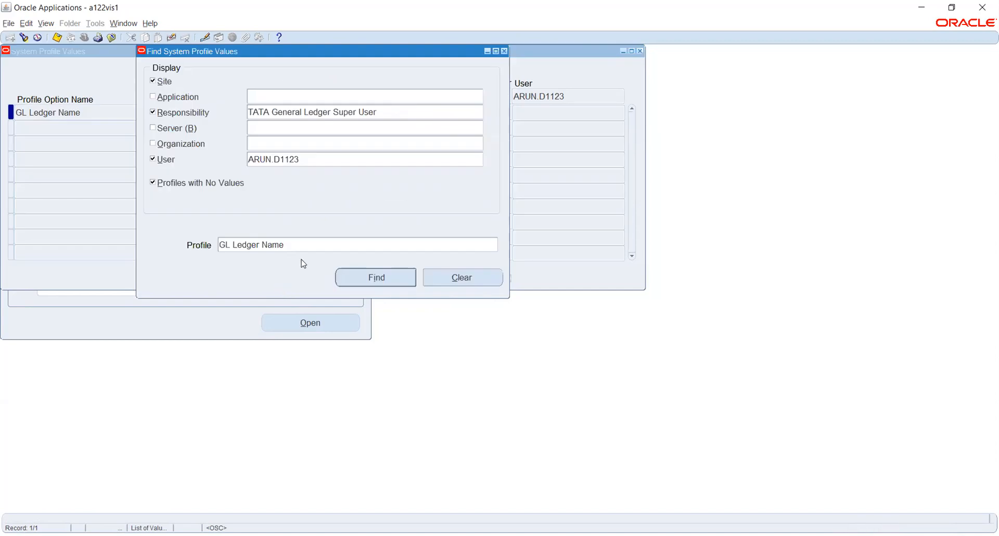
click(375, 245)
click(495, 245)
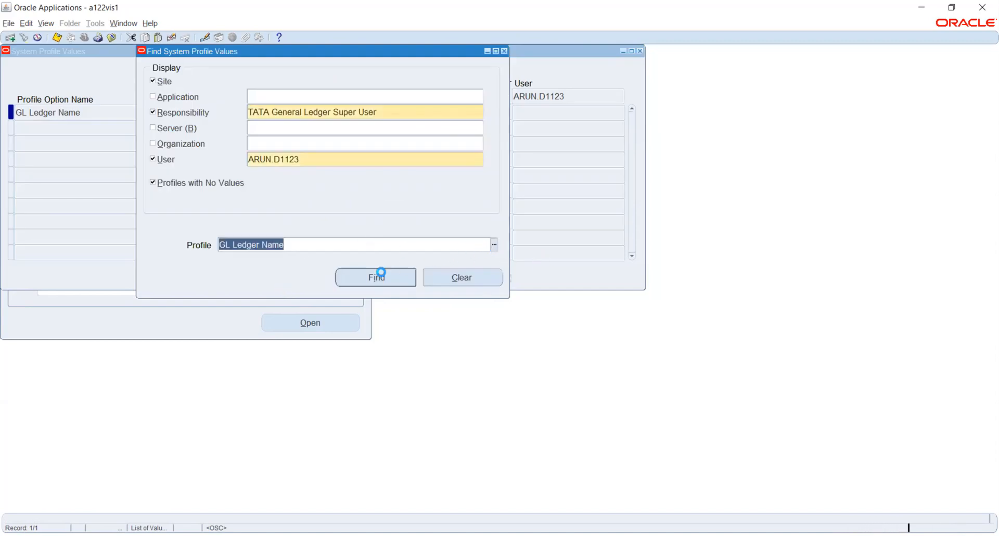
text(%DATA)
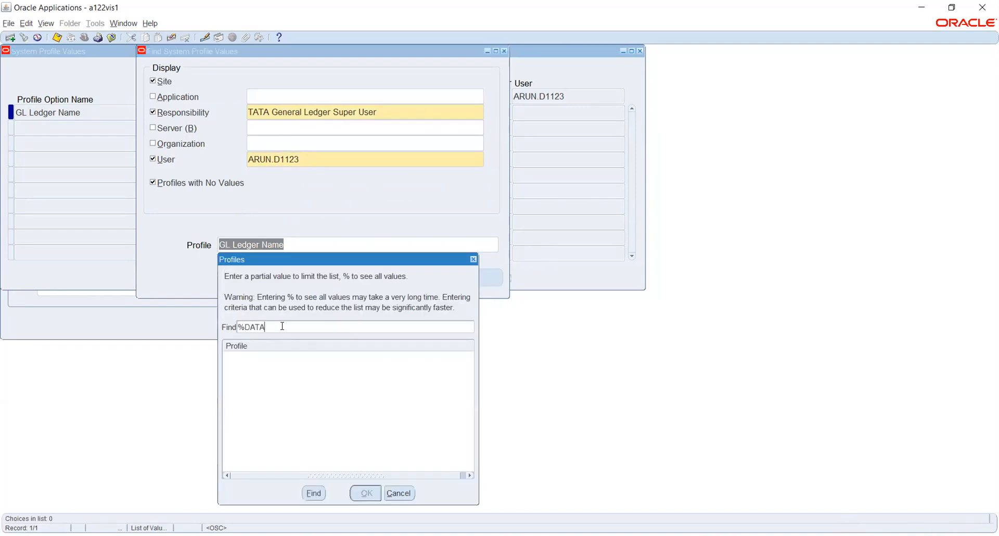
text(%AC%)
key(Return)
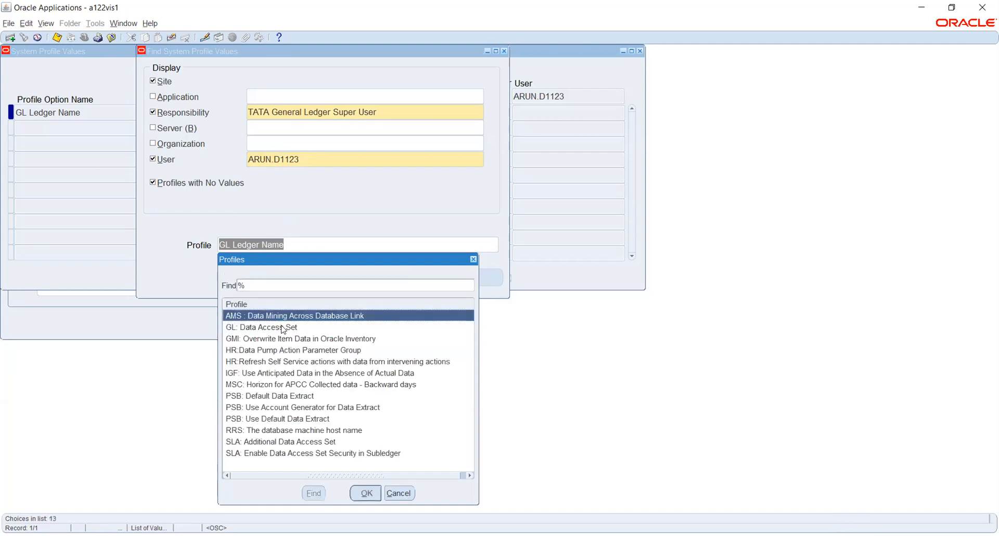
click(282, 327)
double_click(283, 328)
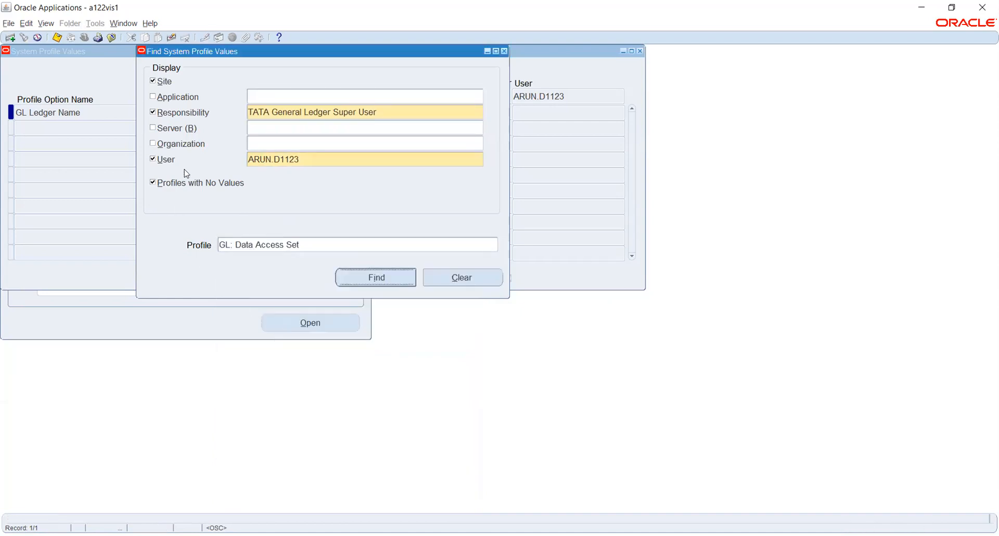
- Exclude the user level from the search, clear the user name and find the GL: Data Access Set values
click(159, 159)
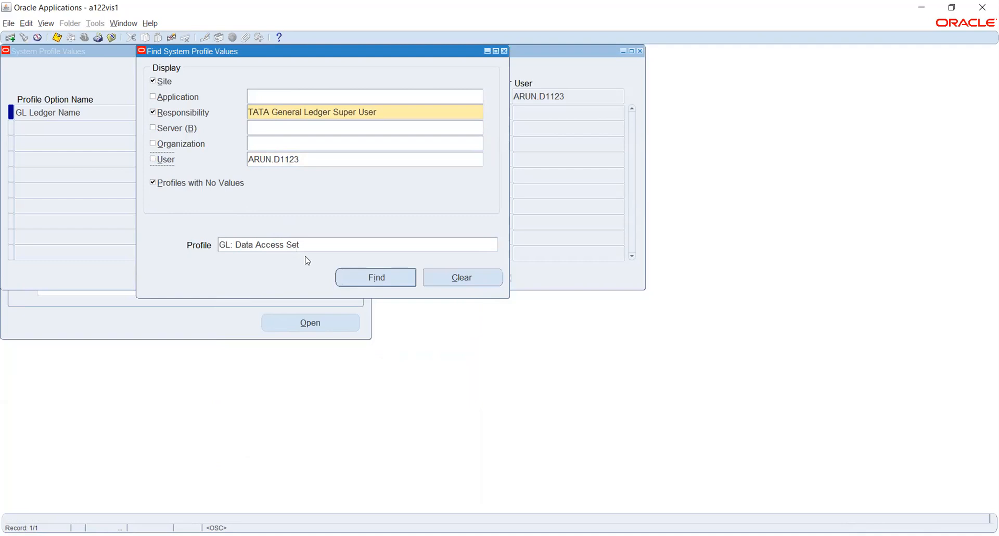
click(303, 158)
double_click(303, 158)
key(BackSpace)
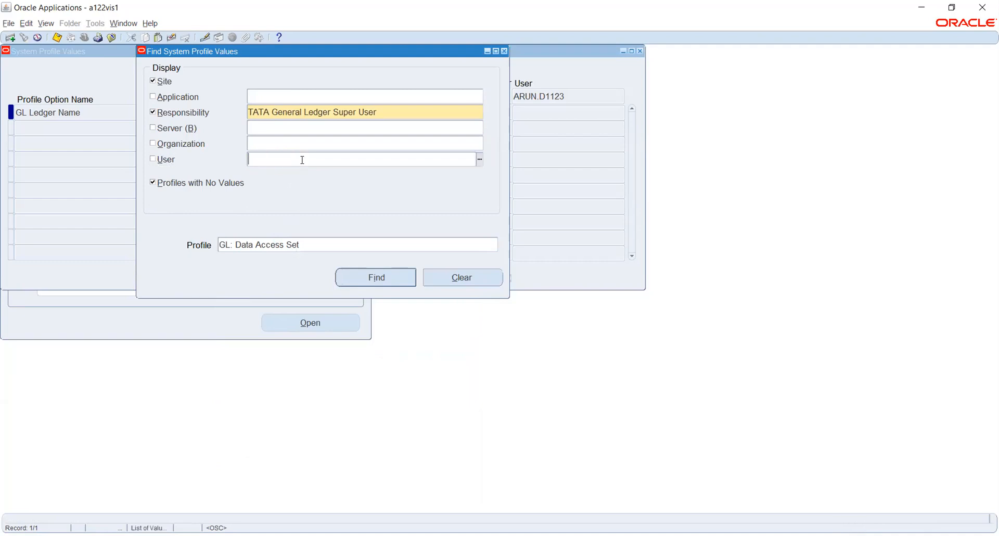
key(Tab)
click(386, 279)
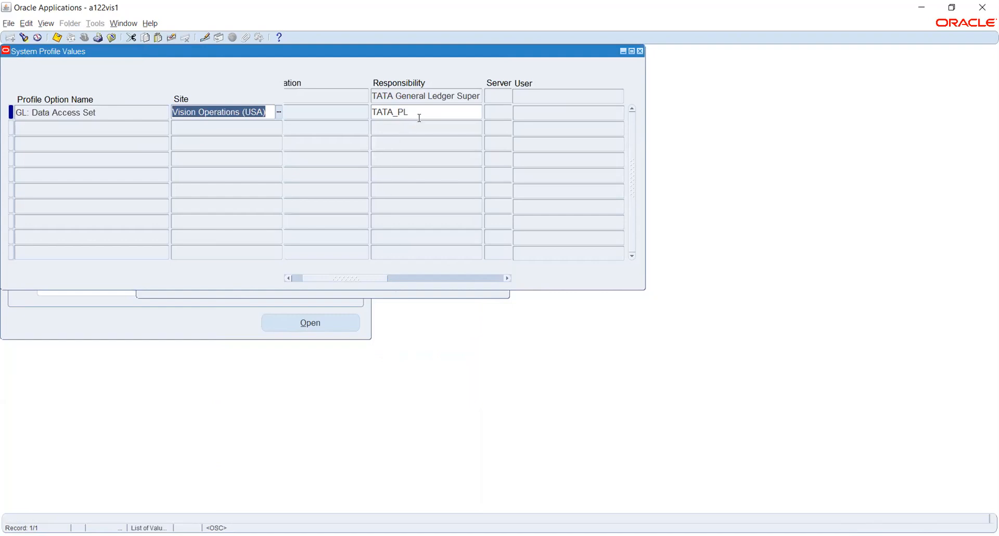
- Check the responsibility-level value of GL: Data Access Set and save the profile record
click(430, 113)
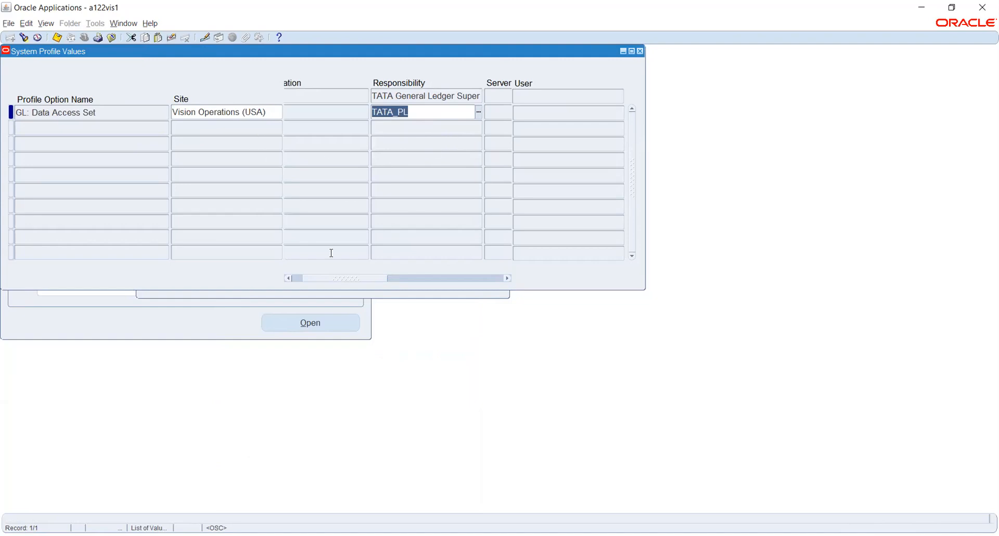
drag(341, 279, 312, 281)
key(ctrl+s)
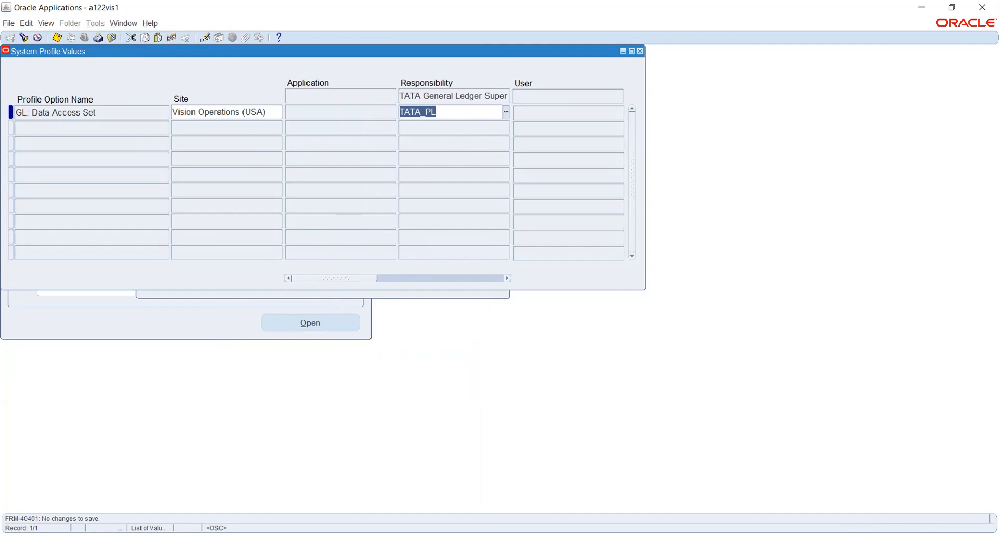
key(alt+Tab)
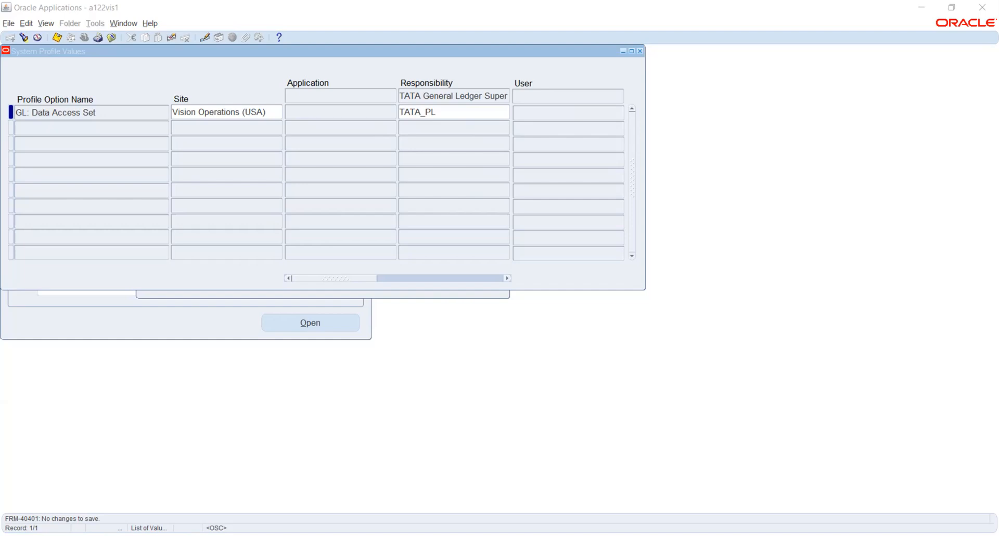
- Close the system profile values and switch to the TATA General Ledger Super User responsibility
click(640, 51)
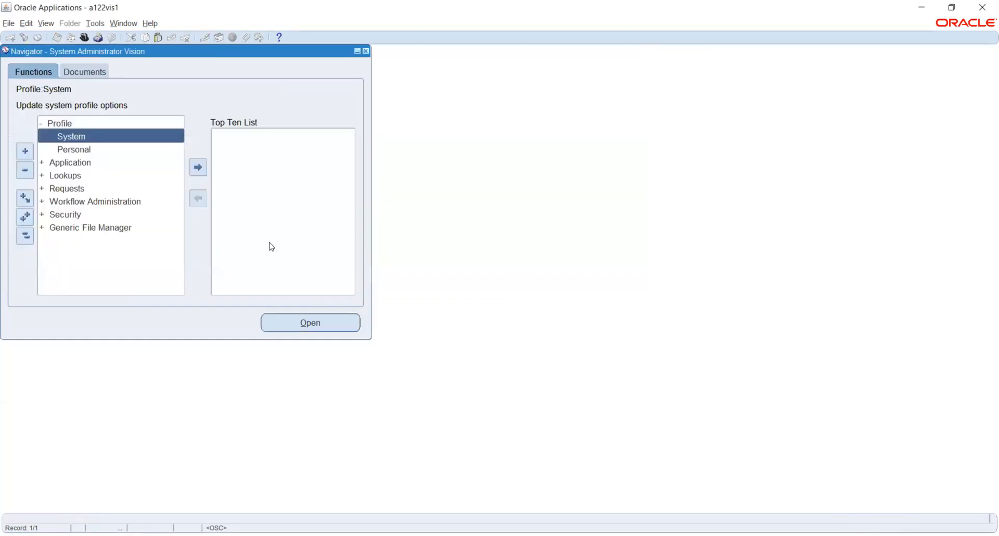
click(24, 236)
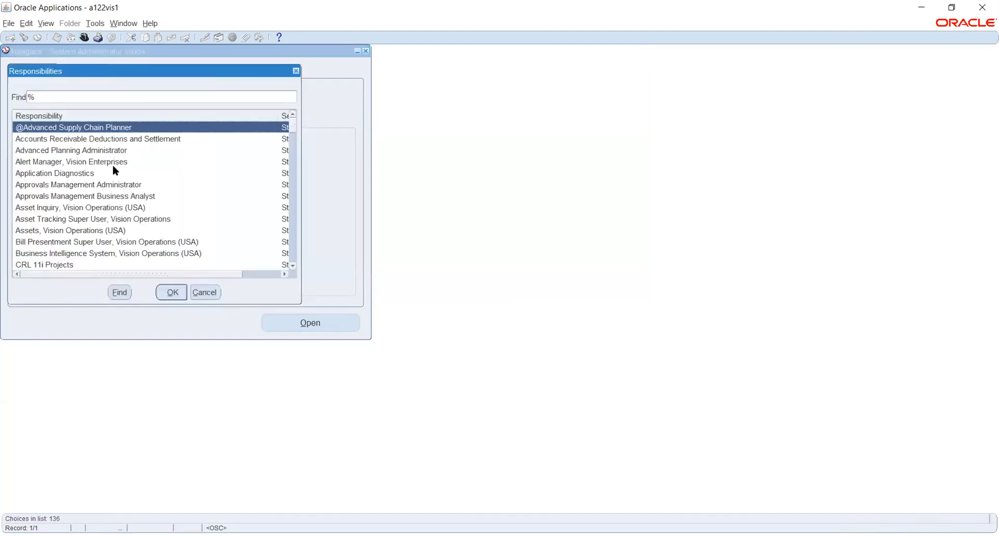
text(t)
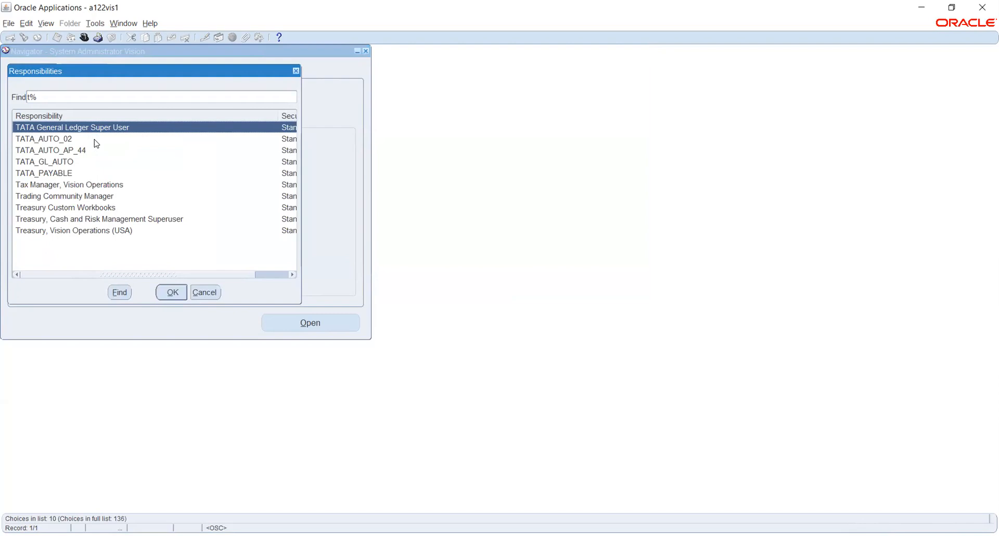
double_click(94, 130)
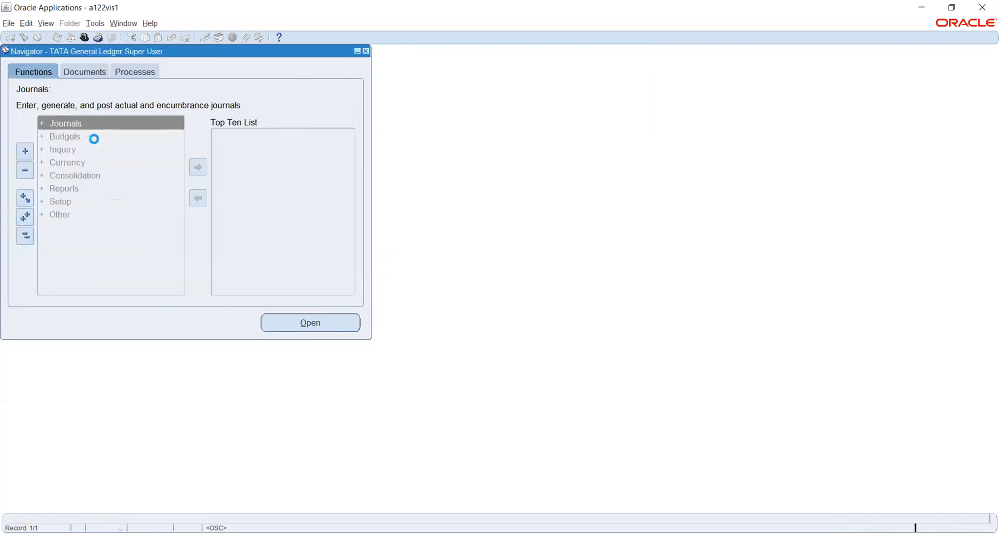
- Open journal entry, start a new journal to check its default ledger, and close the journal forms
double_click(66, 125)
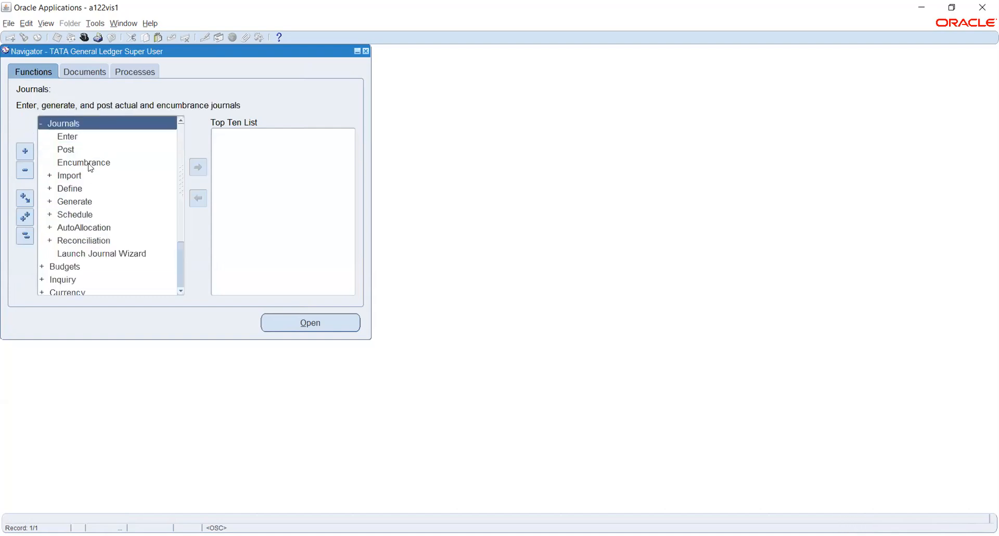
double_click(69, 137)
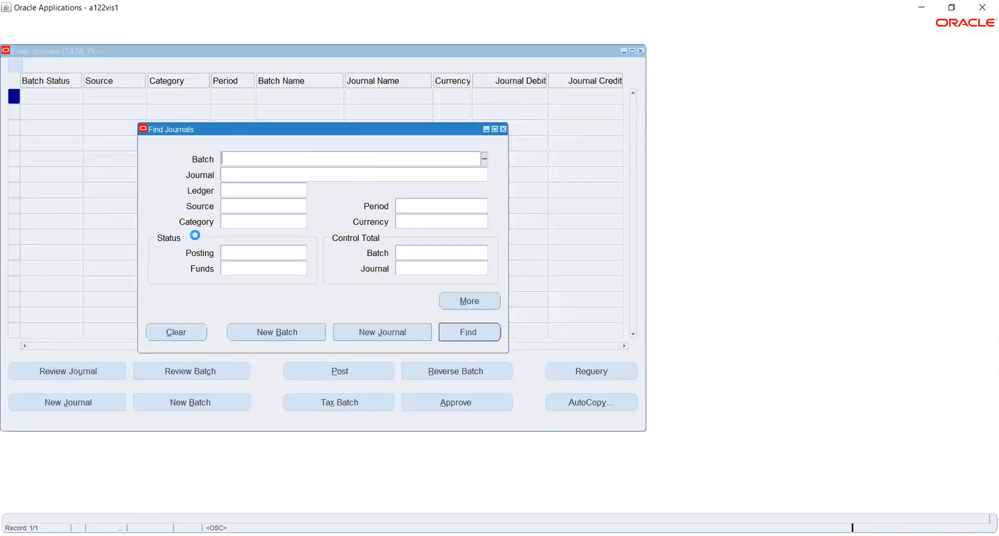
click(379, 333)
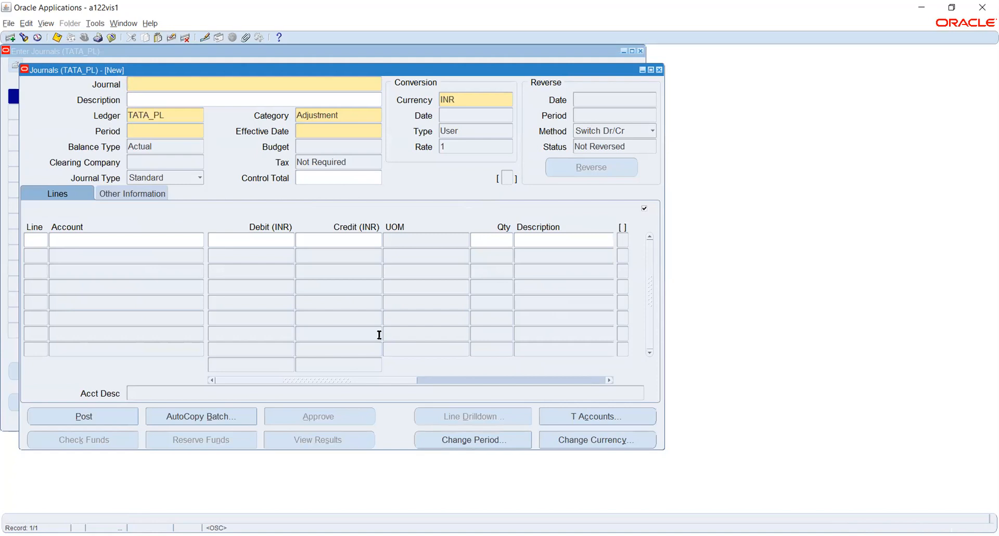
click(659, 70)
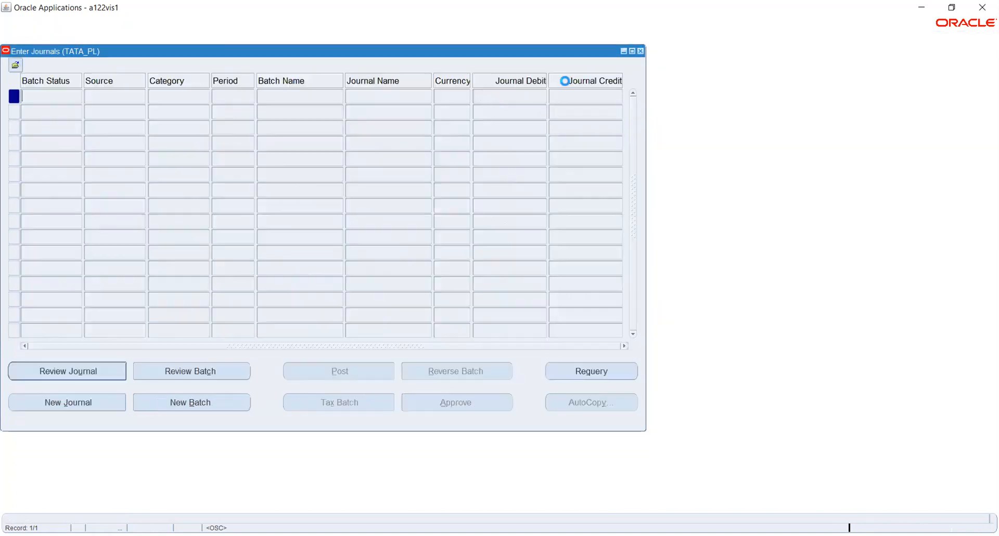
click(639, 51)
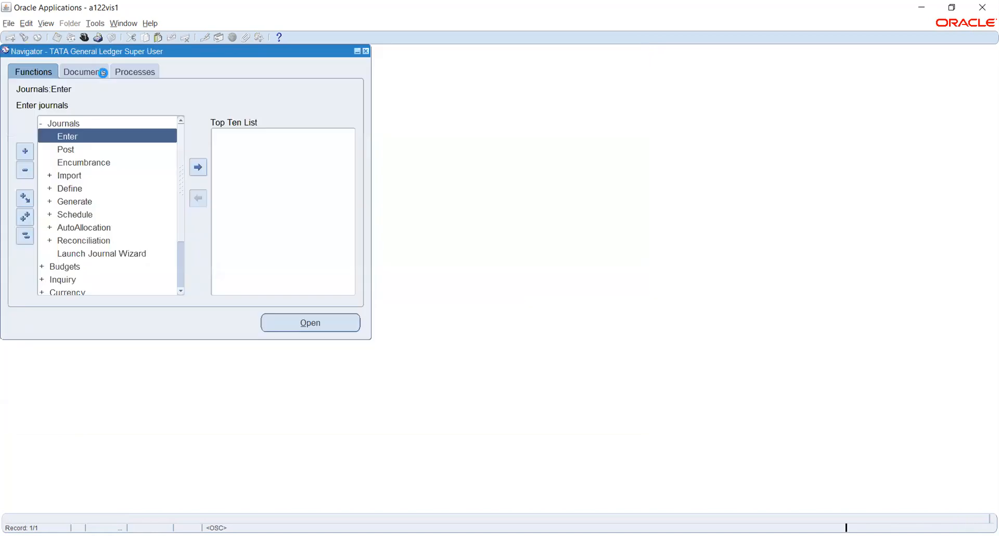
- Switch to the System Administrator Vision responsibility and return to TATA General Ledger Super User
click(83, 40)
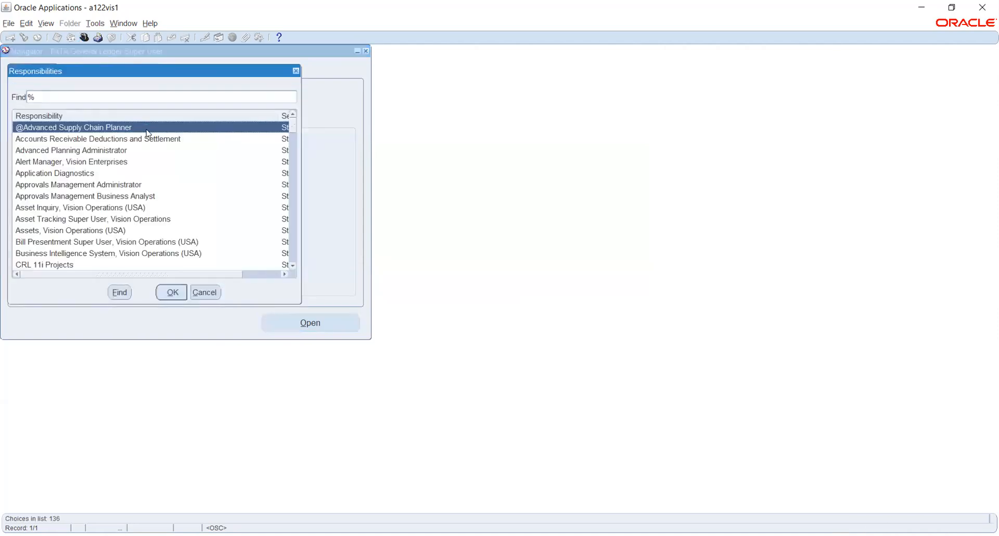
text(sys)
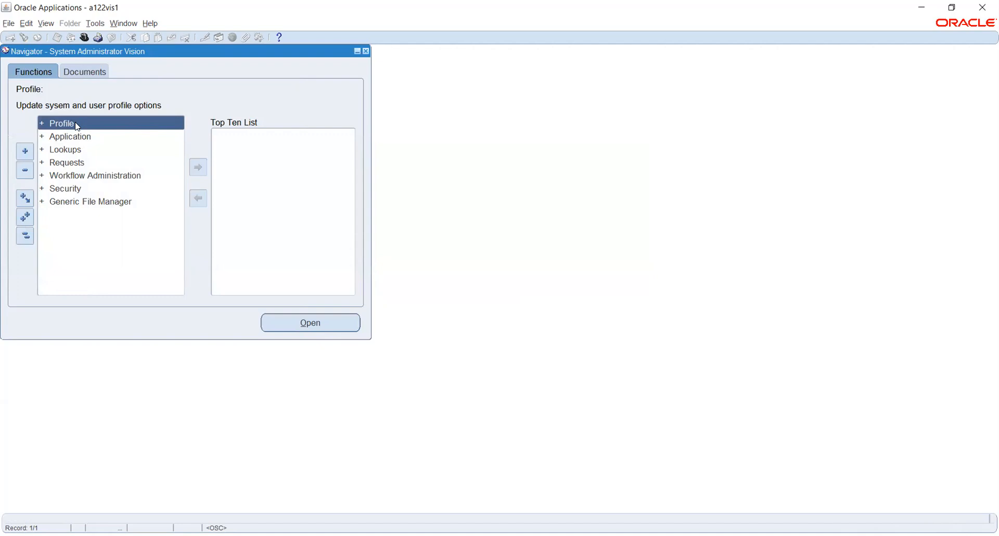
click(83, 38)
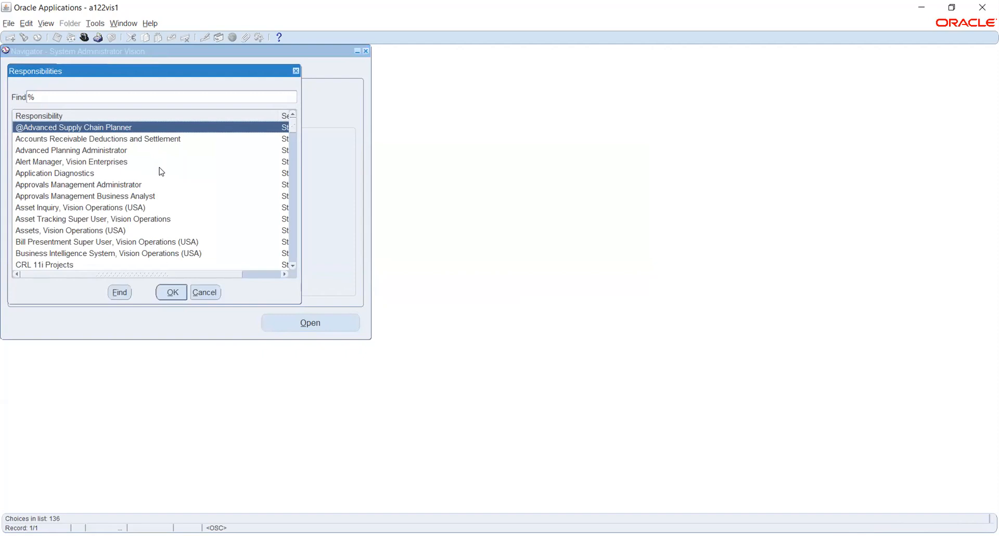
text(t)
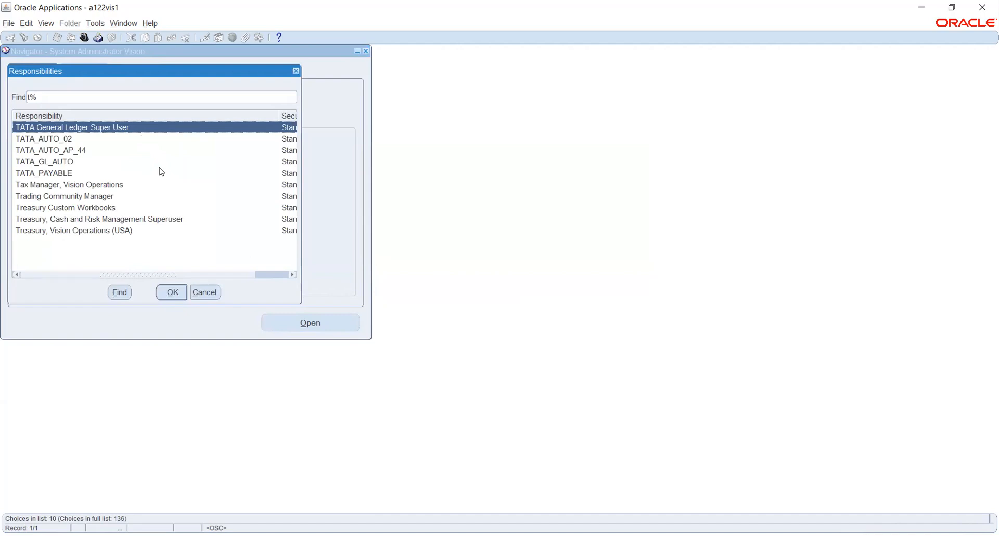
key(Return)
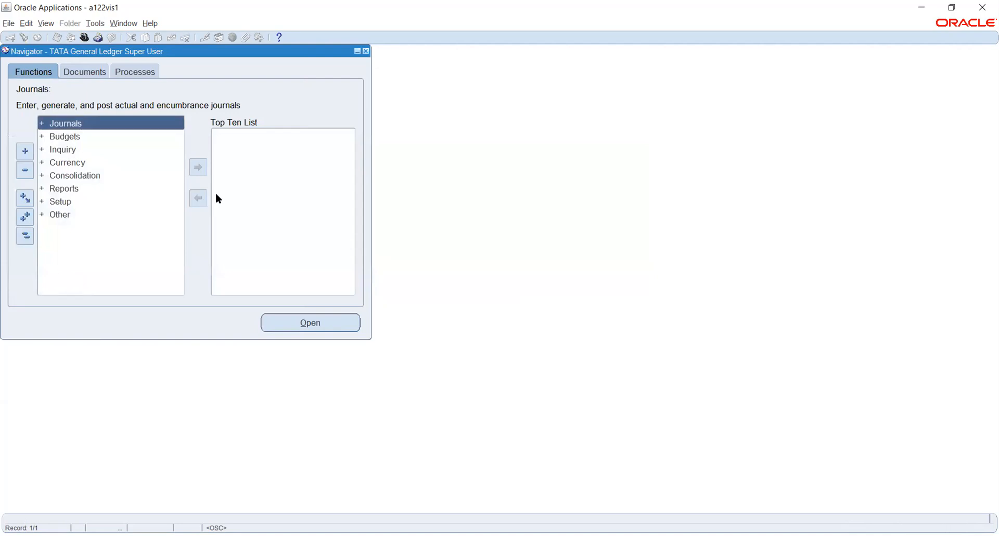
- Start a new journal again, try its ledger and period fields, and close the journal forms without saving
double_click(56, 127)
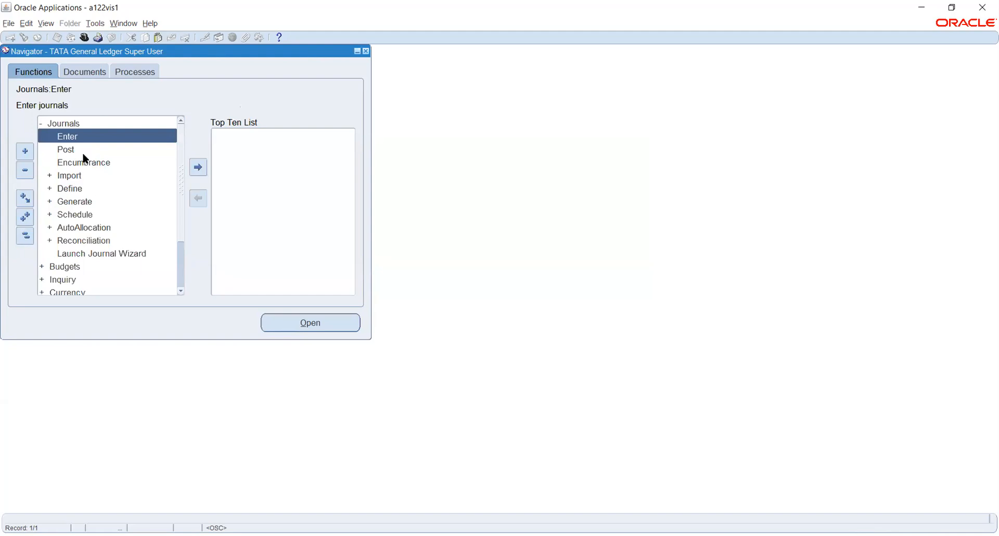
double_click(67, 137)
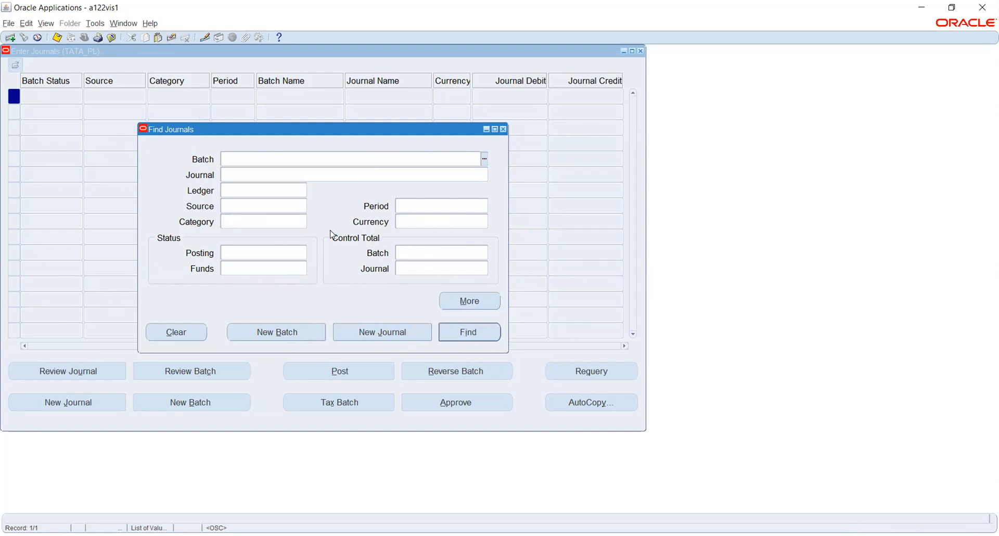
click(349, 332)
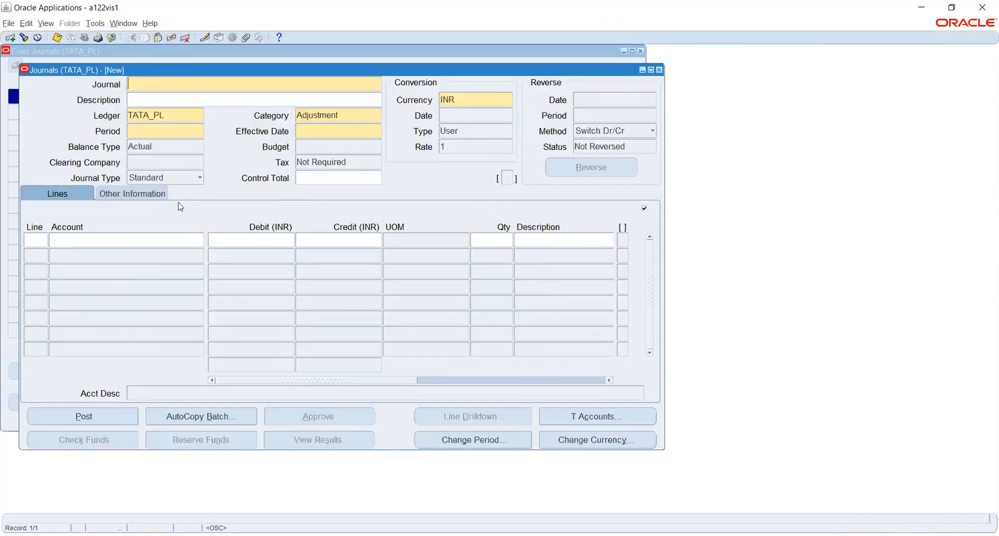
click(179, 112)
click(199, 117)
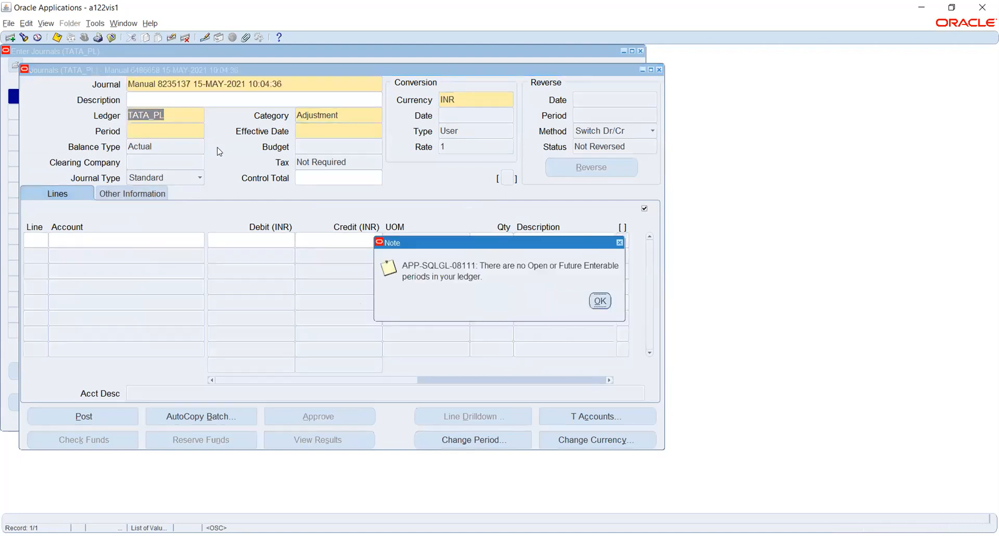
click(594, 303)
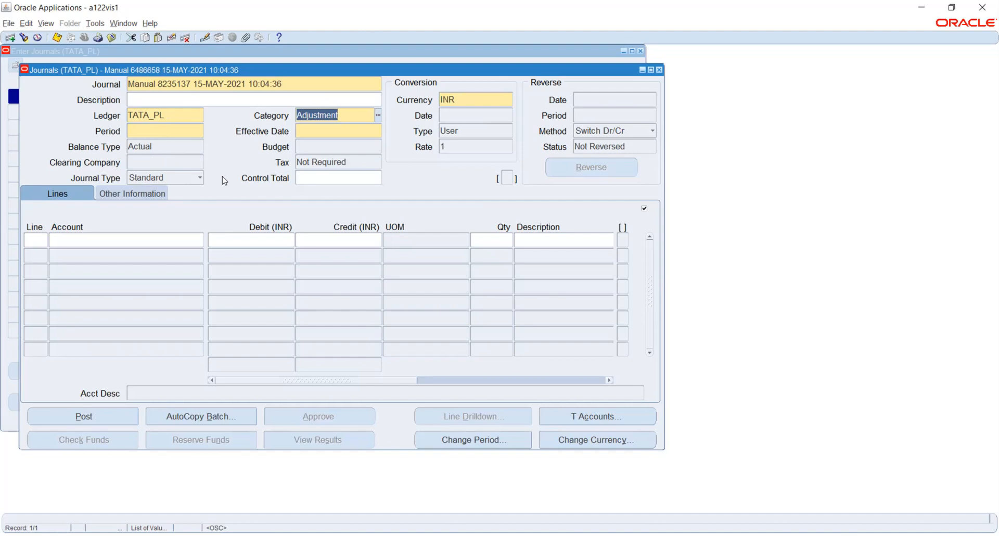
click(150, 130)
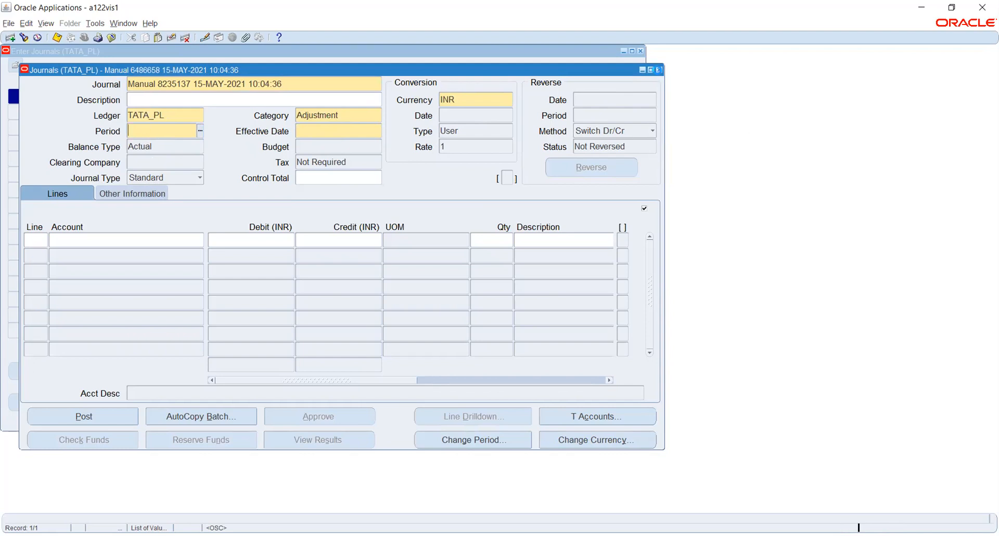
click(659, 70)
click(640, 51)
click(530, 308)
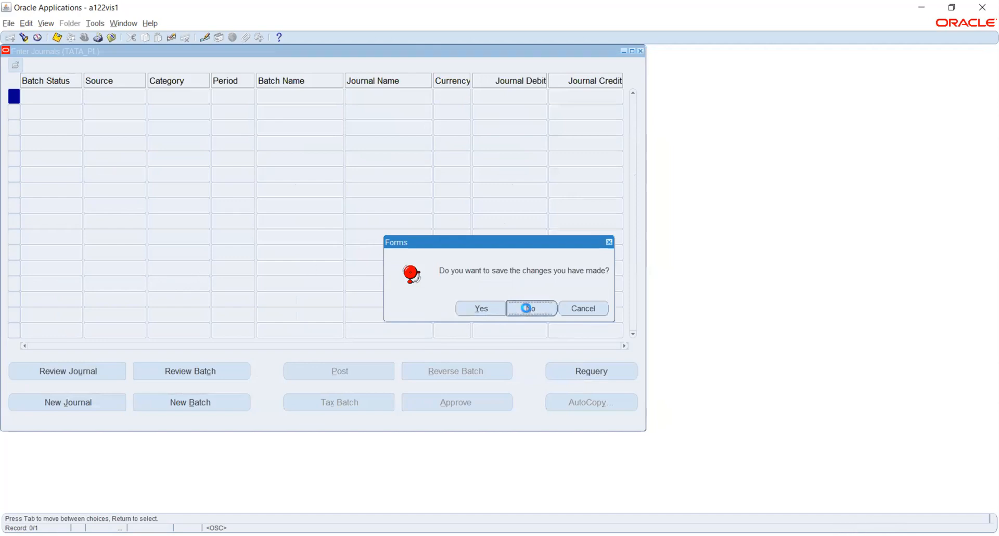
- Open the Open/Close function for accounting periods under Setup
click(25, 236)
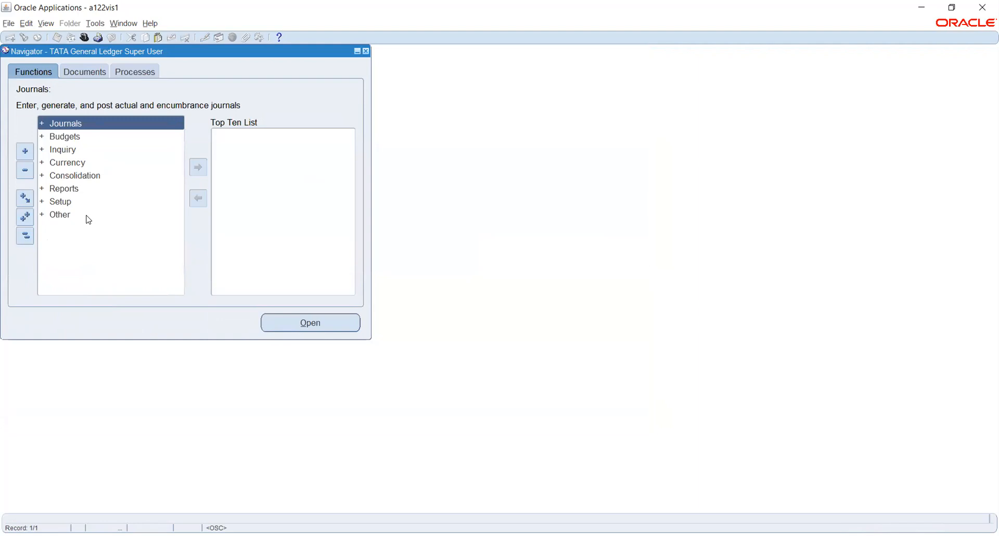
double_click(64, 201)
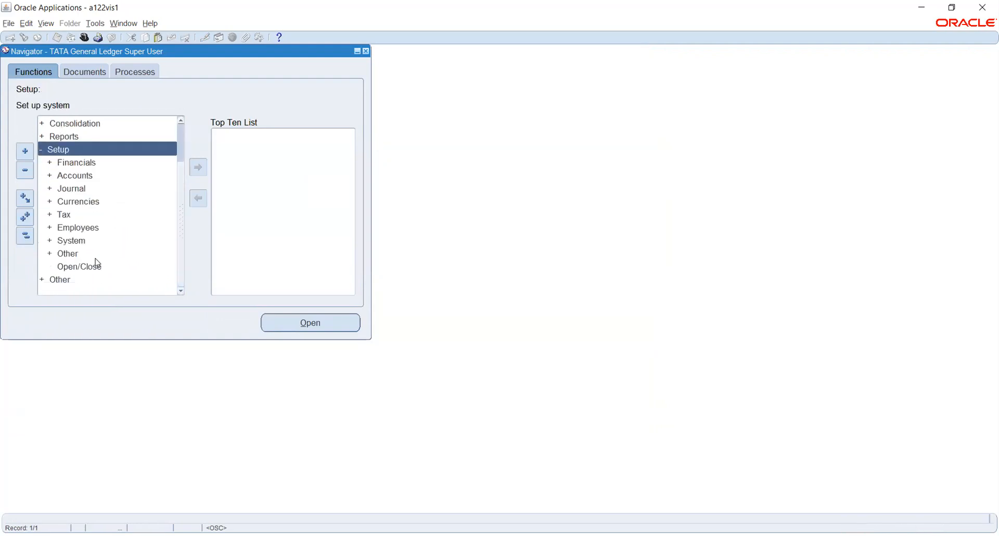
double_click(72, 266)
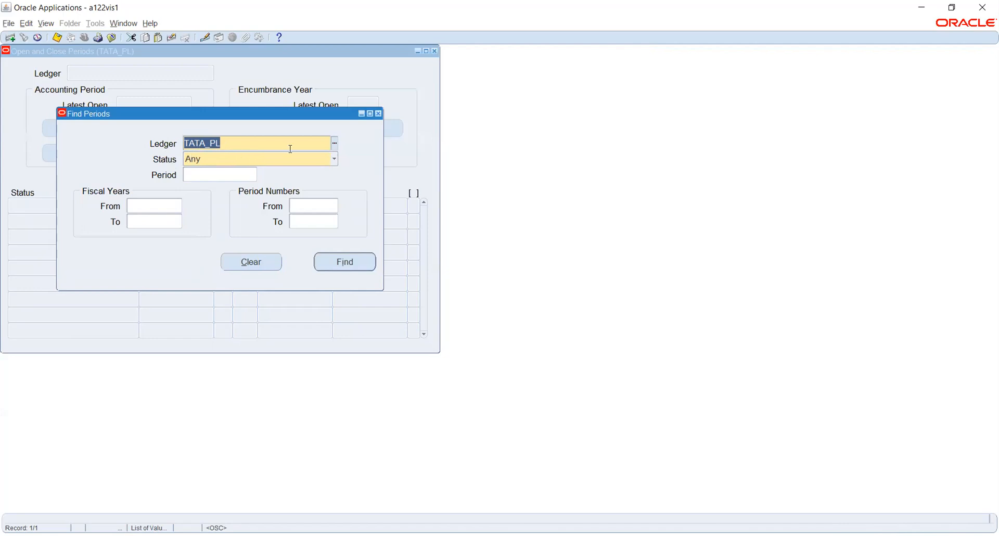
- Examine the available period statuses for the TATA_PL ledger, leaving the status at Any
click(334, 142)
click(226, 159)
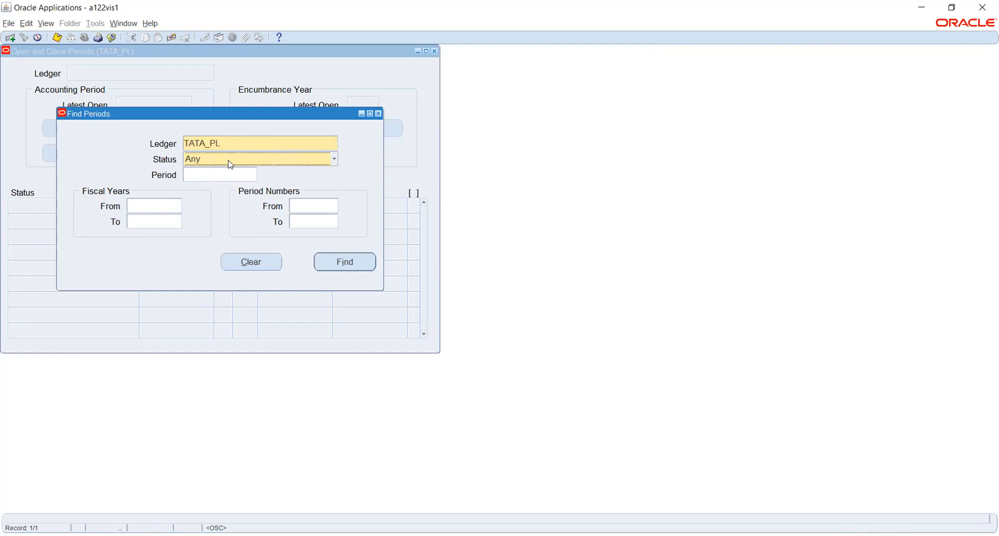
click(231, 160)
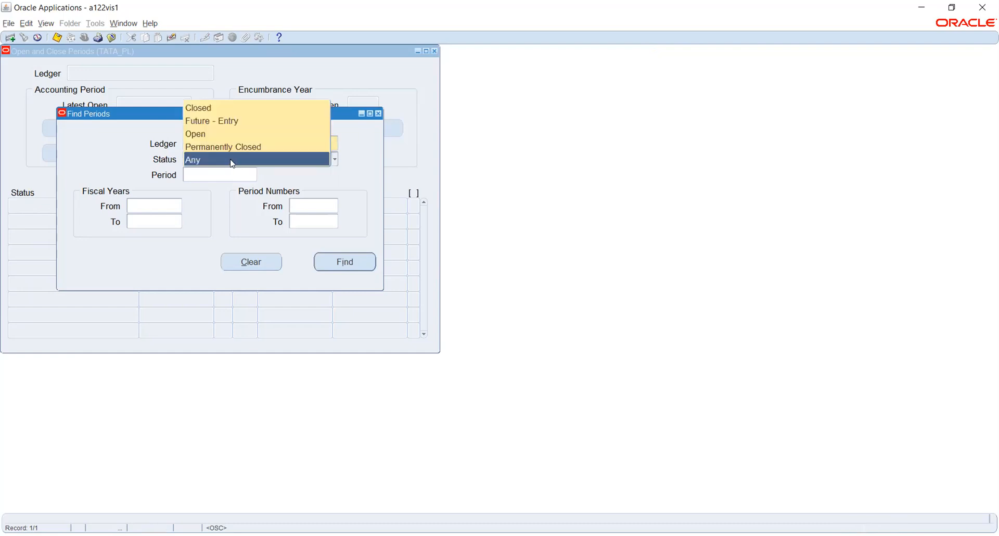
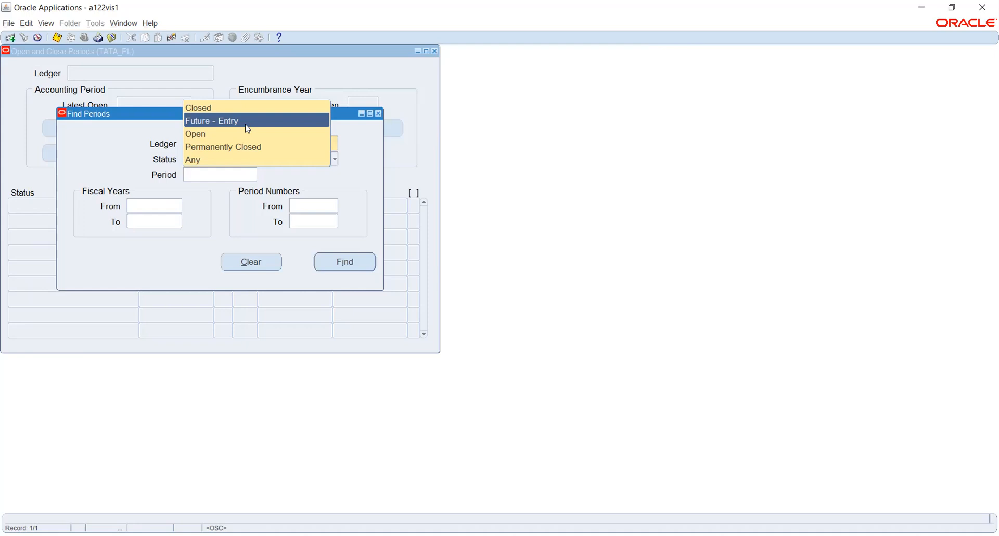
click(124, 141)
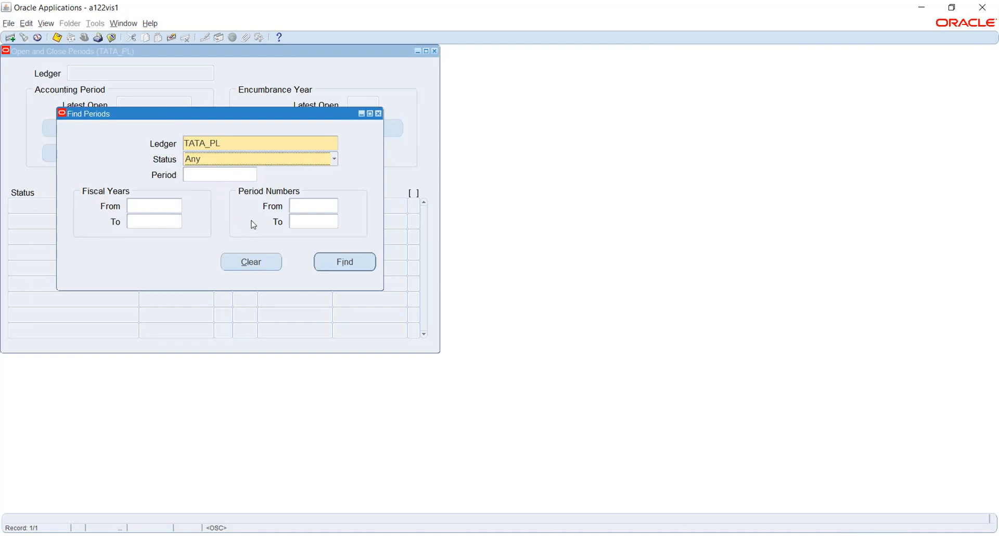
- Find the periods of the TATA_PL ledger and submit the opening of its first period, Apr-21
click(336, 263)
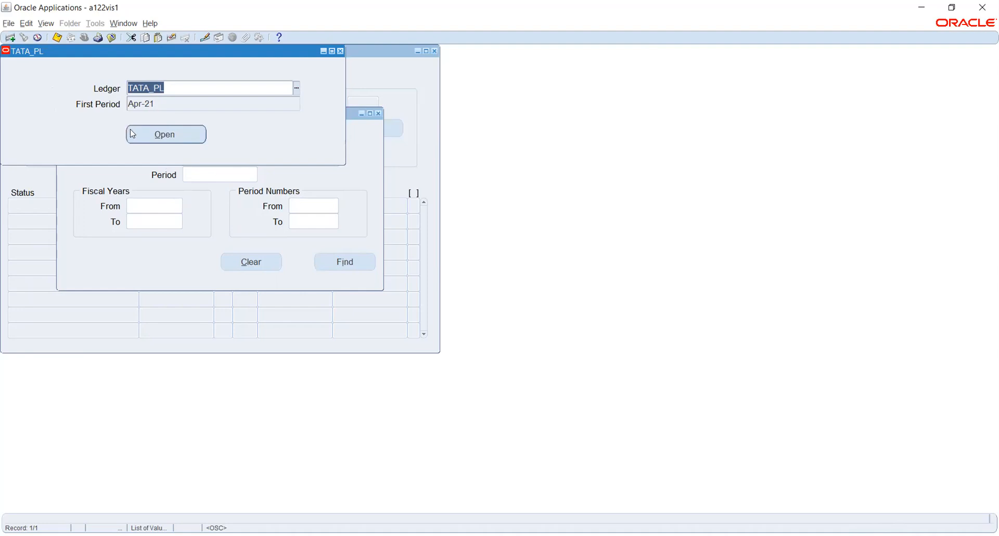
click(146, 138)
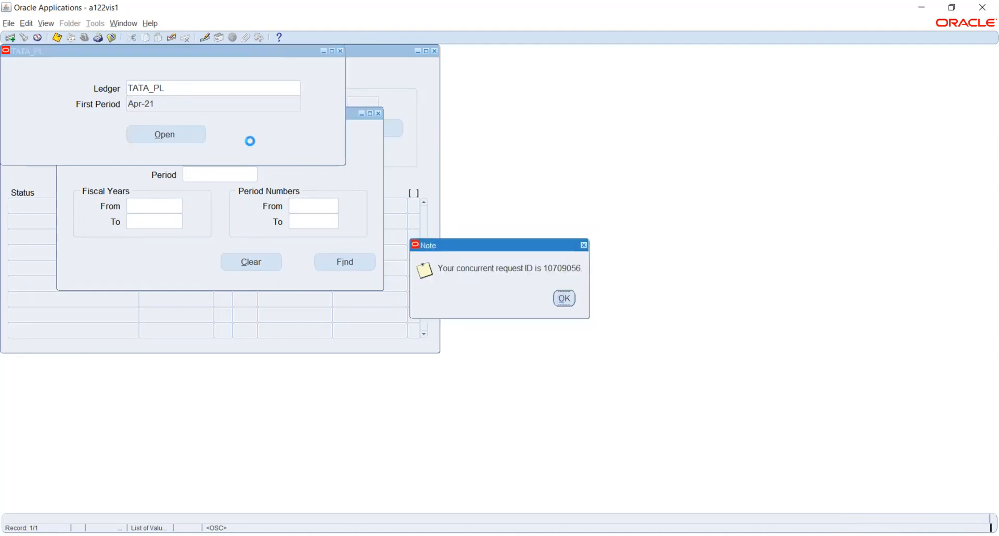
click(564, 299)
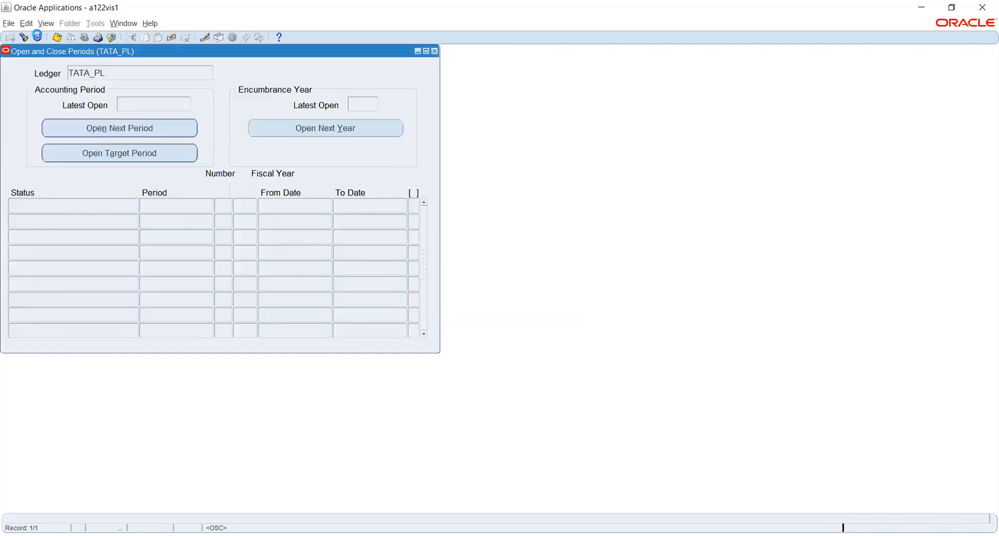
- List the concurrent requests and refresh them repeatedly to follow the phase and status of the Open Period request
click(46, 25)
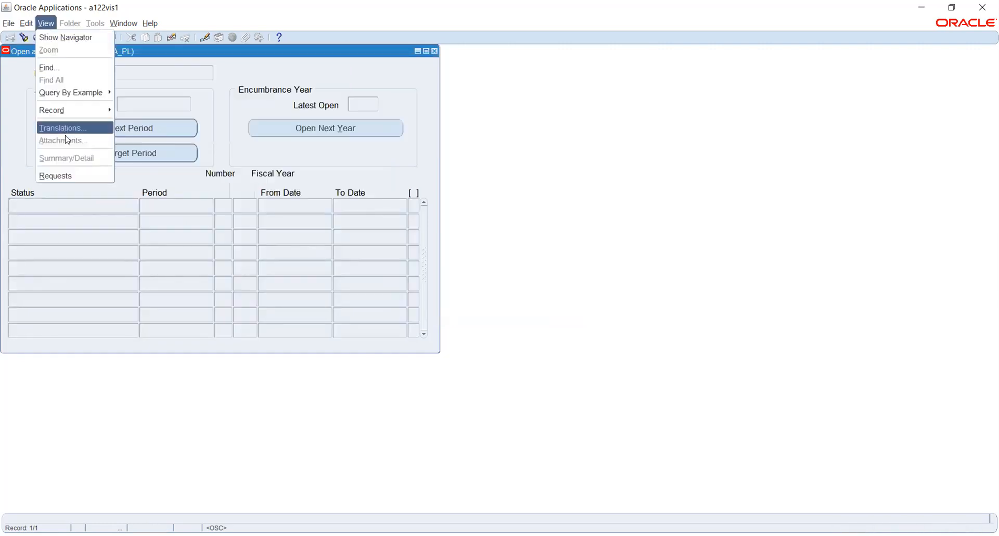
click(61, 176)
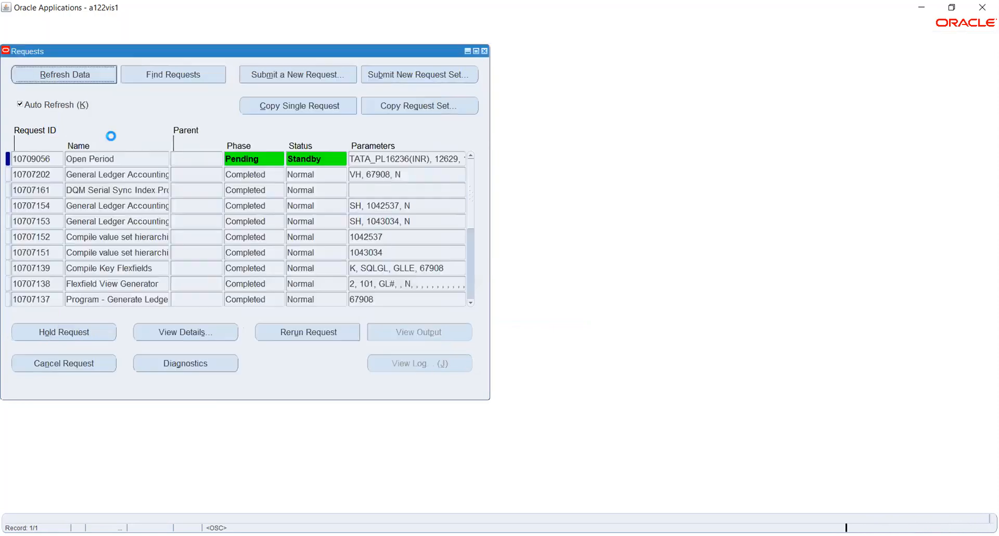
click(71, 76)
click(72, 76)
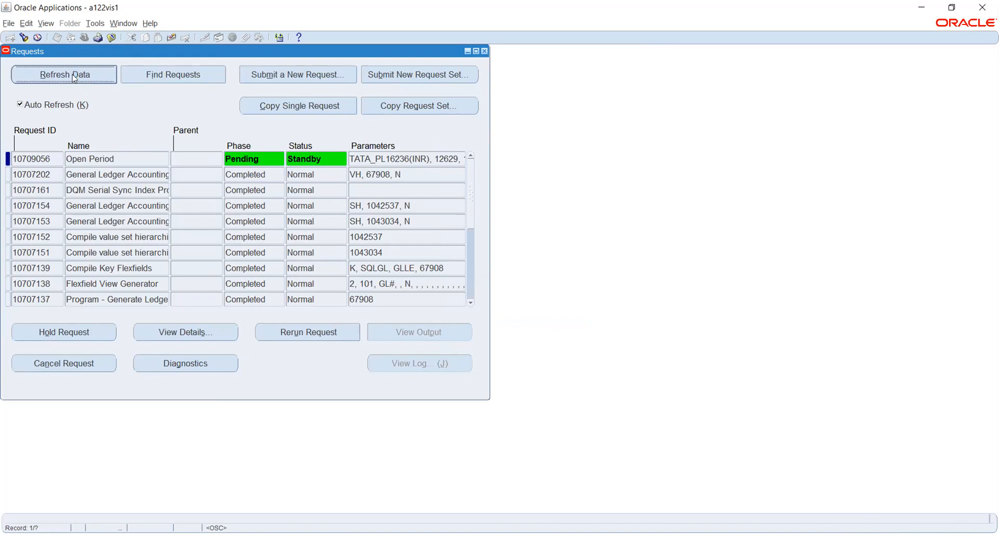
click(74, 79)
click(72, 75)
click(73, 75)
click(72, 75)
click(73, 75)
click(72, 74)
click(73, 74)
click(73, 76)
- Reopen the request search, examine the Specific Requests criteria and the new request form, and return to All My Requests
click(45, 24)
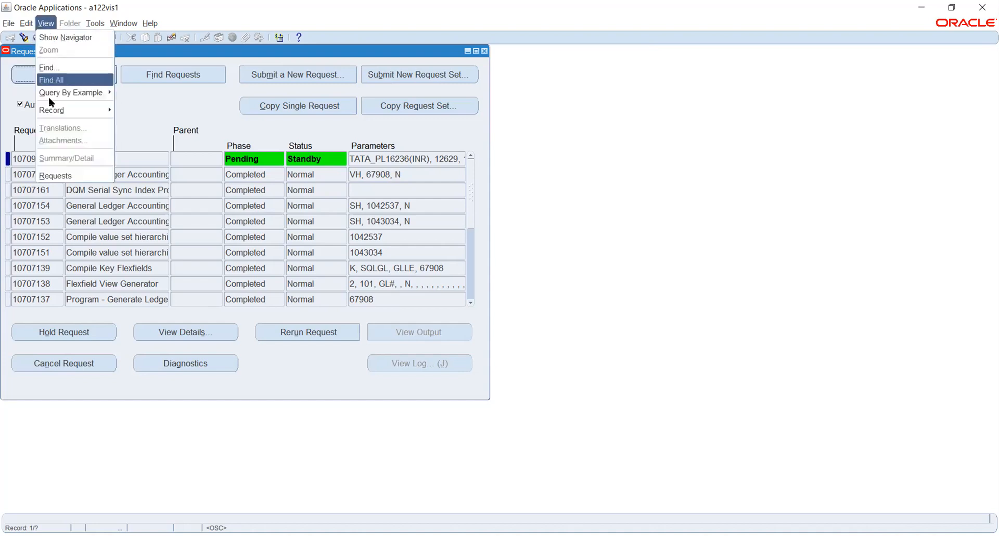
click(55, 174)
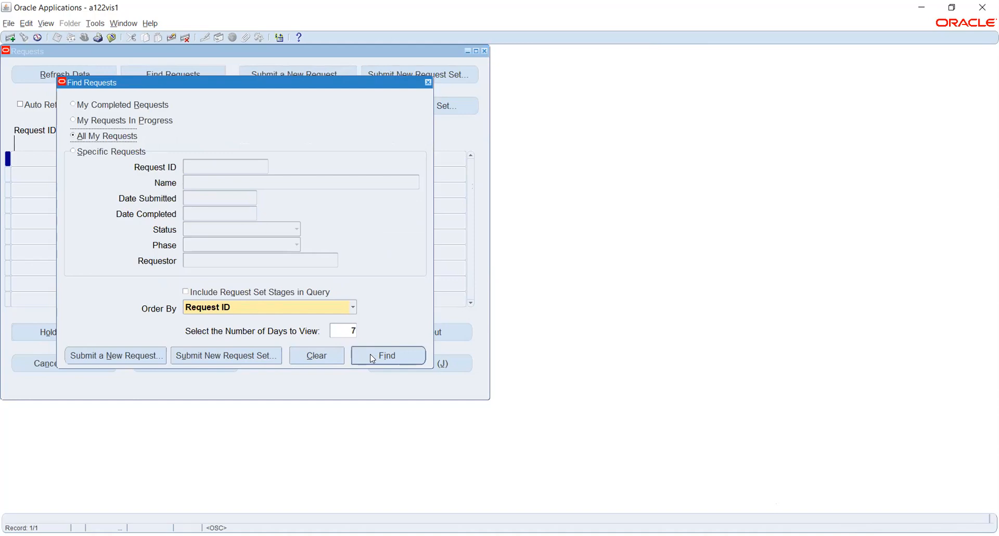
click(85, 154)
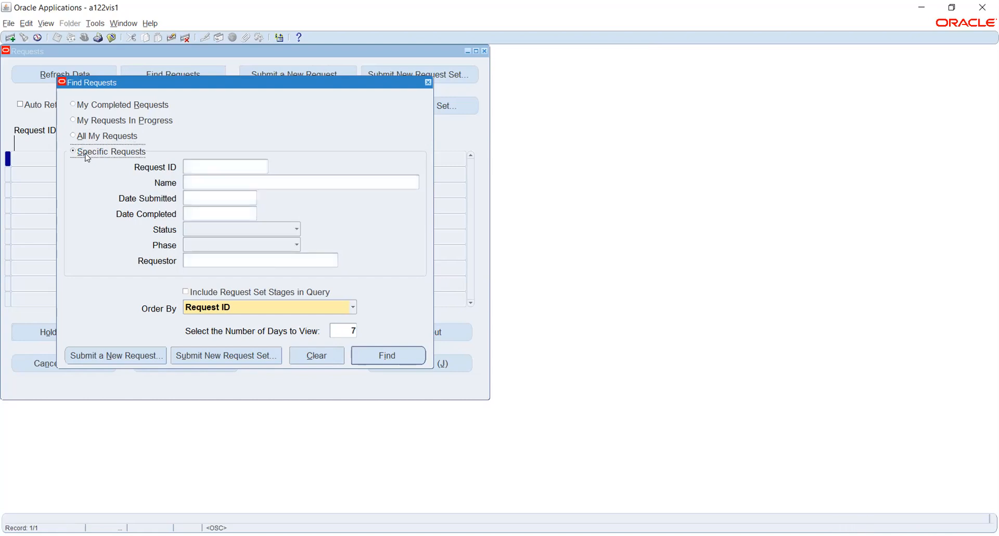
click(203, 183)
click(200, 167)
click(82, 136)
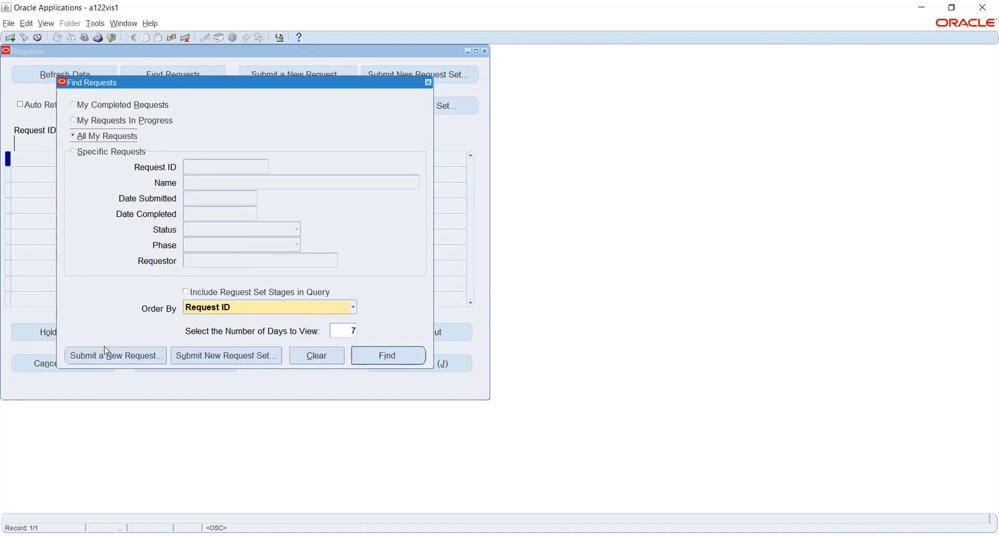
click(98, 358)
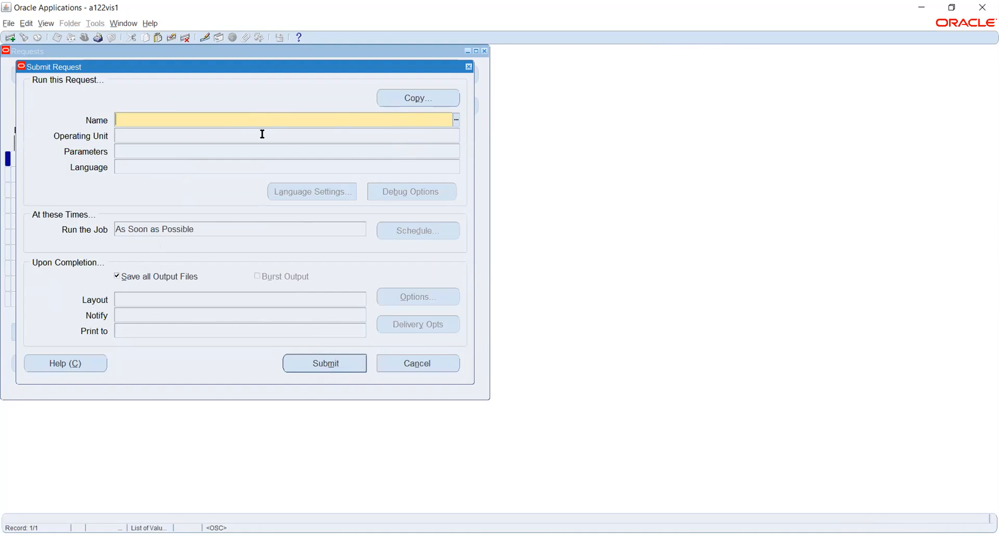
click(417, 363)
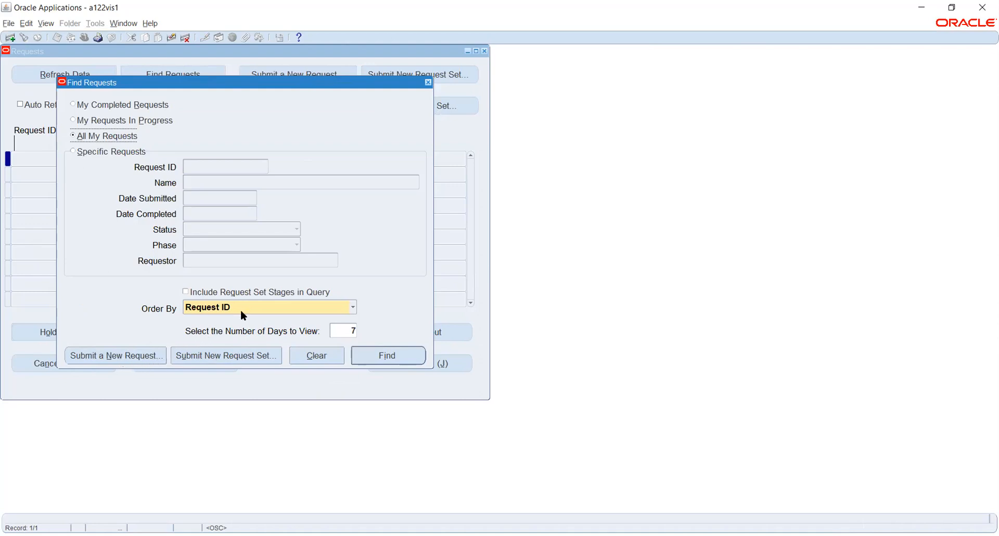
- Find all own requests, refresh the list, and check the phase and status of the Open Period request
click(399, 358)
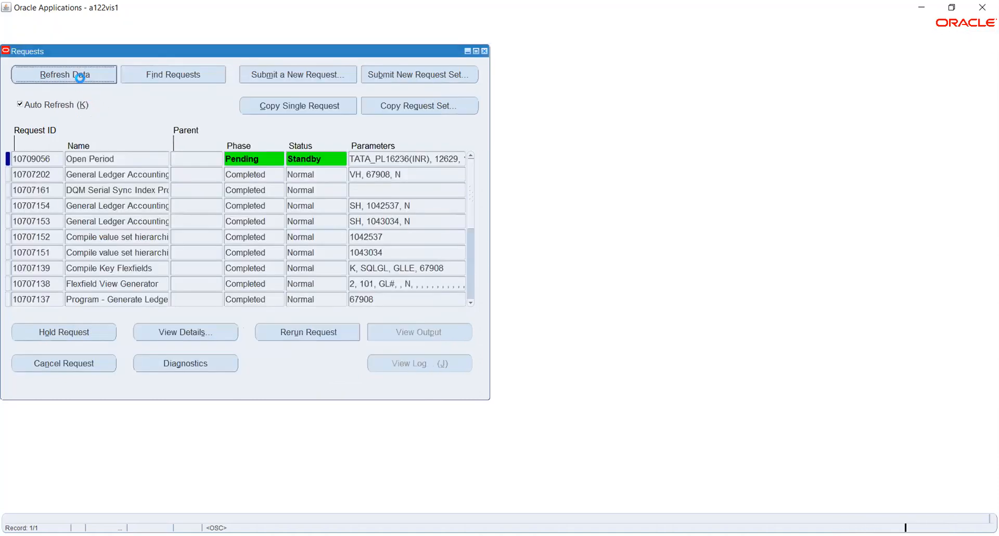
click(82, 78)
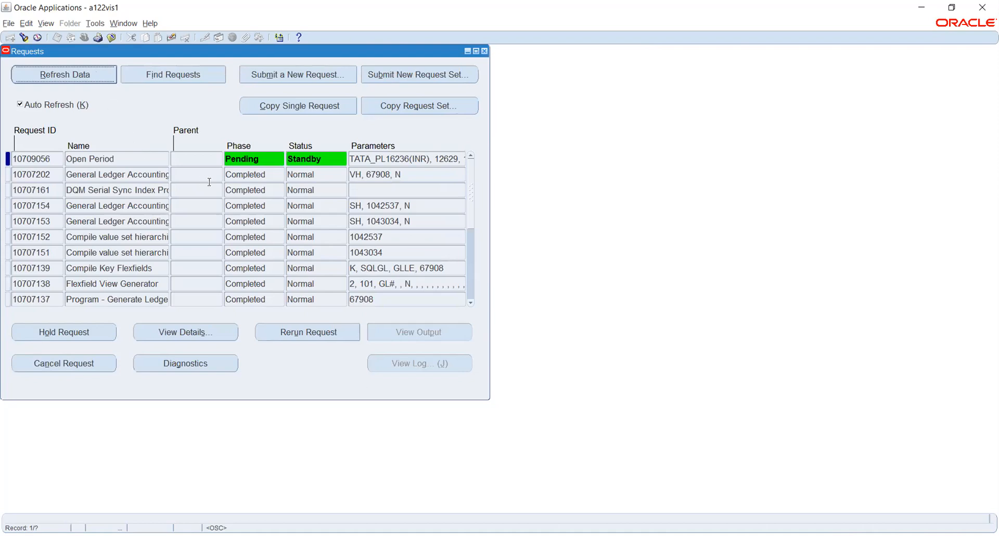
click(264, 158)
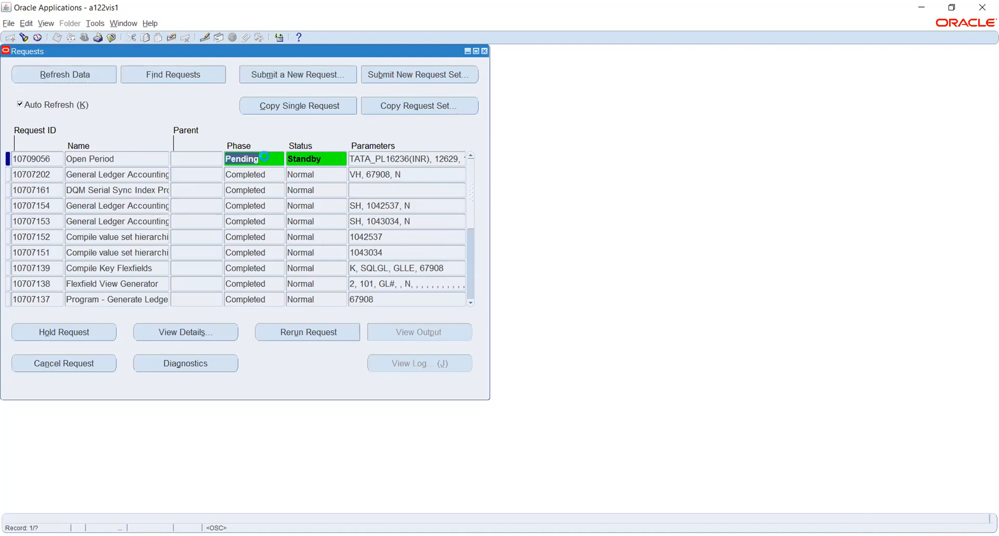
click(322, 160)
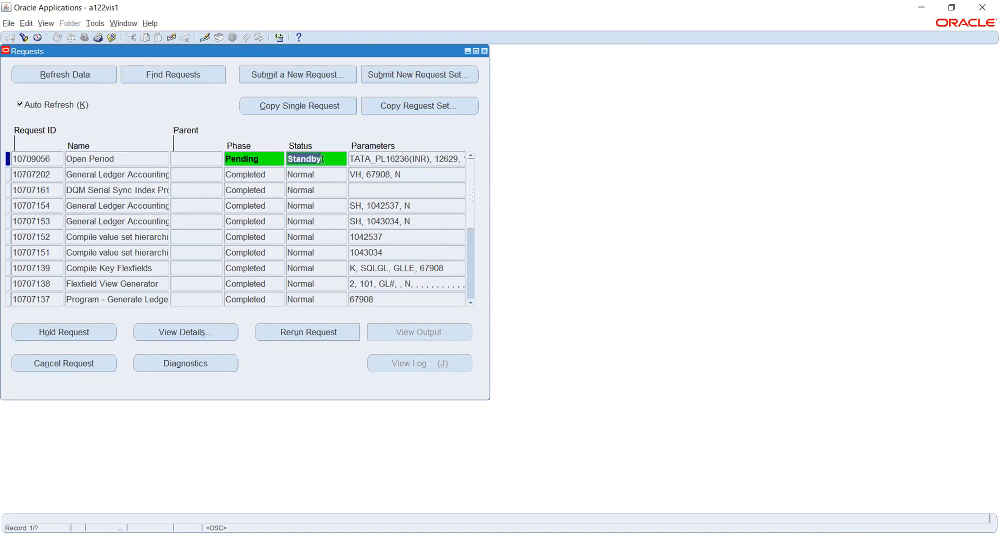
click(266, 156)
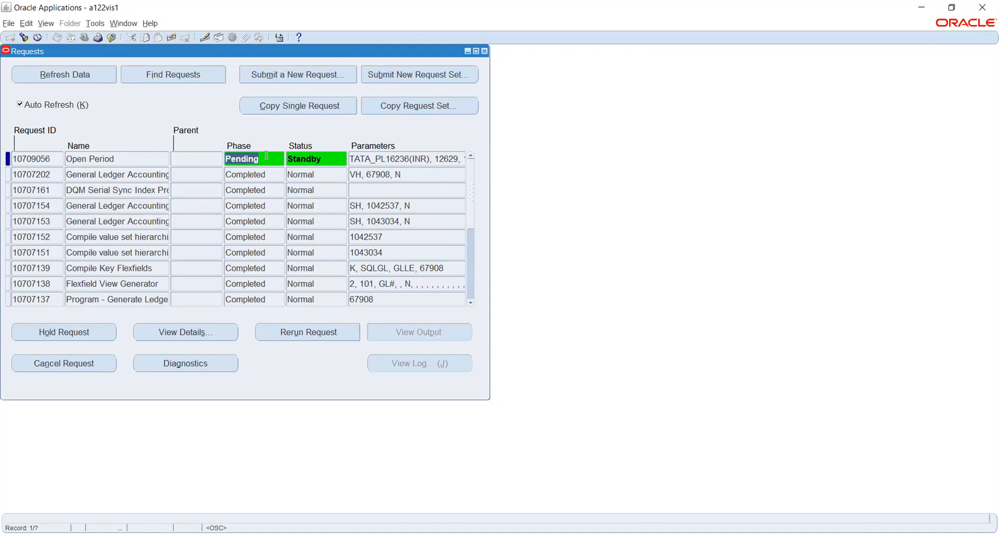
- View the details of the Open Period request, check its phase, and close the details
click(194, 332)
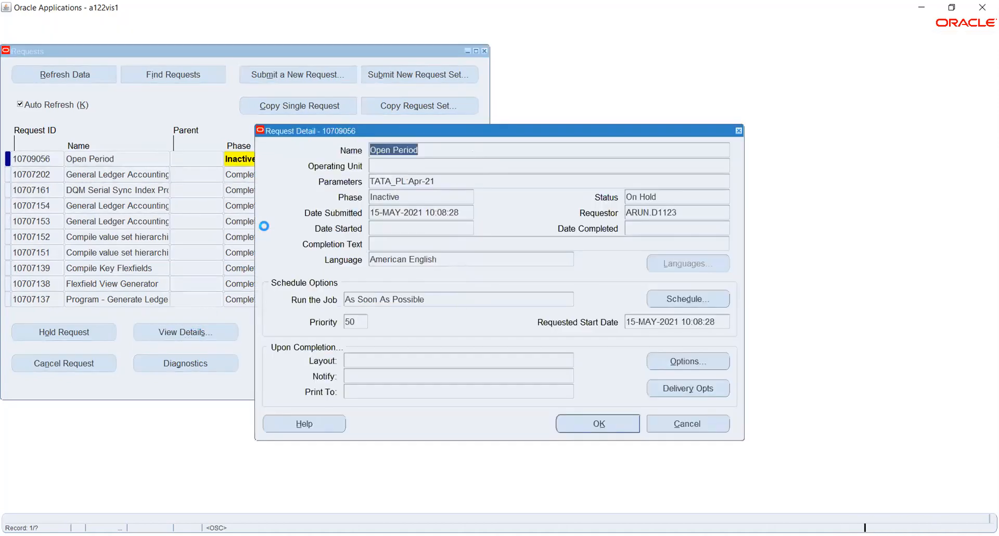
click(404, 198)
double_click(403, 198)
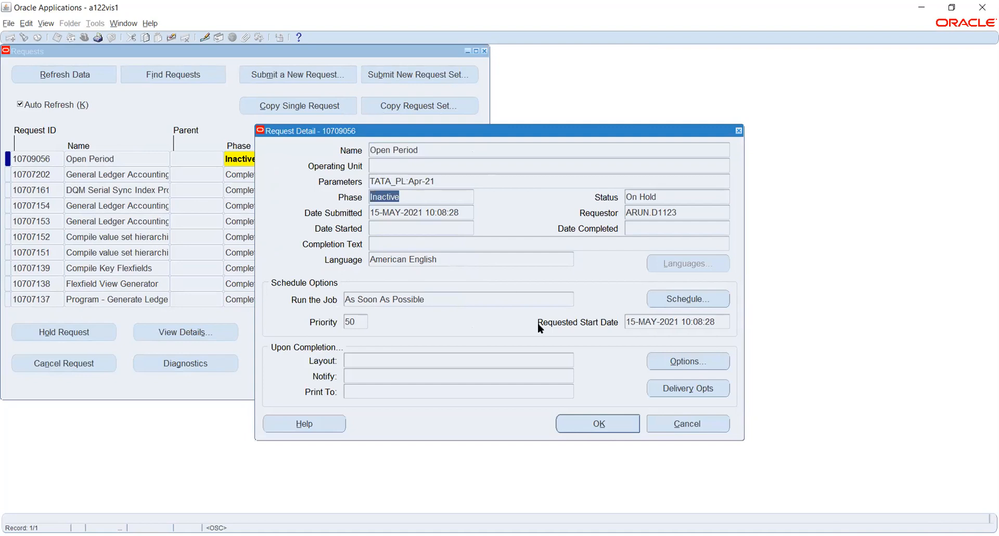
click(615, 421)
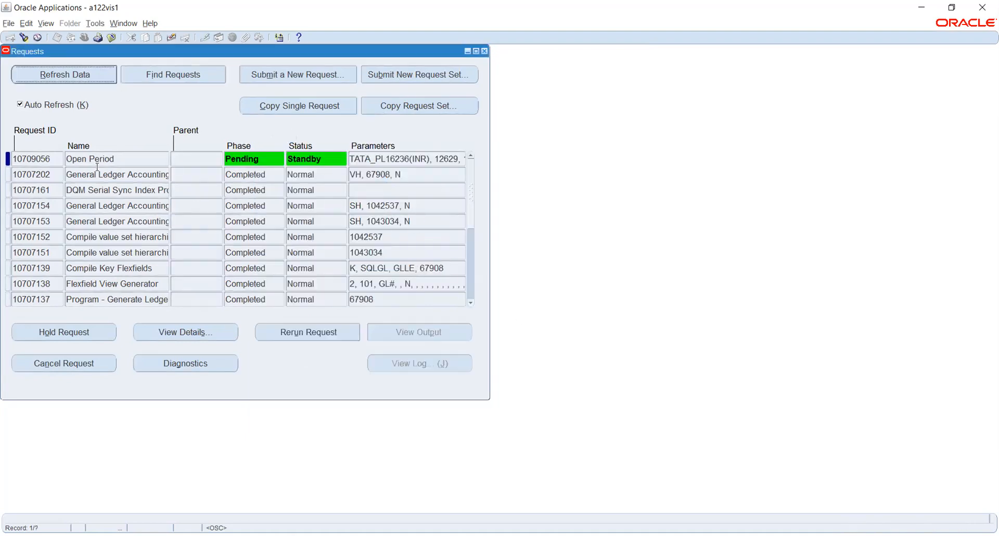
- Examine the Copy Single Request form and its list of report names, leaving without copying or submitting a request
click(275, 110)
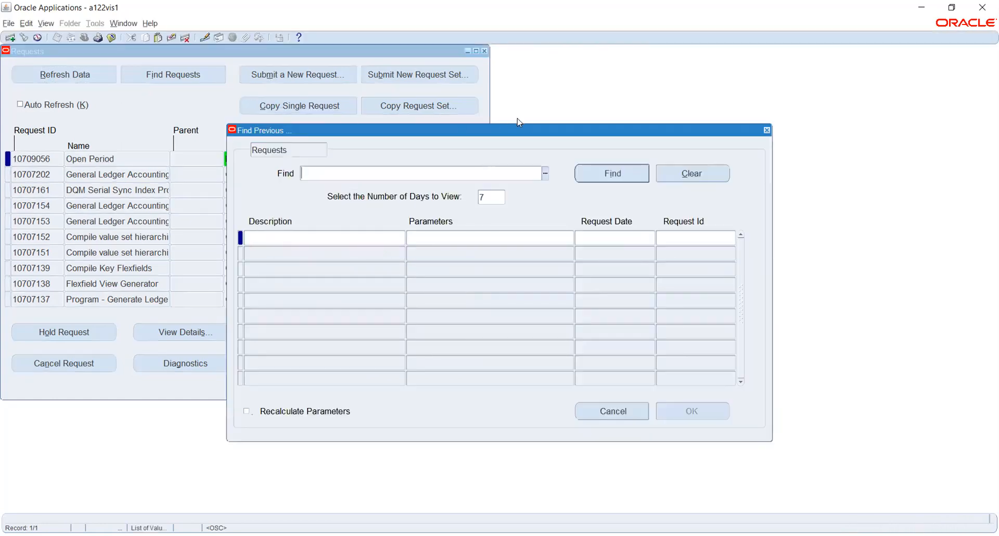
click(544, 173)
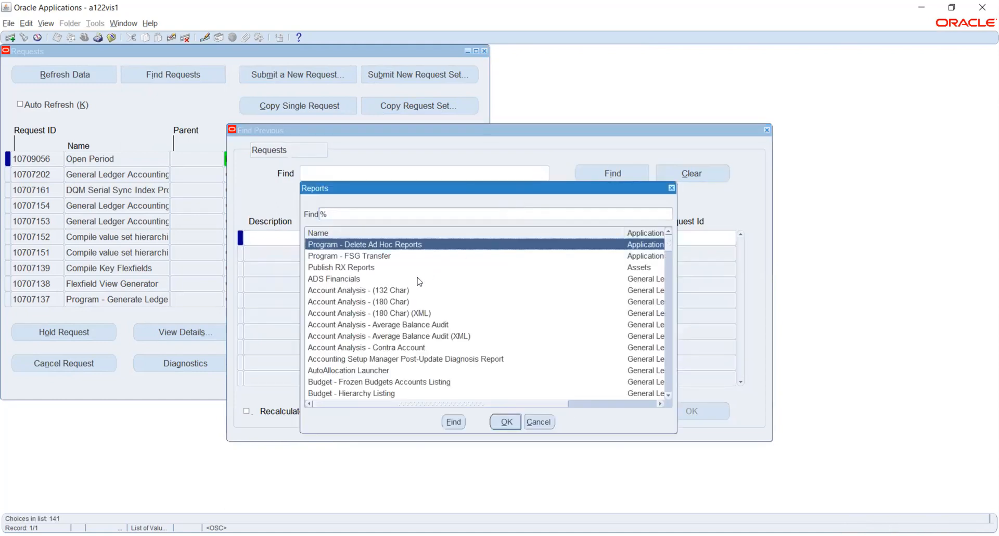
scroll(418, 294, down, 1)
scroll(419, 297, down, 3)
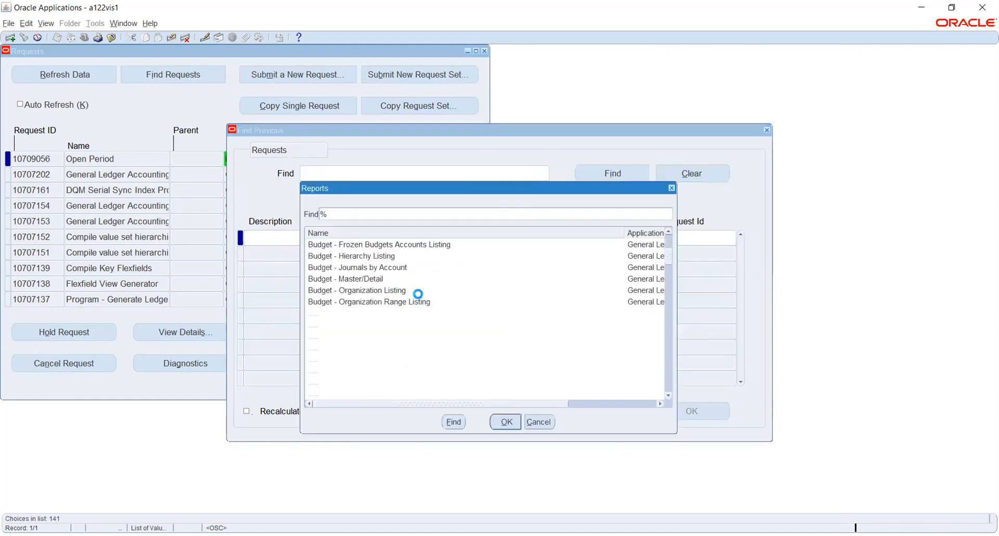
scroll(420, 299, up, 4)
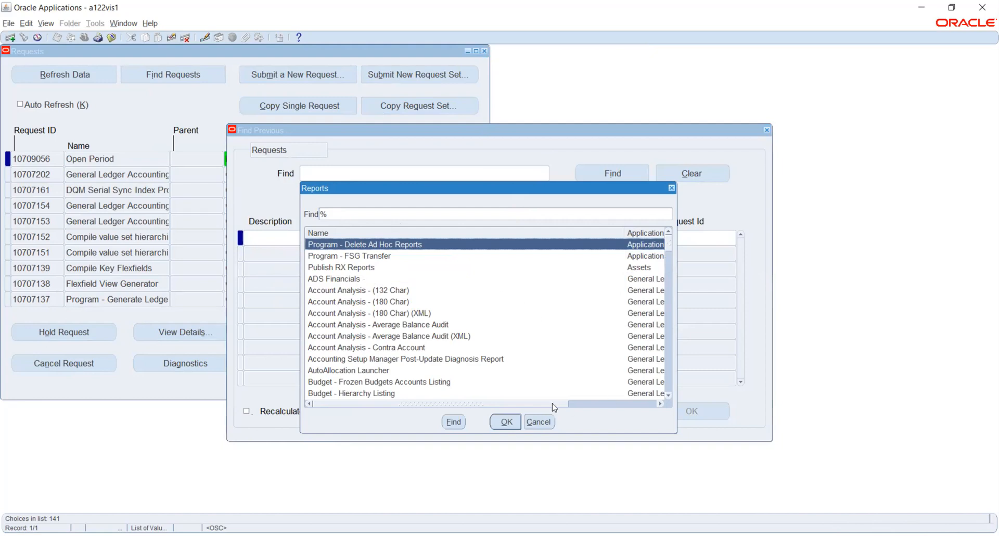
click(539, 423)
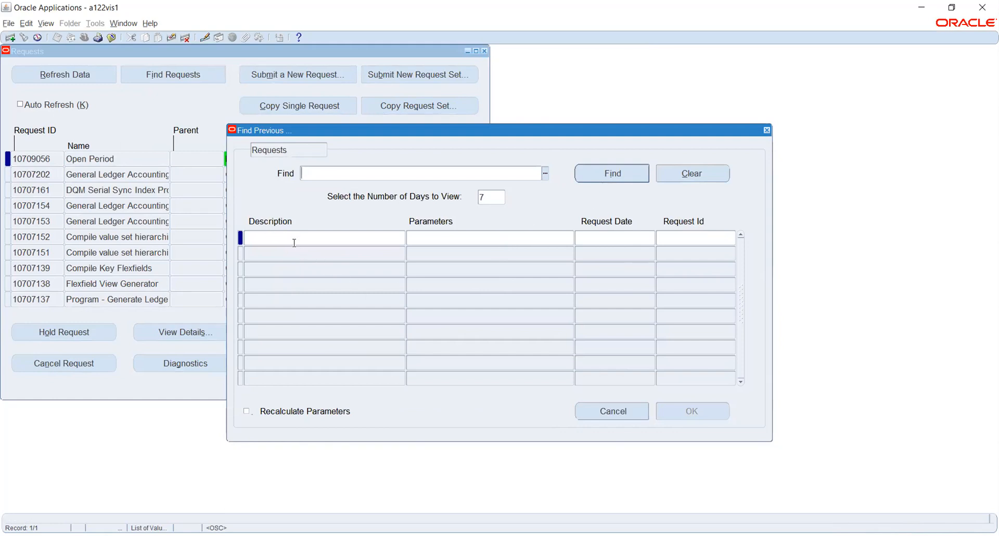
click(255, 238)
click(767, 130)
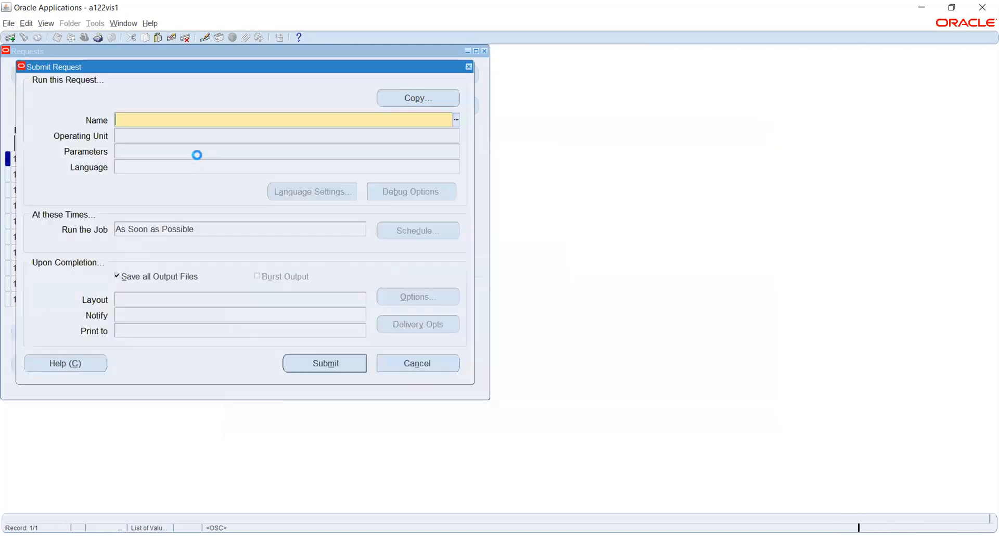
click(414, 358)
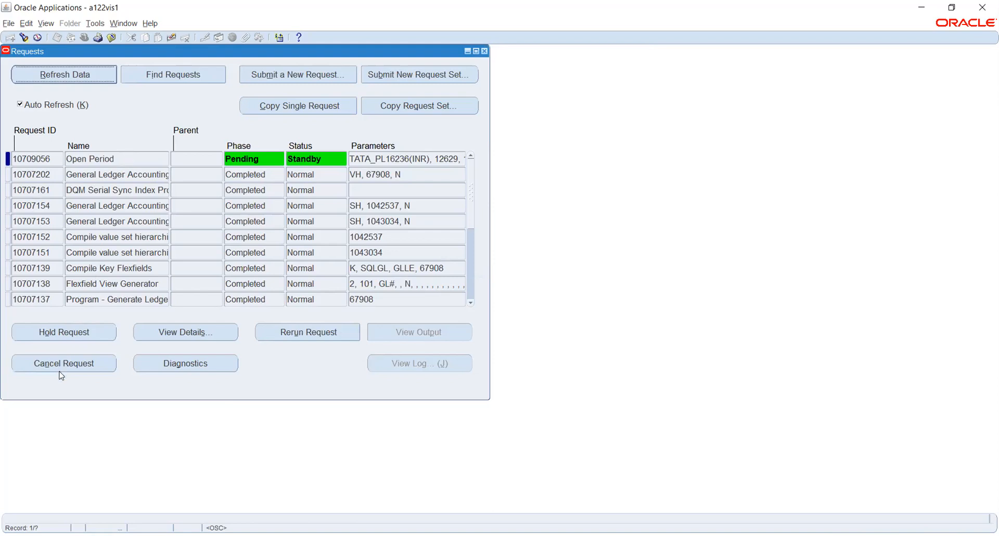
- Select the Open Period request again, recheck its details, and return to the request list
click(143, 156)
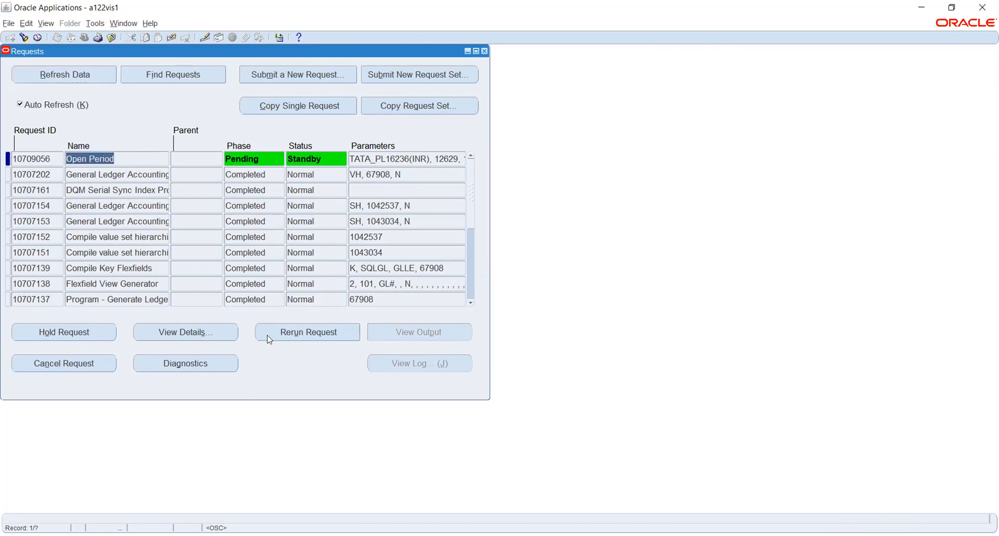
click(193, 332)
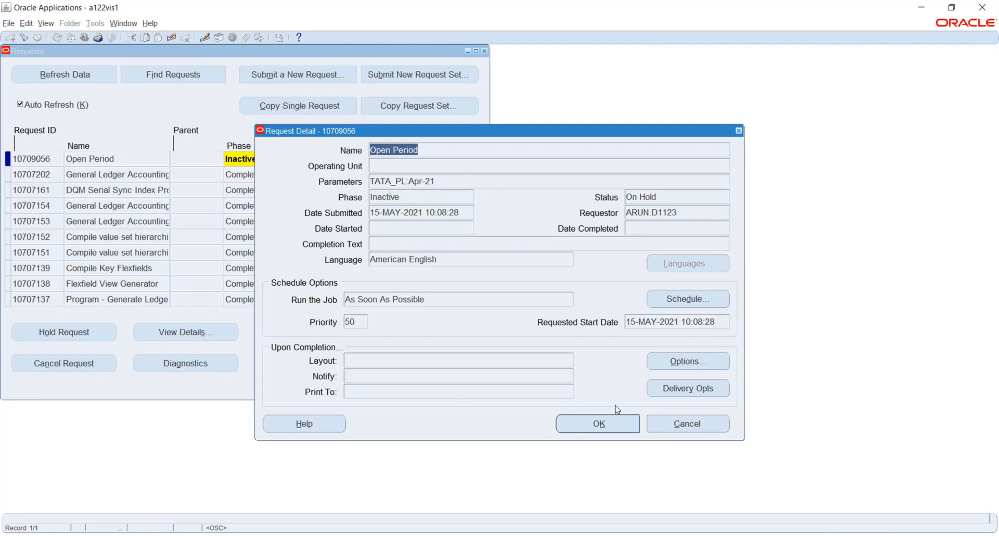
click(601, 422)
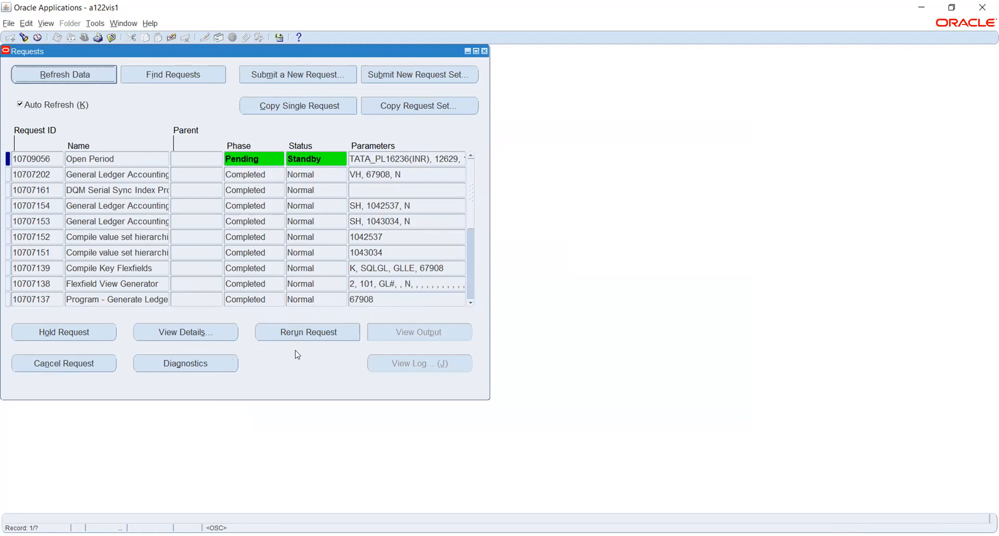
- Refresh the request list, read the diagnostics of the Open Period request in full, and close them
click(111, 158)
click(91, 73)
click(181, 371)
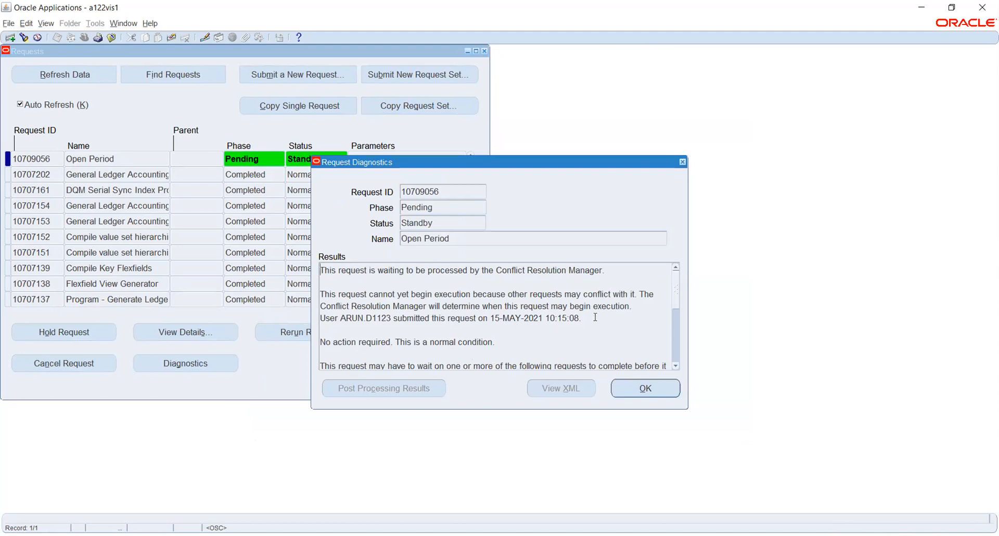
scroll(596, 317, down, 5)
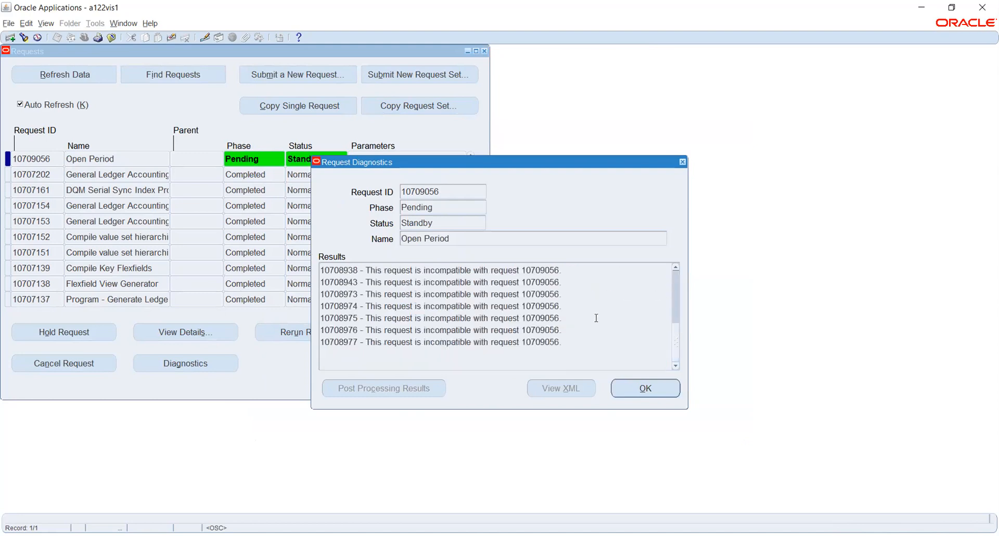
scroll(596, 318, up, 3)
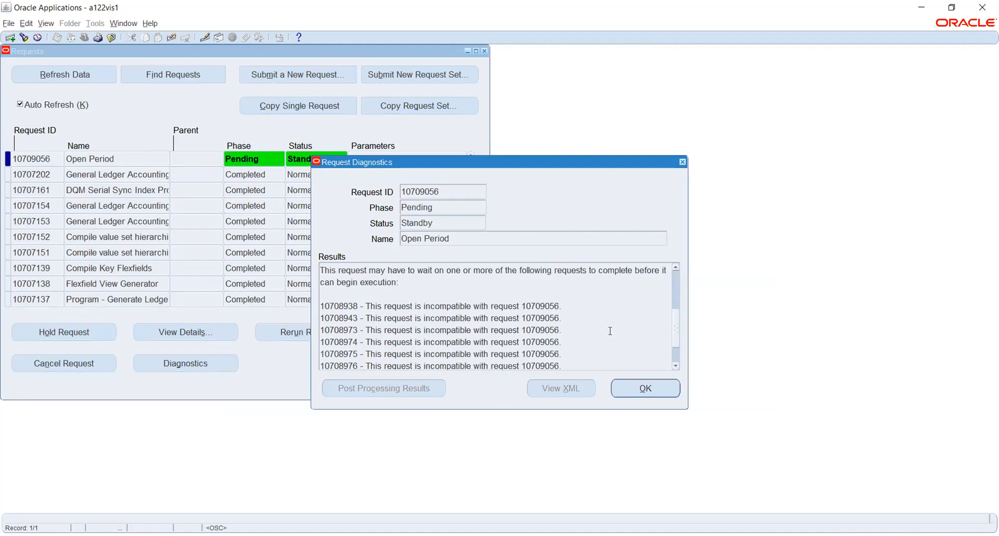
scroll(609, 331, up, 3)
click(646, 388)
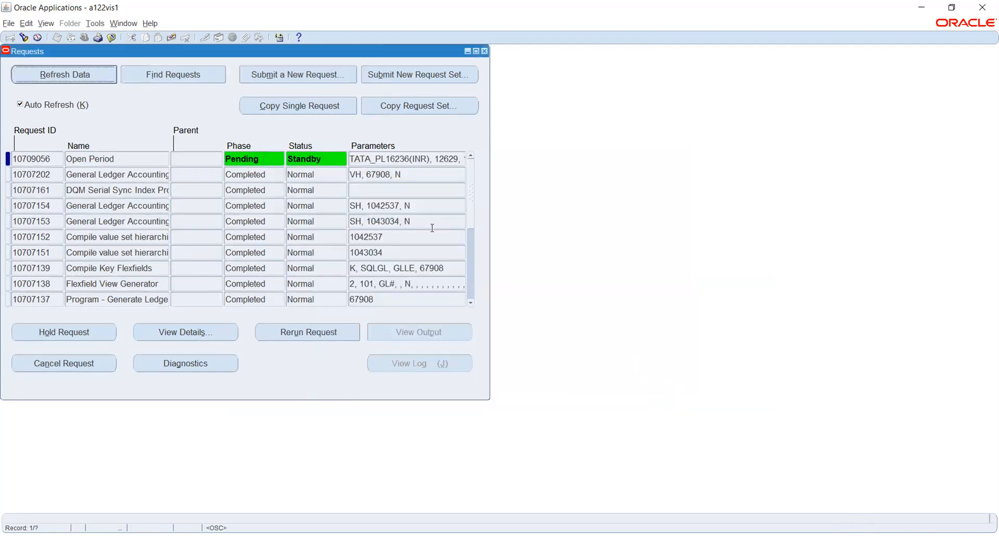
- Refresh once more, compare the Open Period request's details with its row in the list, and close the Requests window
click(63, 73)
click(183, 331)
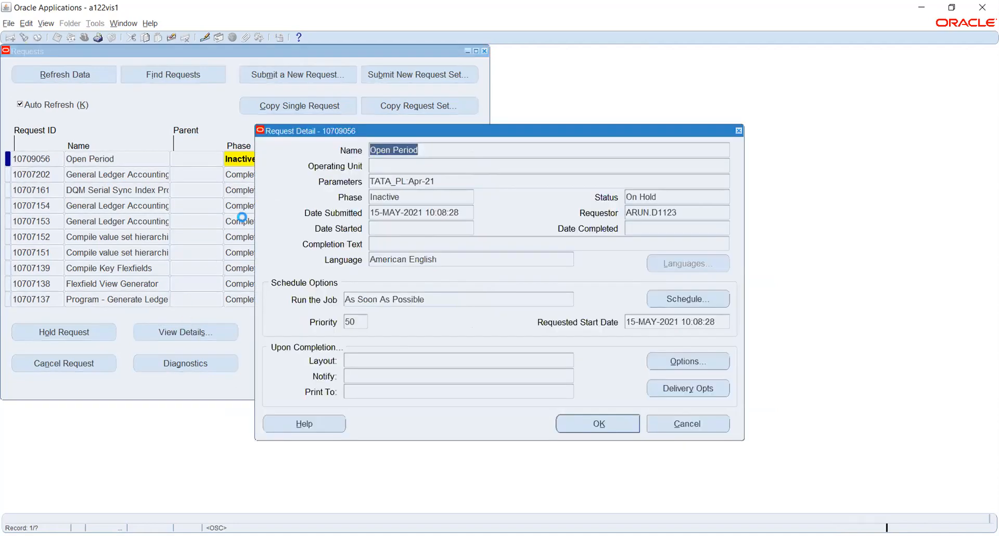
drag(344, 133, 459, 134)
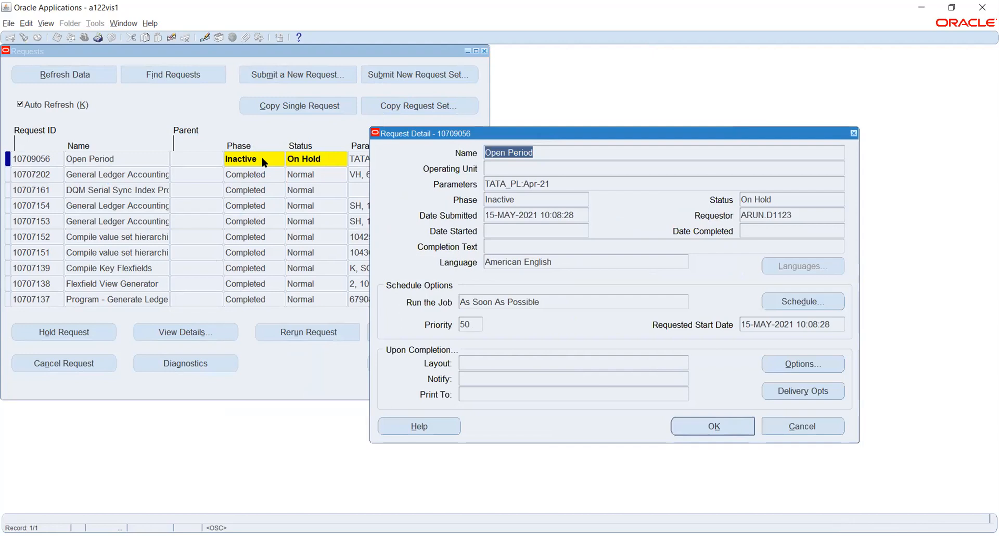
click(736, 428)
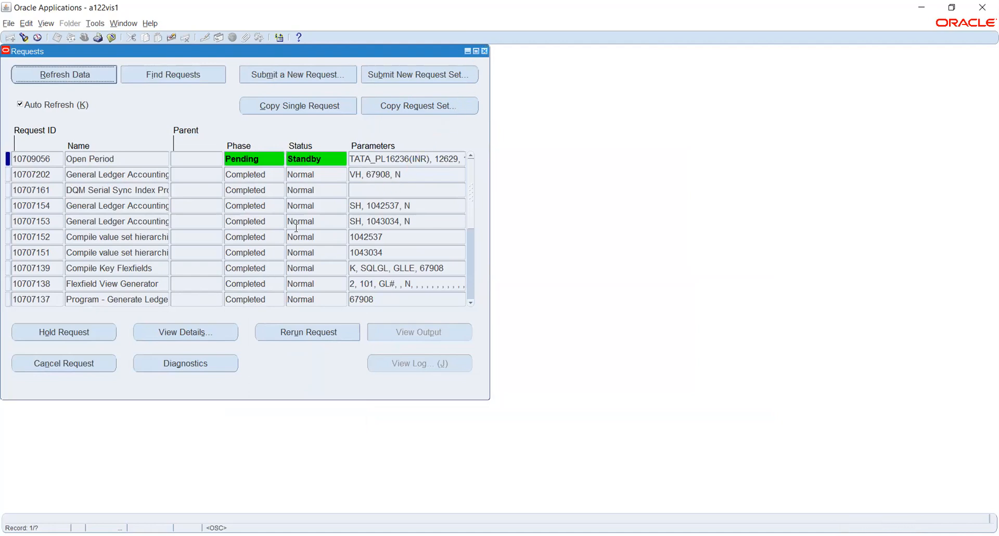
click(484, 50)
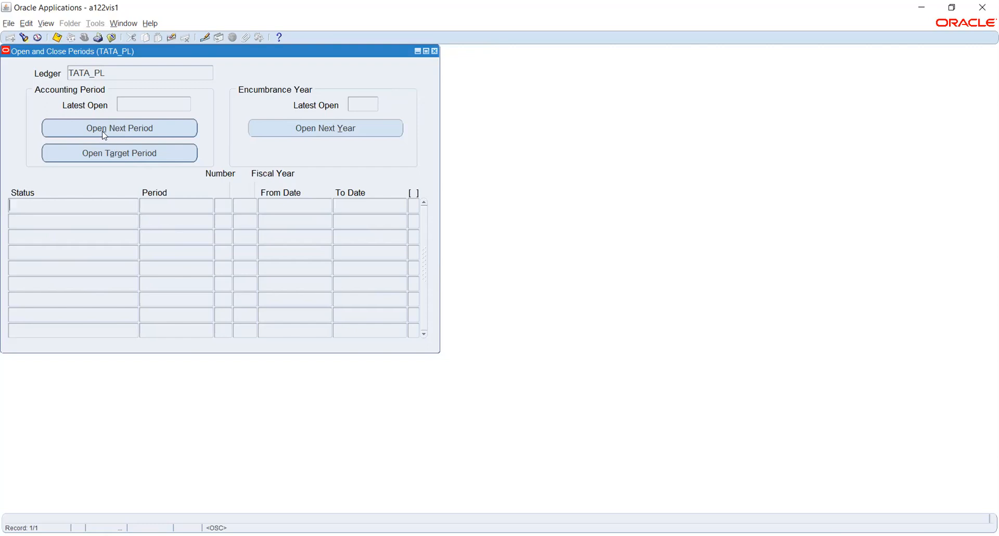
- Query the TATA_PL ledger's periods and submit and confirm opening its first period, Apr-21
click(23, 38)
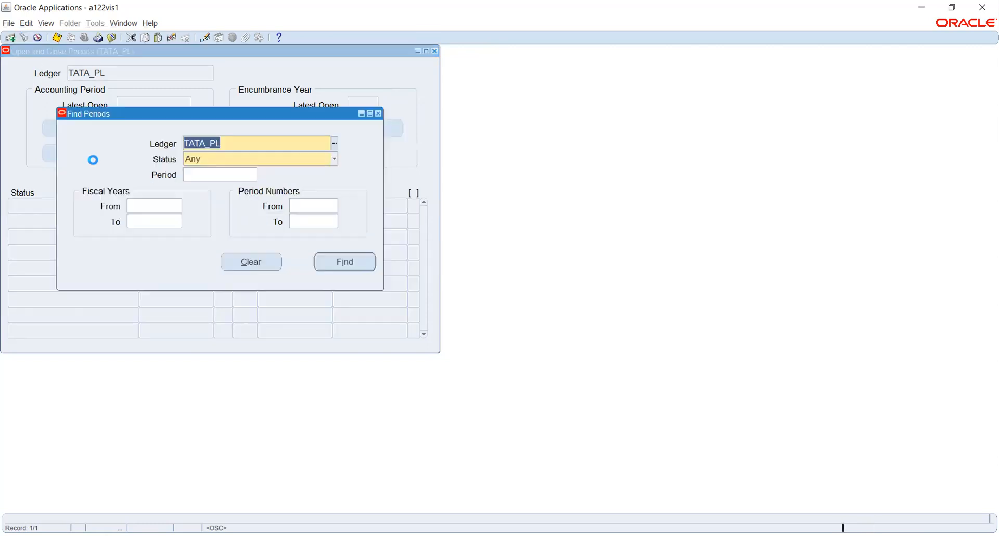
click(334, 261)
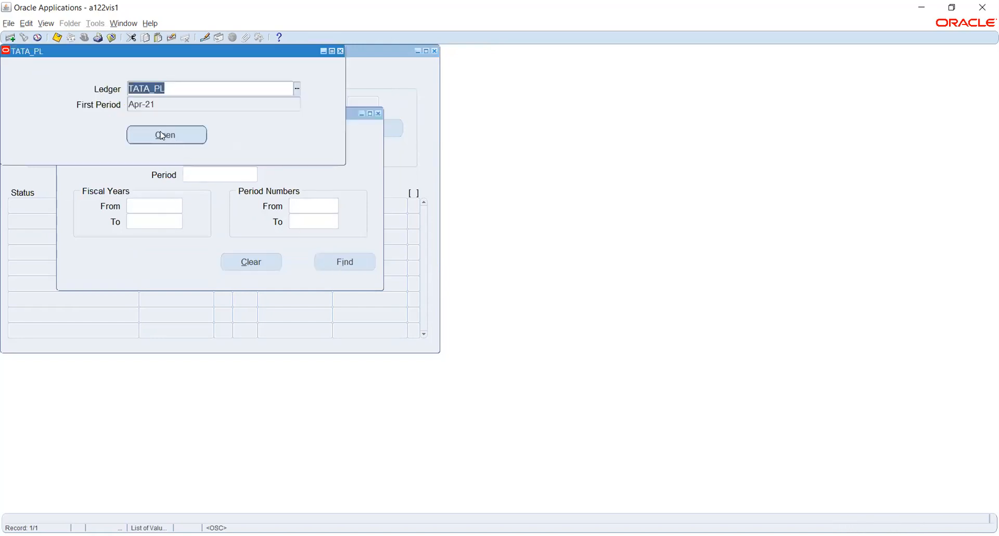
click(162, 135)
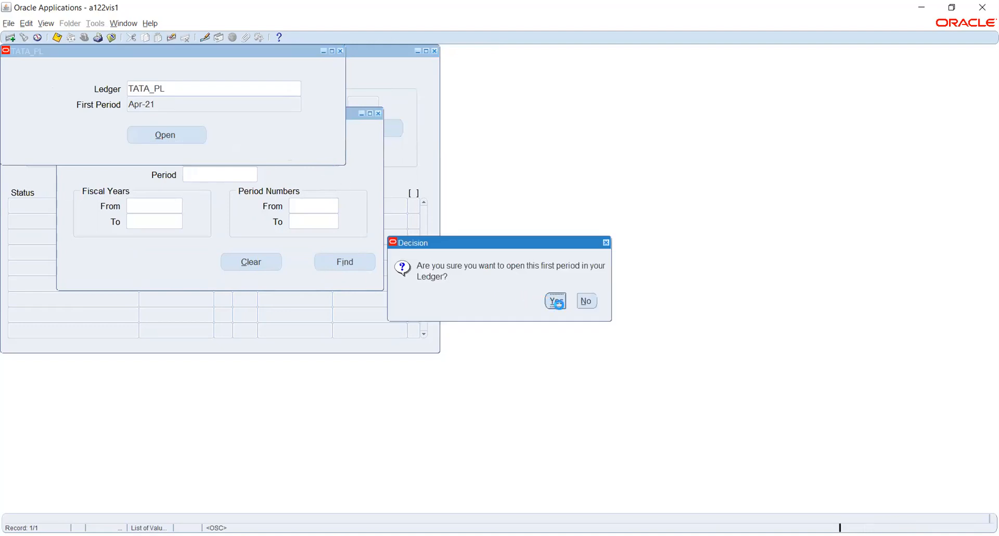
click(555, 302)
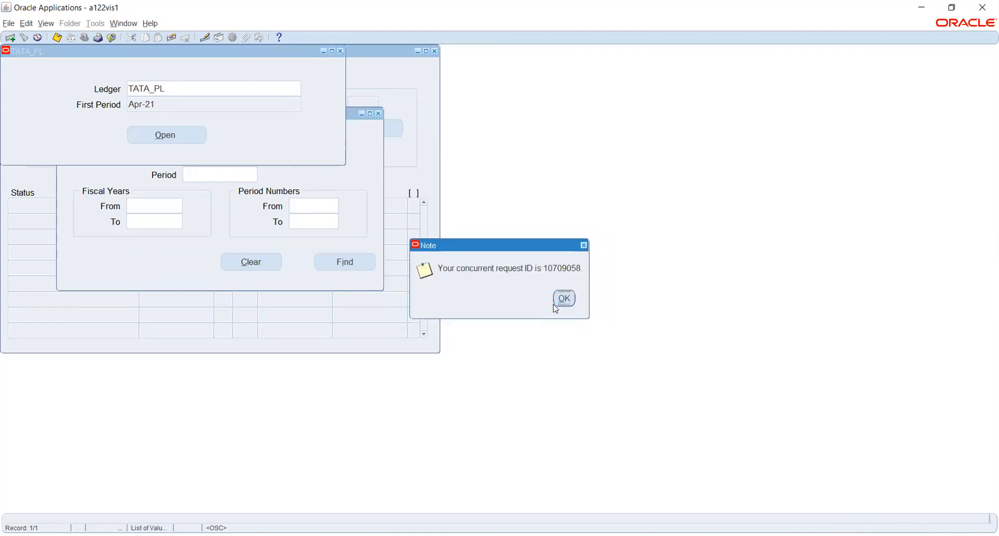
click(565, 300)
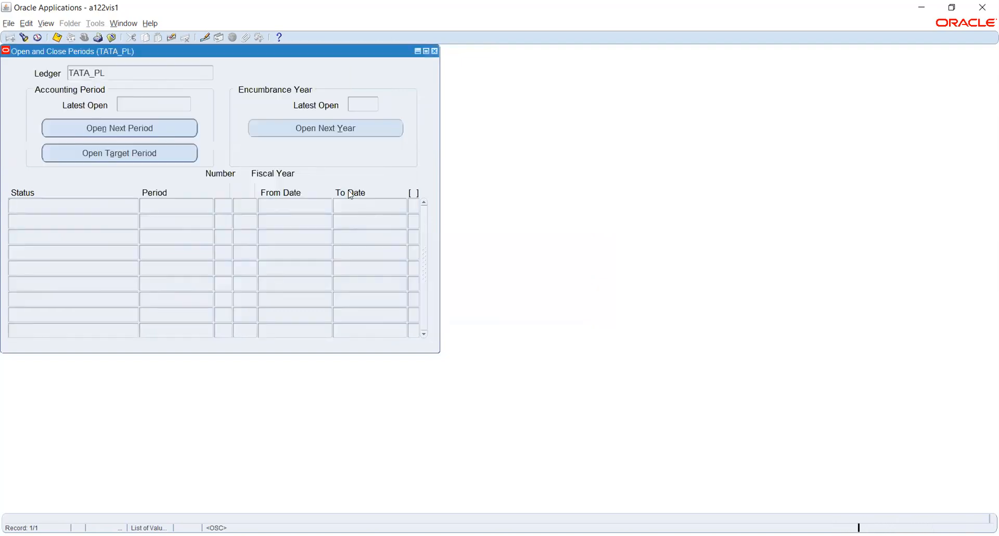
- List all own concurrent requests and refresh the list to check both Open Period requests
click(54, 25)
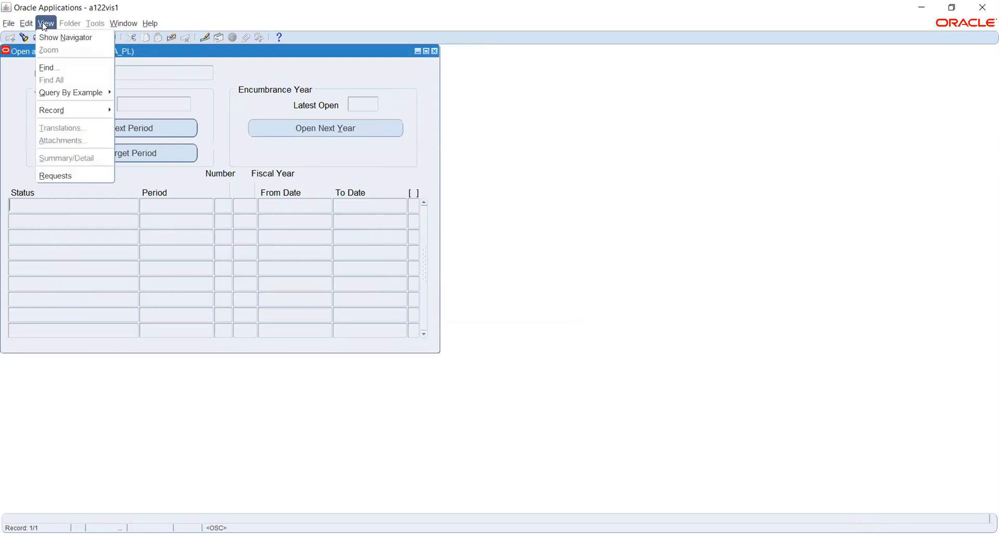
click(66, 173)
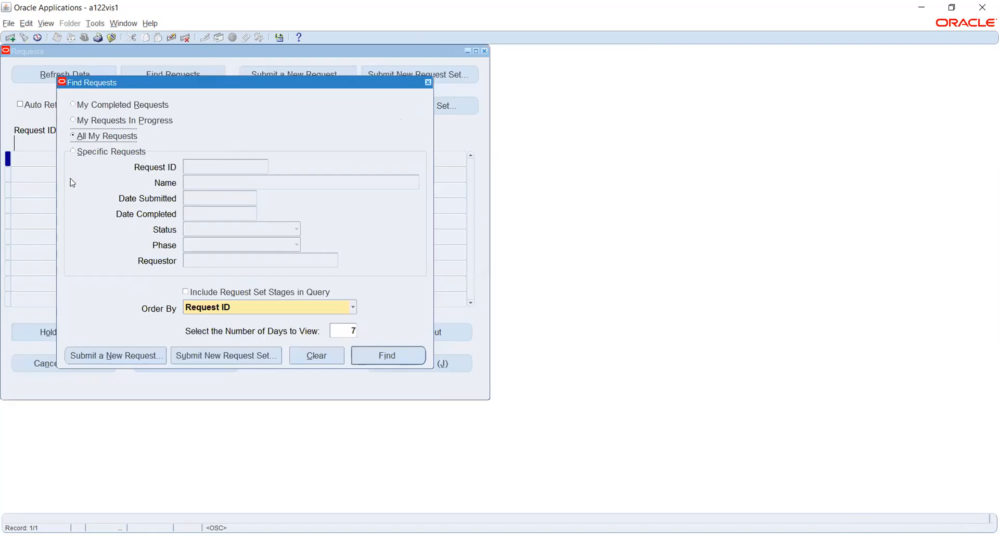
click(413, 354)
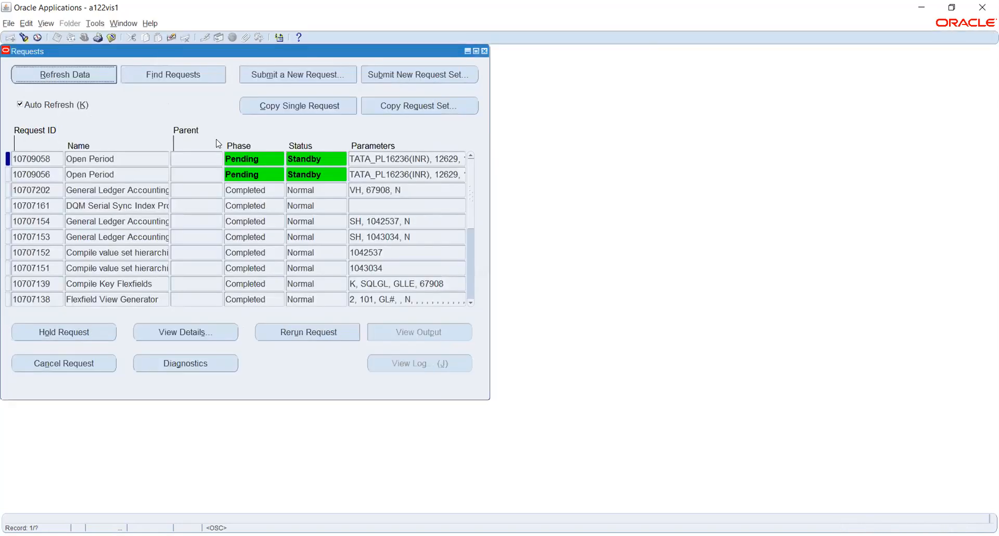
click(102, 77)
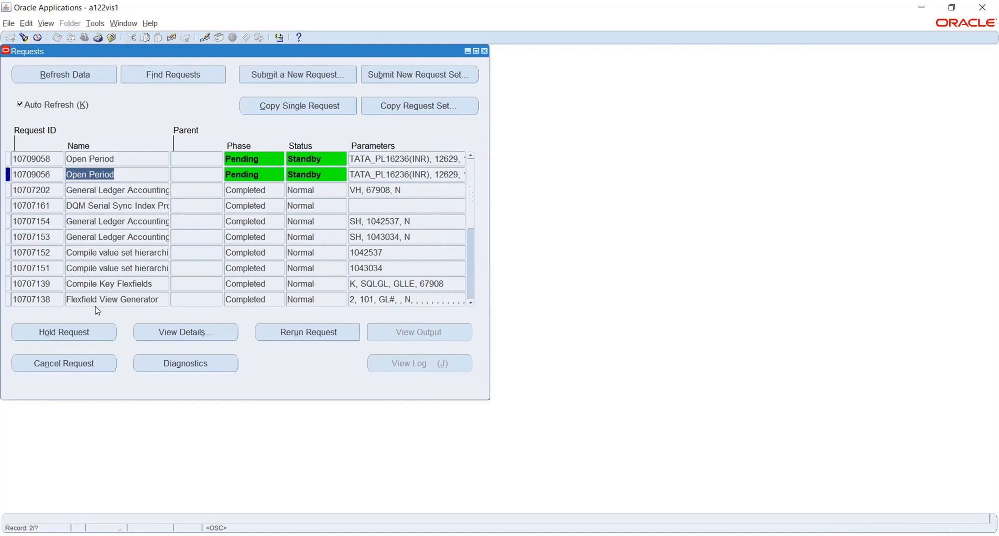
- Cancel the older pending Open Period request, refresh the request list, and close the Requests and Open and Close Periods windows
click(92, 357)
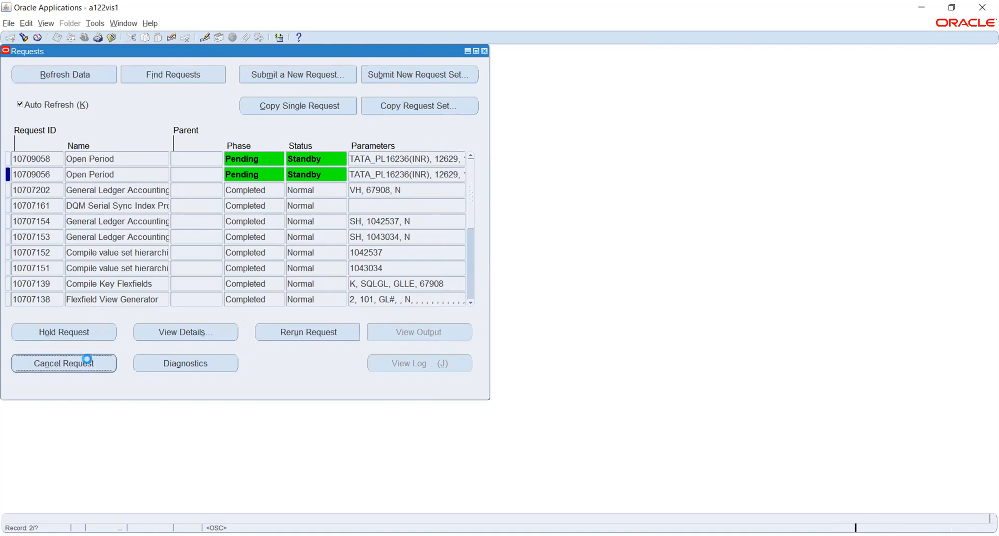
click(551, 297)
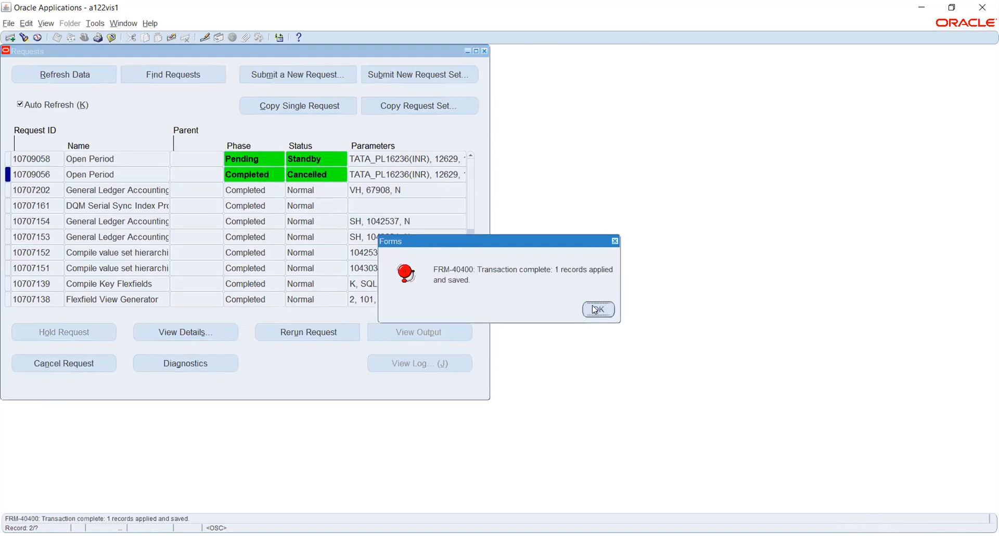
click(594, 308)
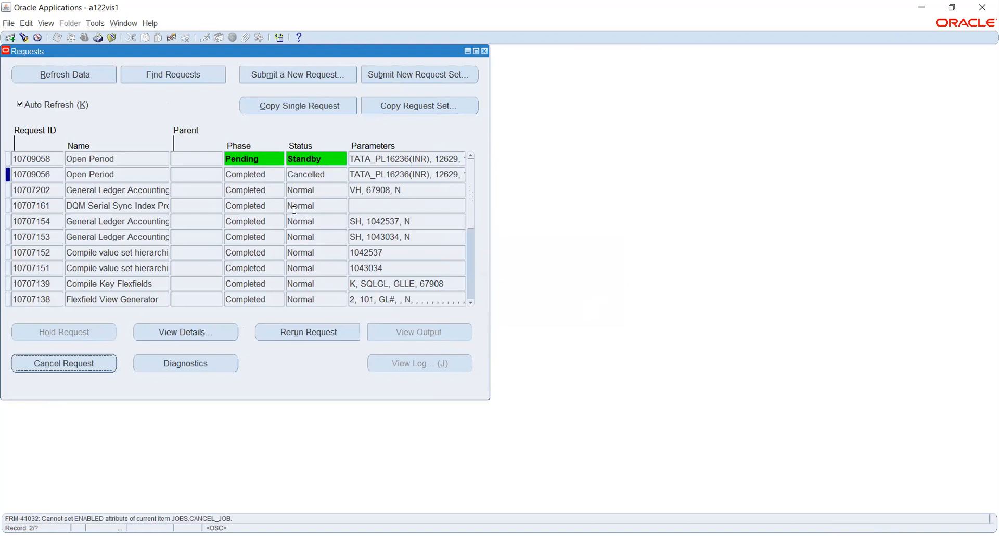
click(94, 74)
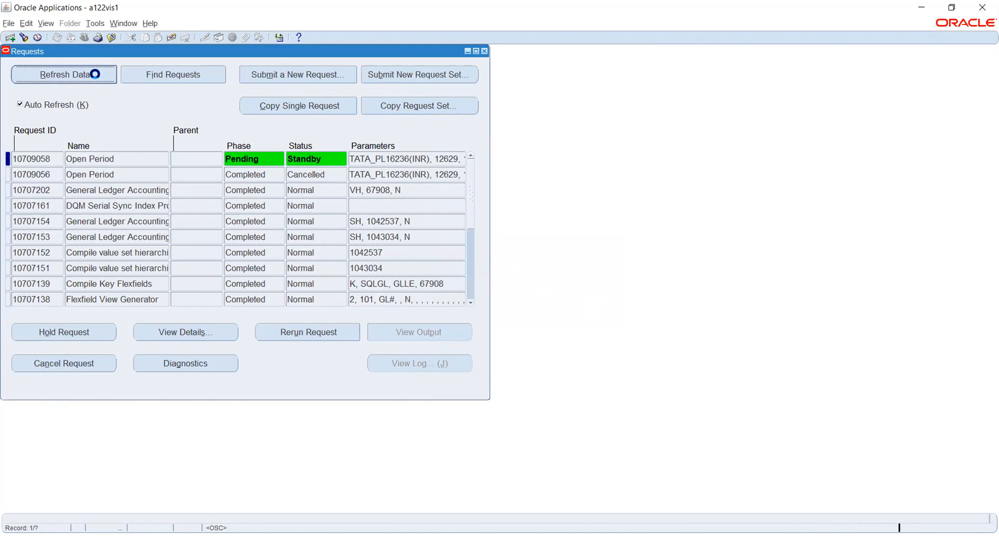
click(96, 74)
click(485, 51)
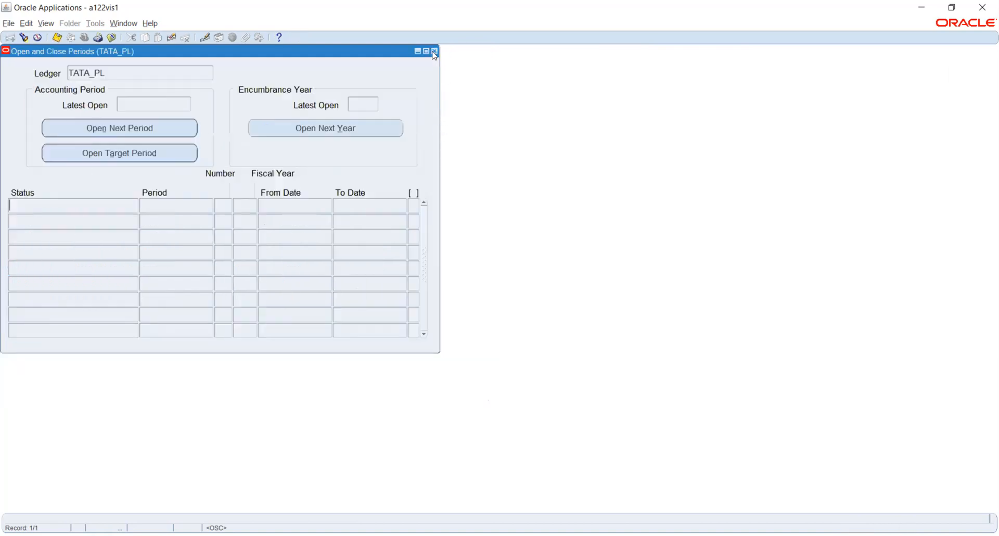
click(434, 51)
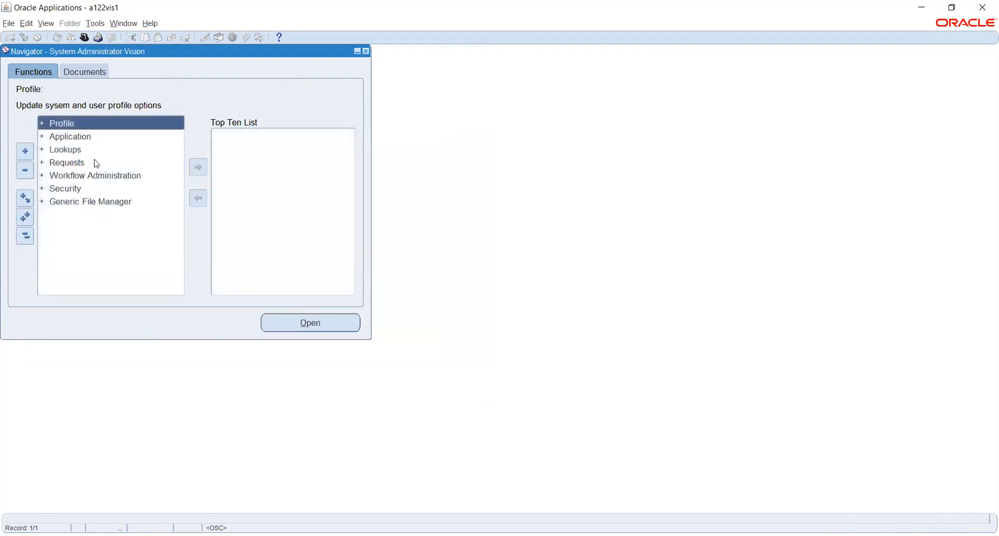
- Look through the Application and Requests functions of System Administrator Vision, dismiss the responsibility list, and collapse all navigator branches
double_click(75, 135)
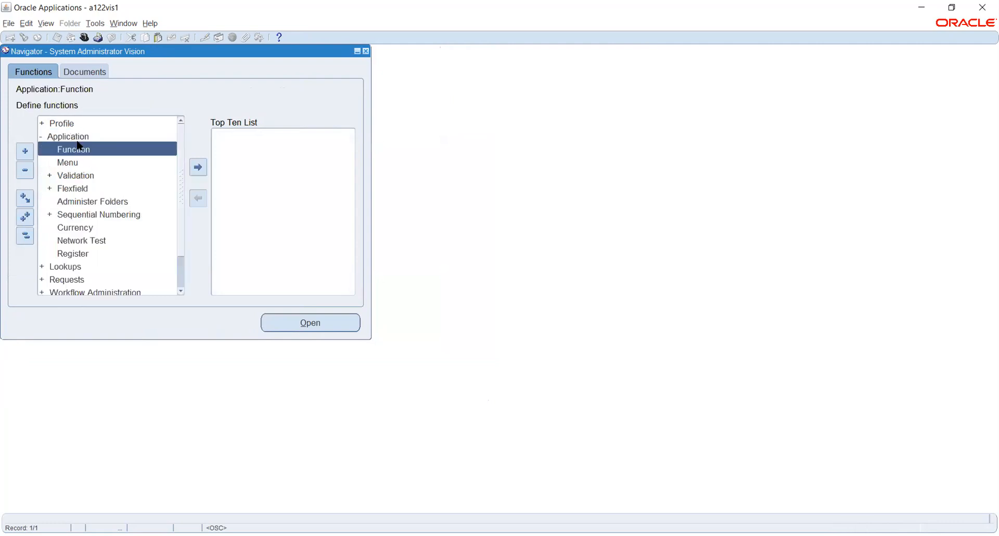
scroll(75, 197, down, 1)
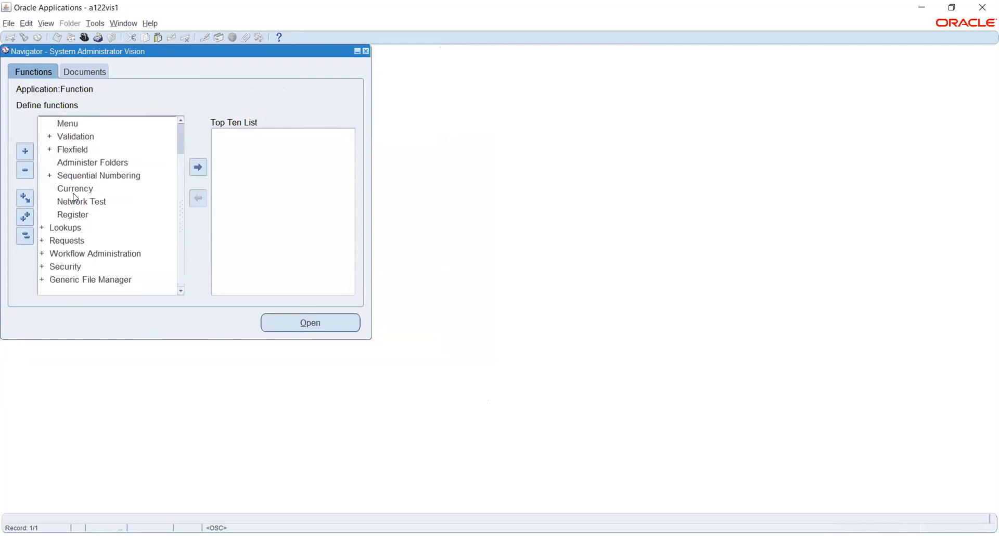
click(59, 240)
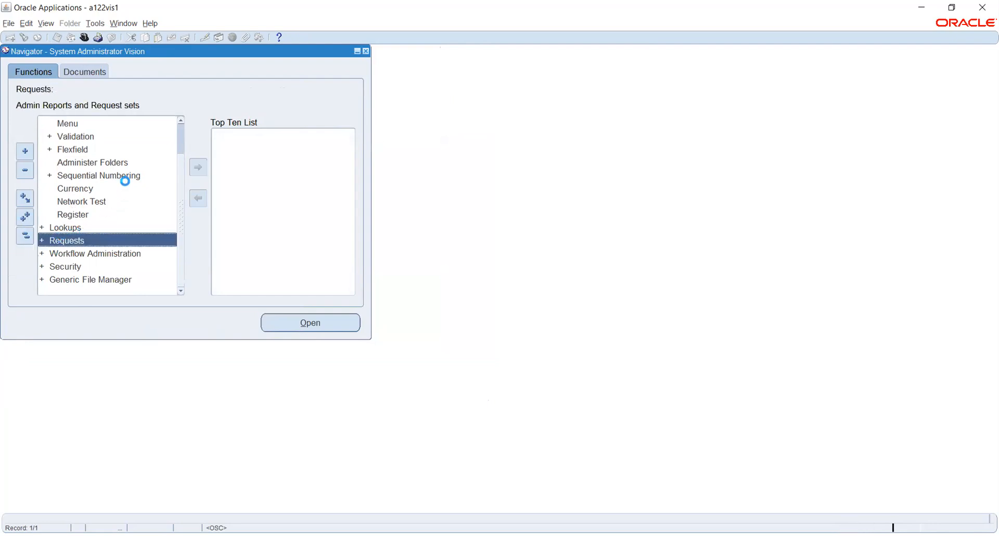
scroll(107, 184, down, 2)
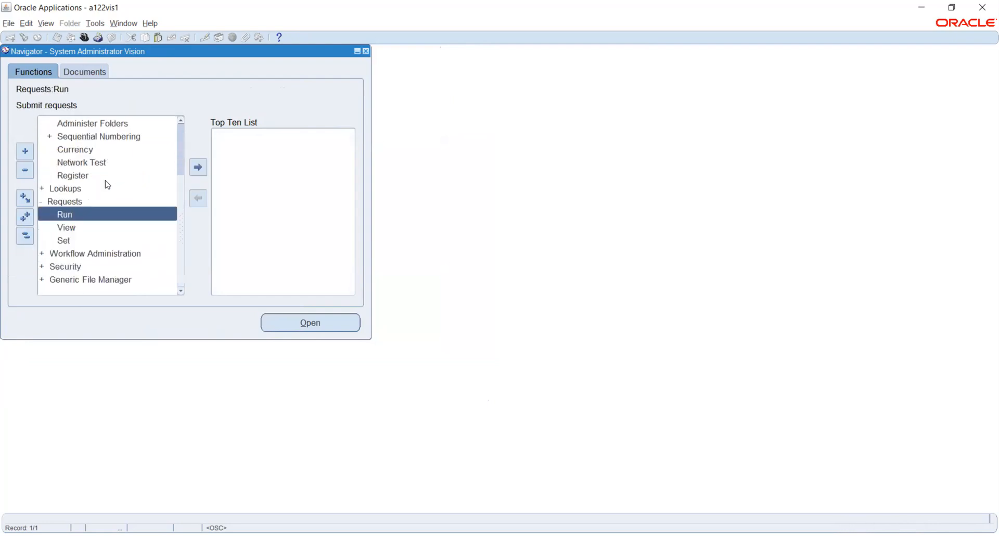
scroll(107, 184, up, 2)
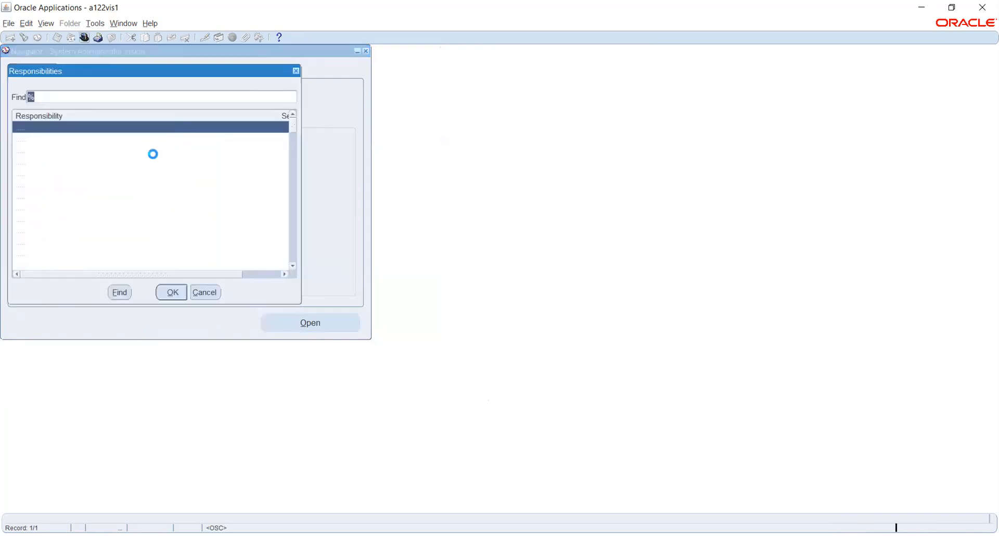
click(205, 291)
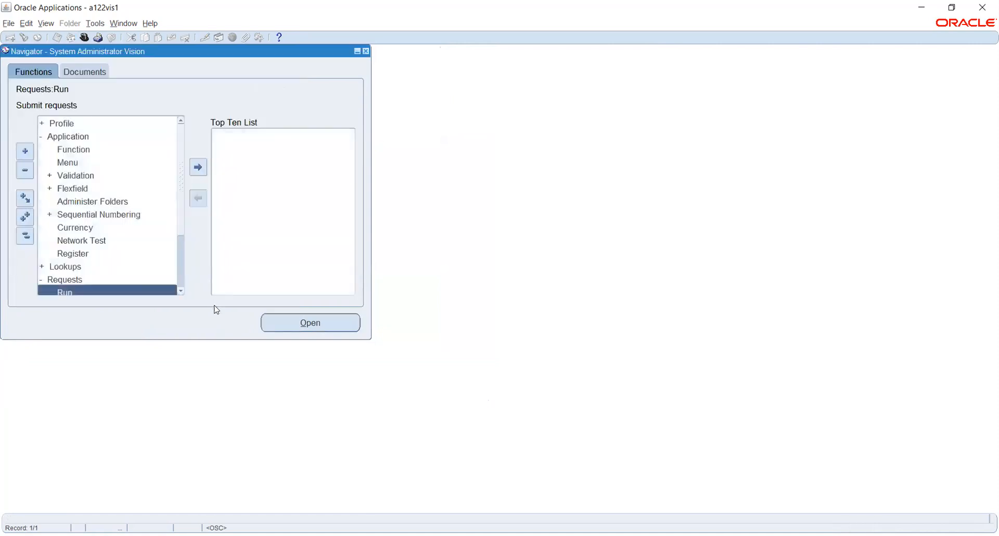
click(25, 237)
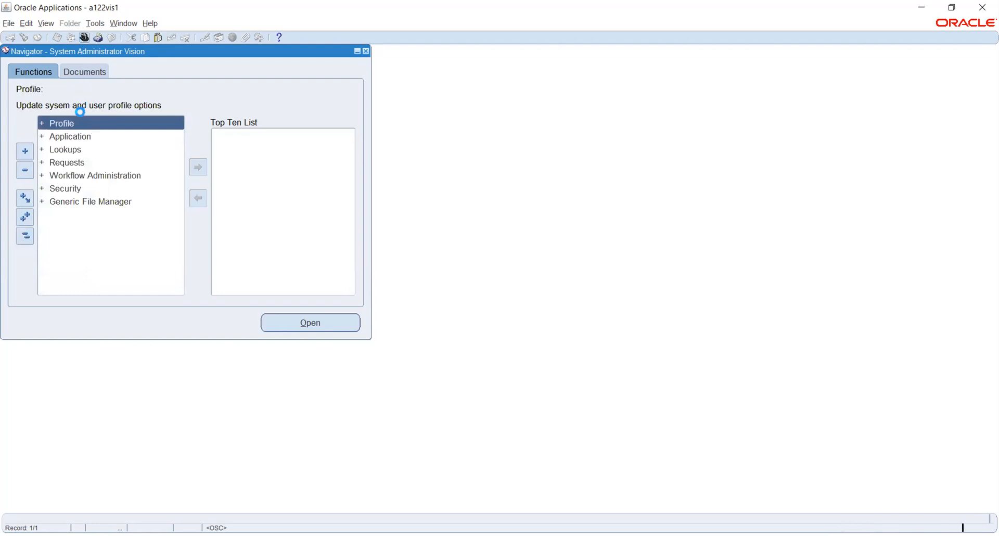
- Filter the responsibilities by t% and switch to TATA General Ledger Super User
text(g%)
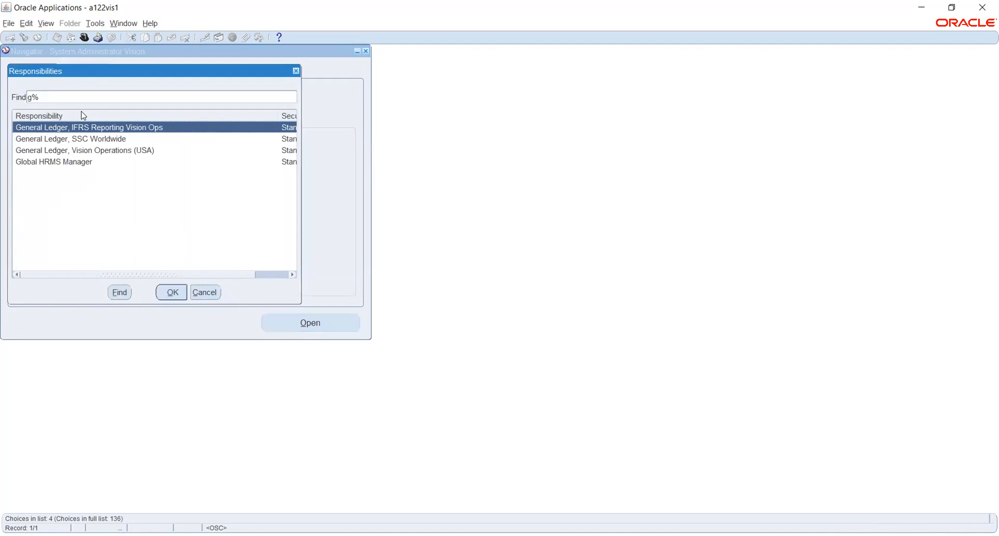
key(BackSpace)
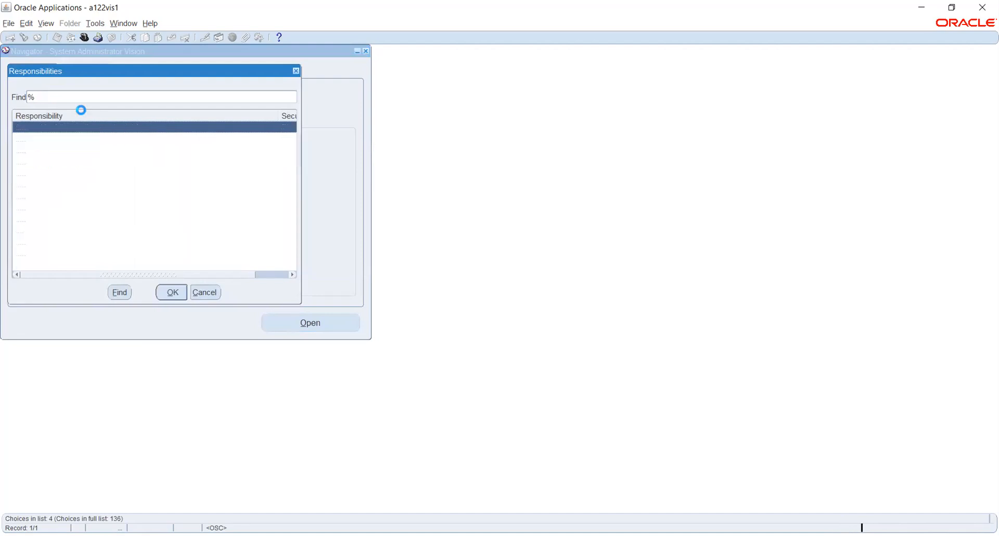
text(t)
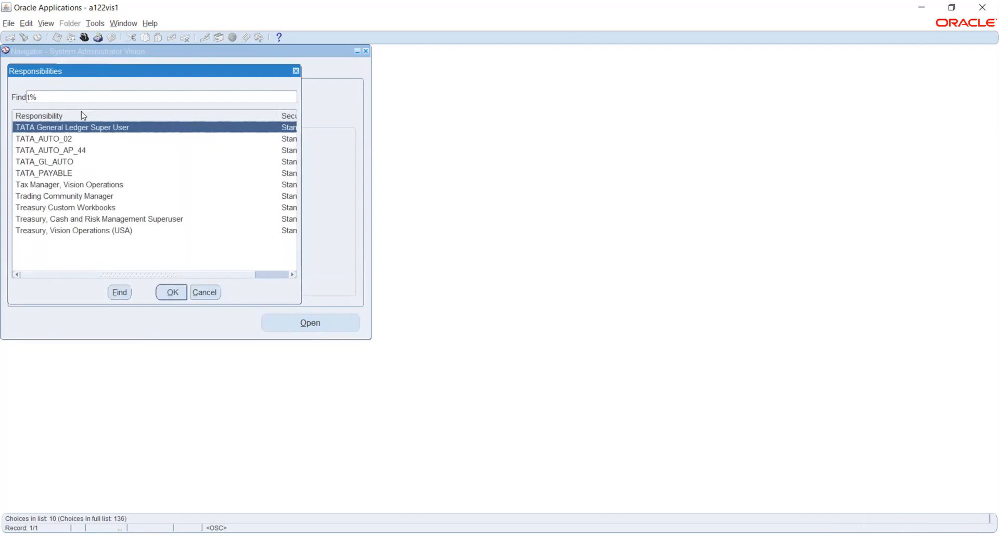
key(Return)
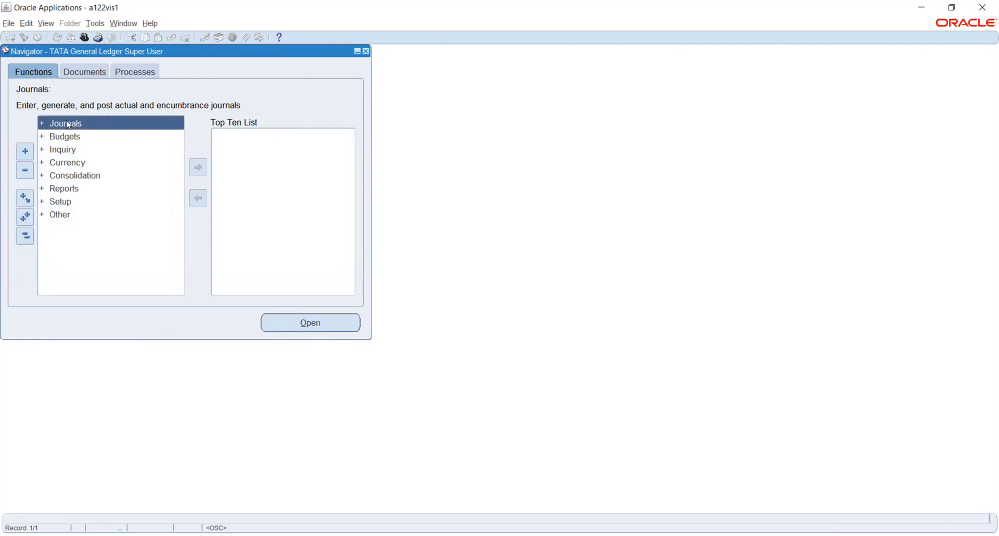
- Start a new journal in the TATA_PL ledger, name it "the", and try to choose its period from the available values
double_click(159, 130)
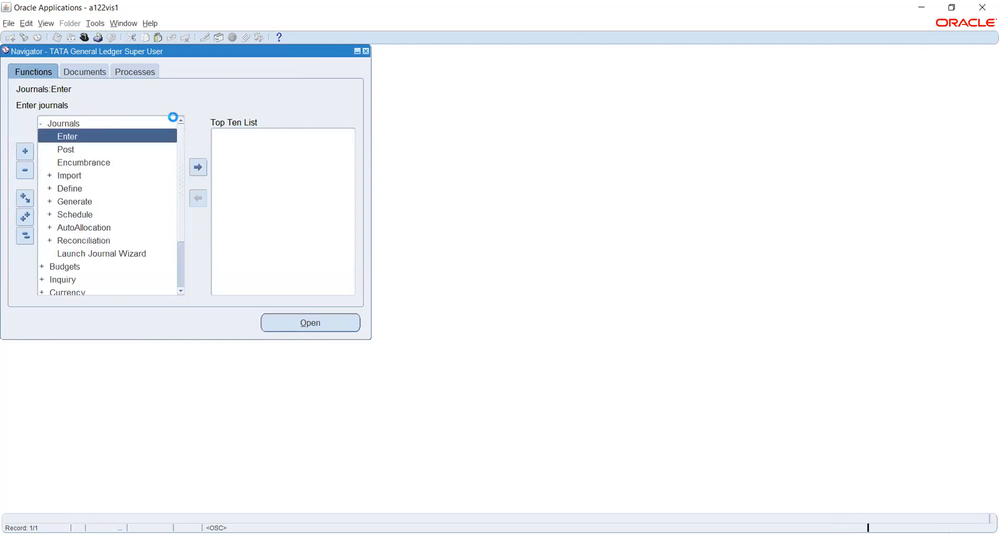
double_click(72, 139)
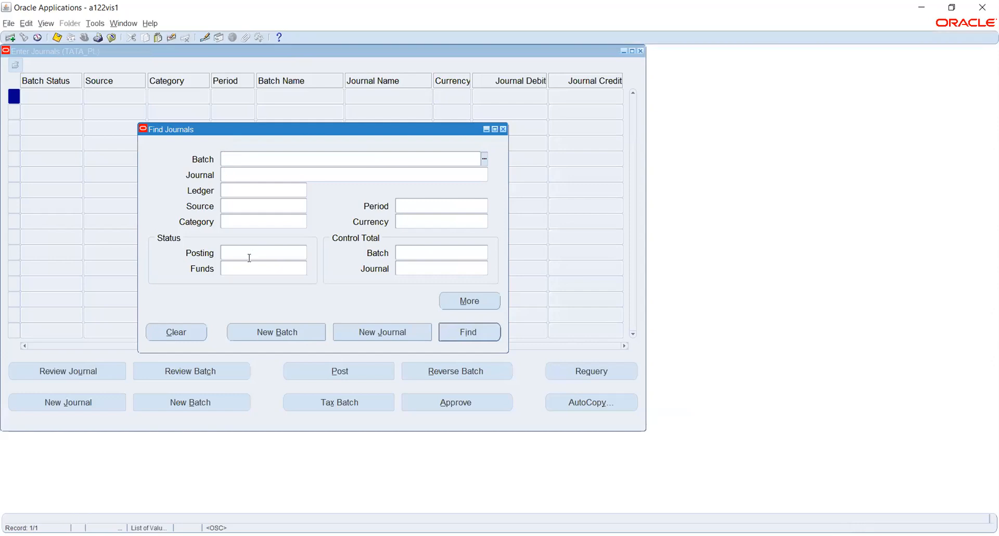
click(380, 333)
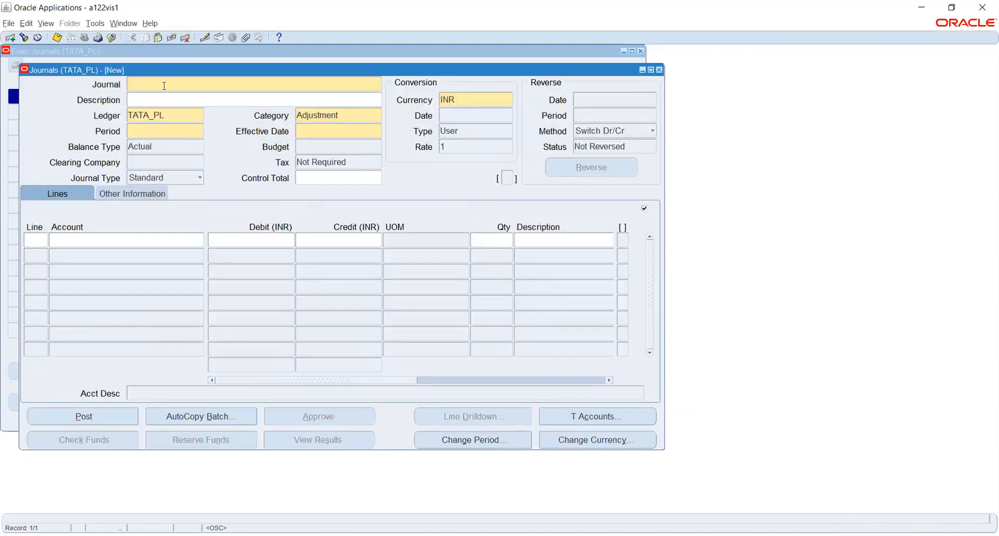
text(the)
key(Tab)
click(182, 131)
click(200, 131)
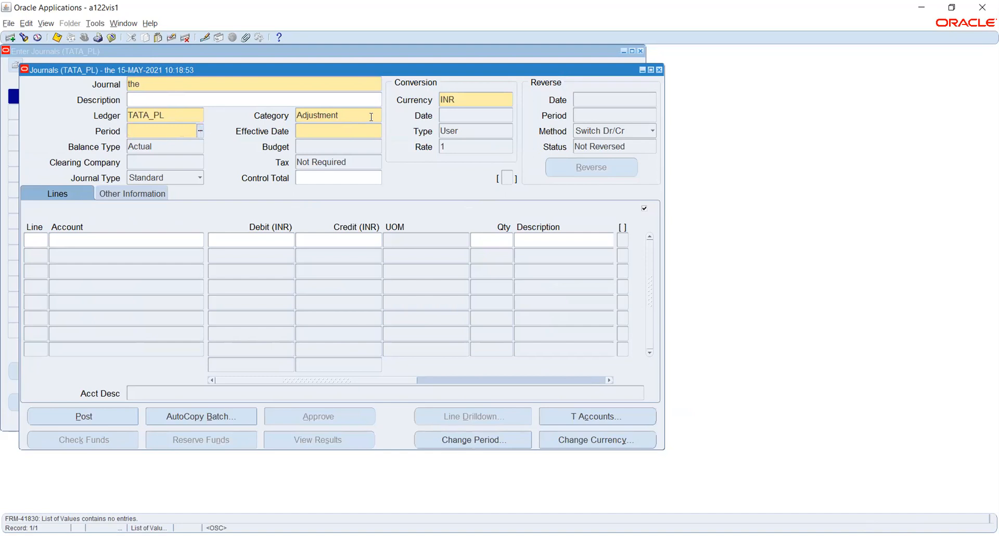
- Return to the list of all own concurrent requests and refresh it to recheck the remaining Open Period request
click(46, 24)
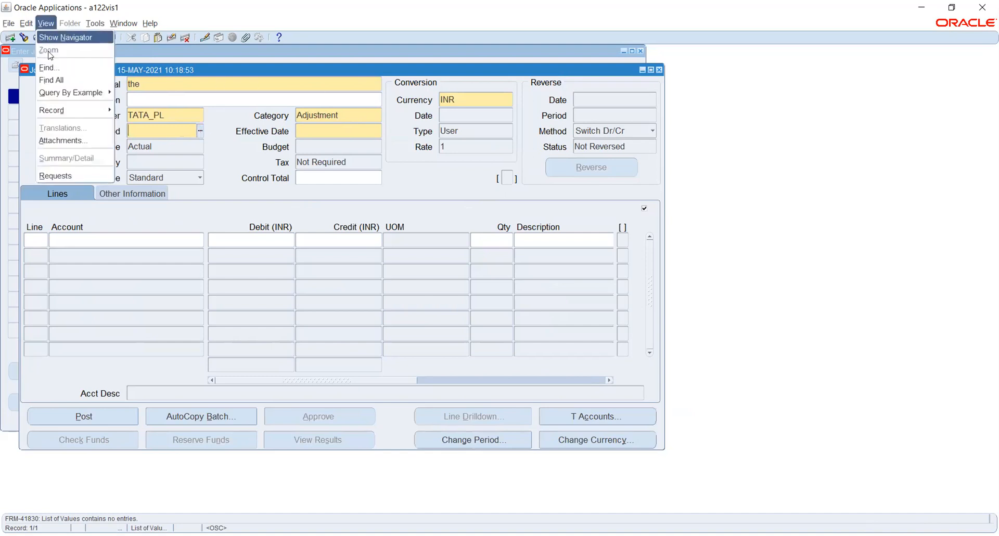
click(68, 176)
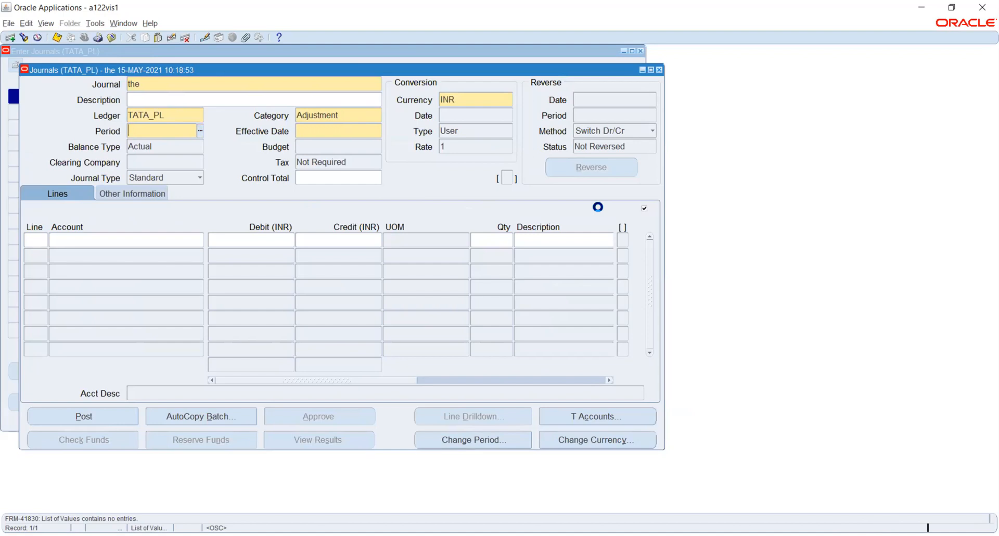
click(386, 352)
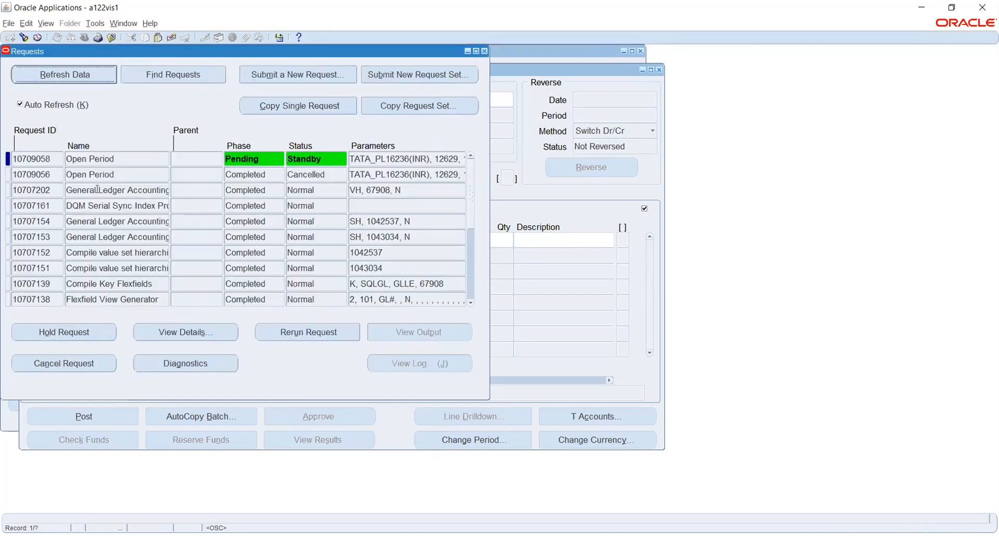
click(66, 74)
click(691, 40)
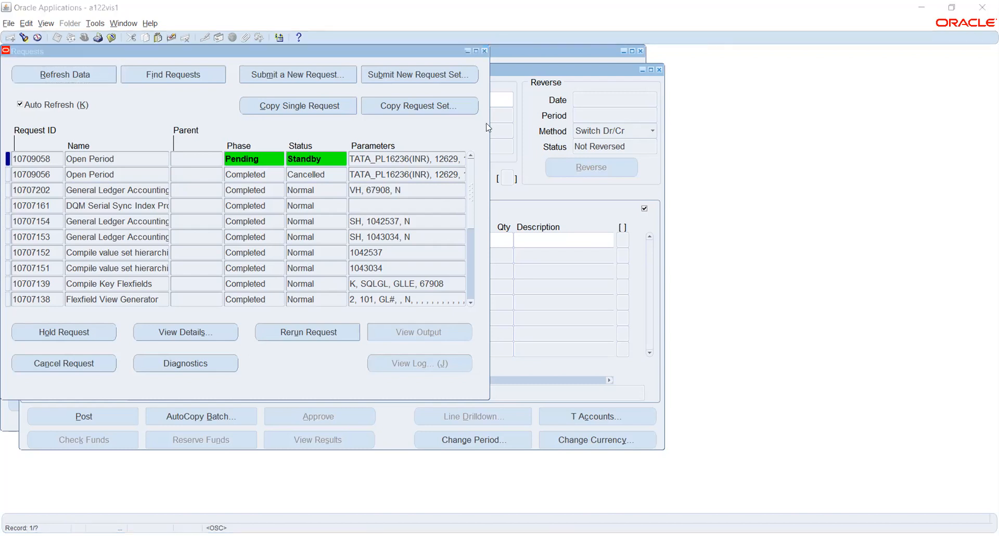
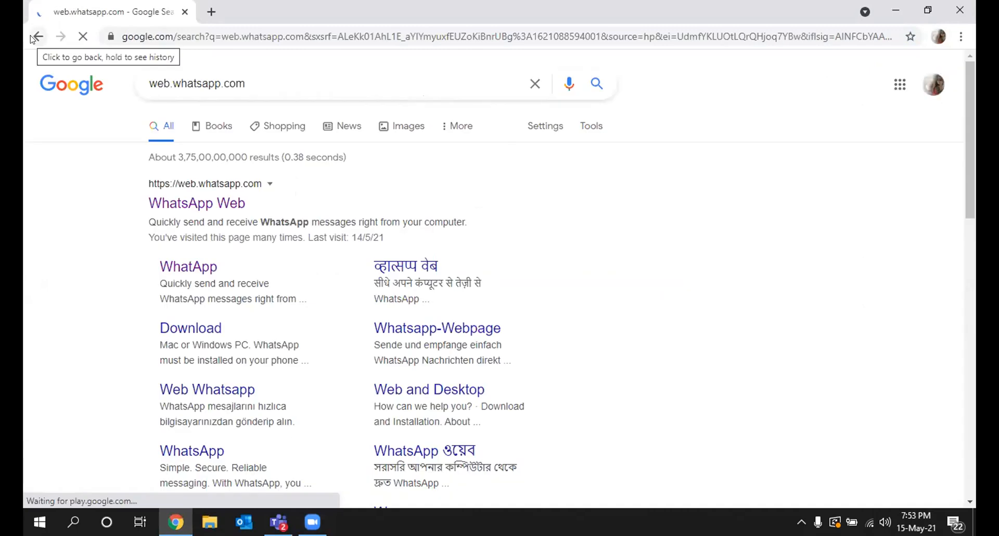
click(36, 37)
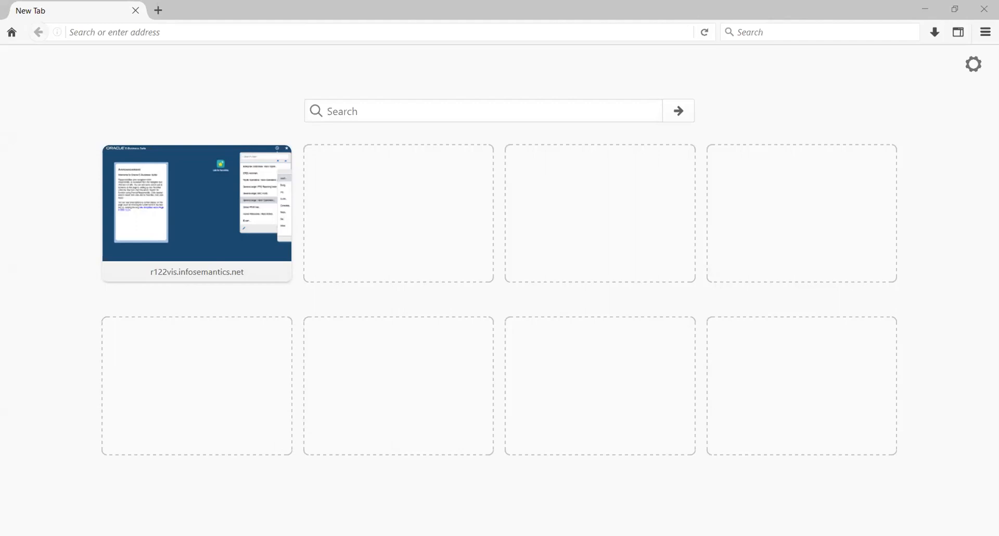
click(326, 32)
text(http://r122vis.infosemantics.net)
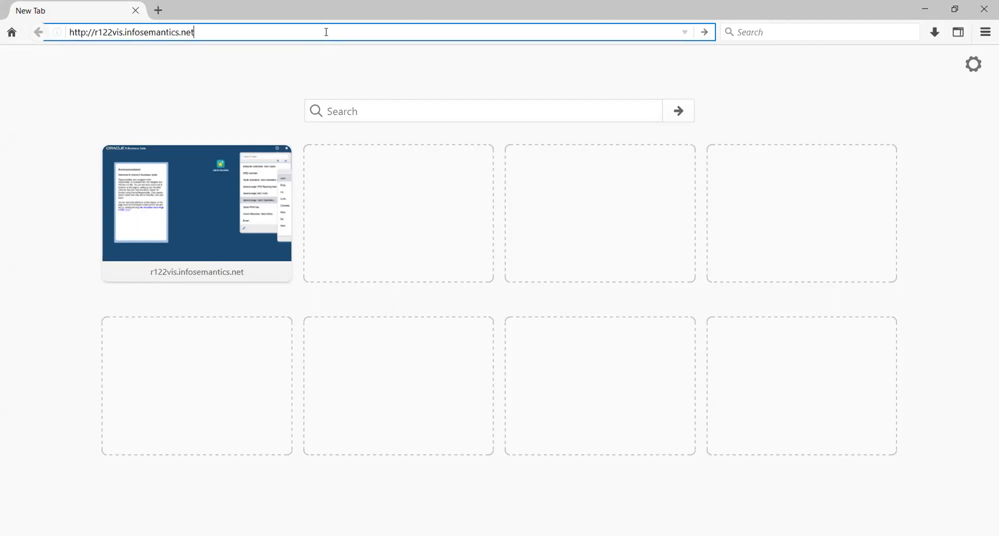
key(Return)
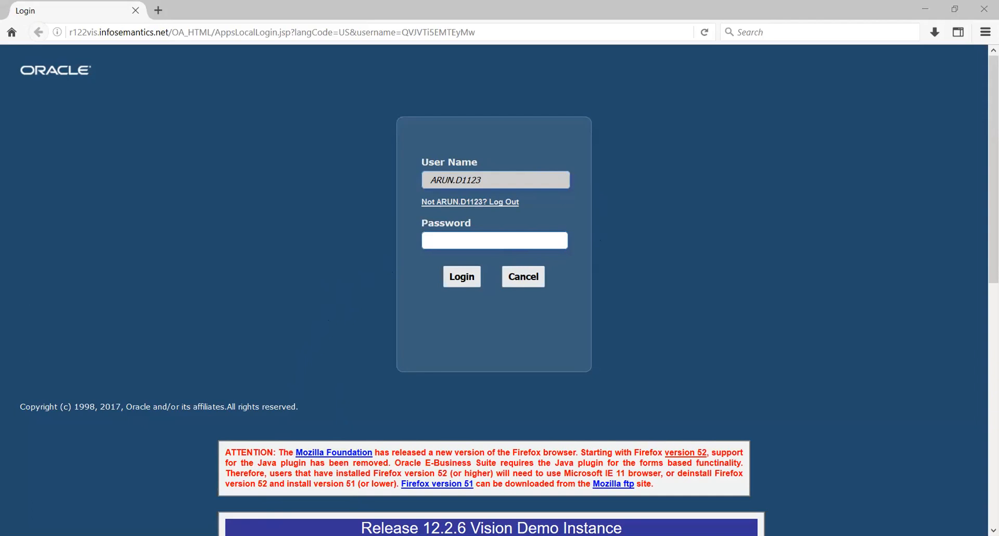
click(460, 279)
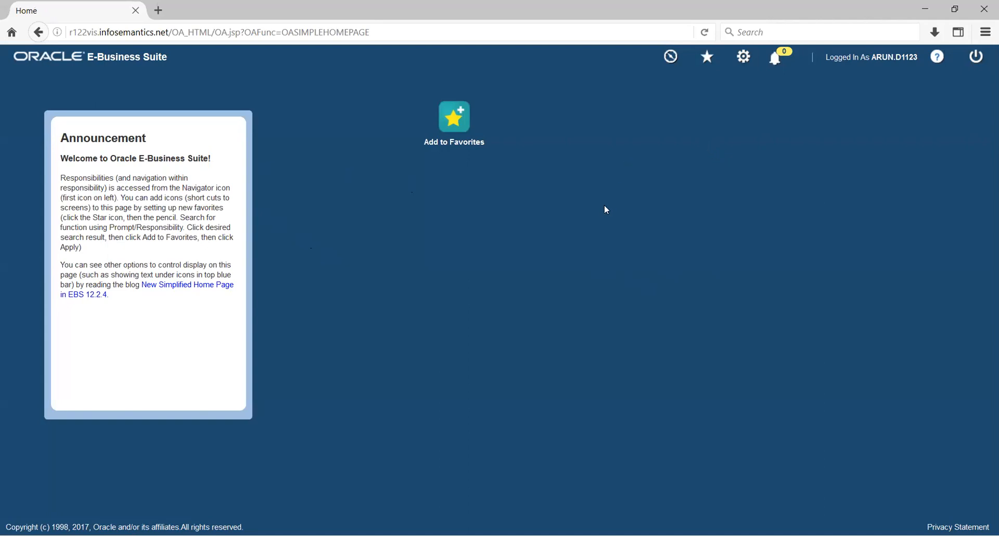
- Launch the journal entry function (Journals, Enter) of the General Ledger, Vision Operations (USA) responsibility
click(670, 57)
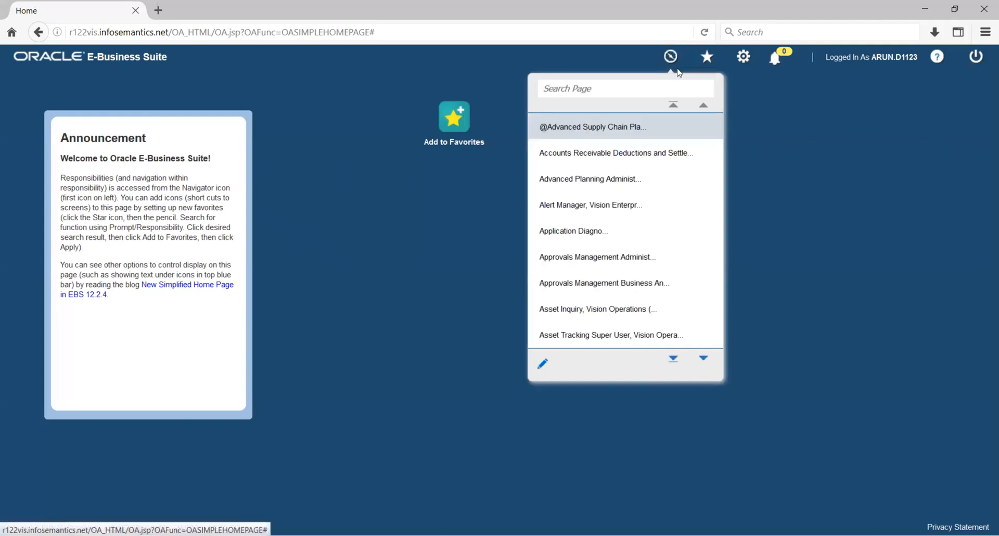
scroll(625, 207, down, 3)
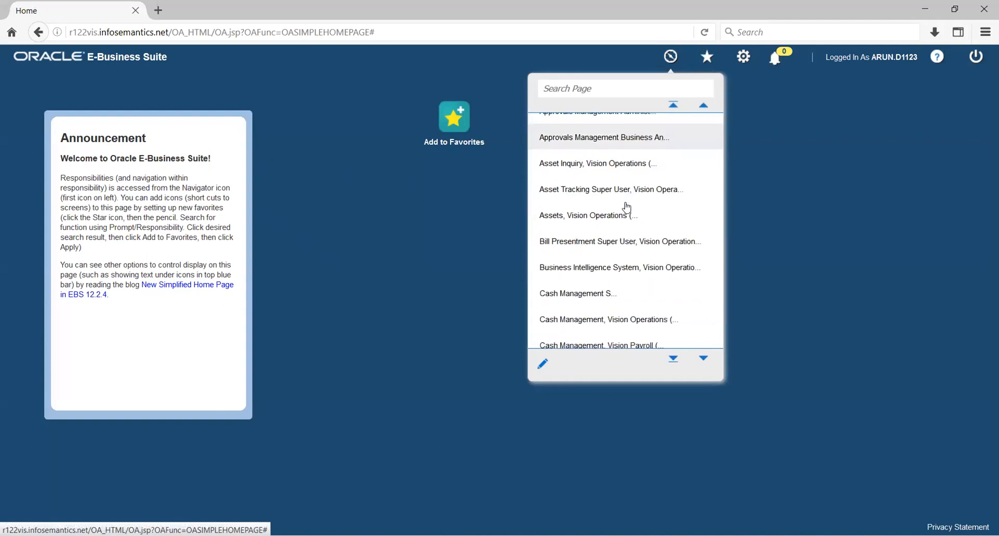
scroll(626, 207, down, 6)
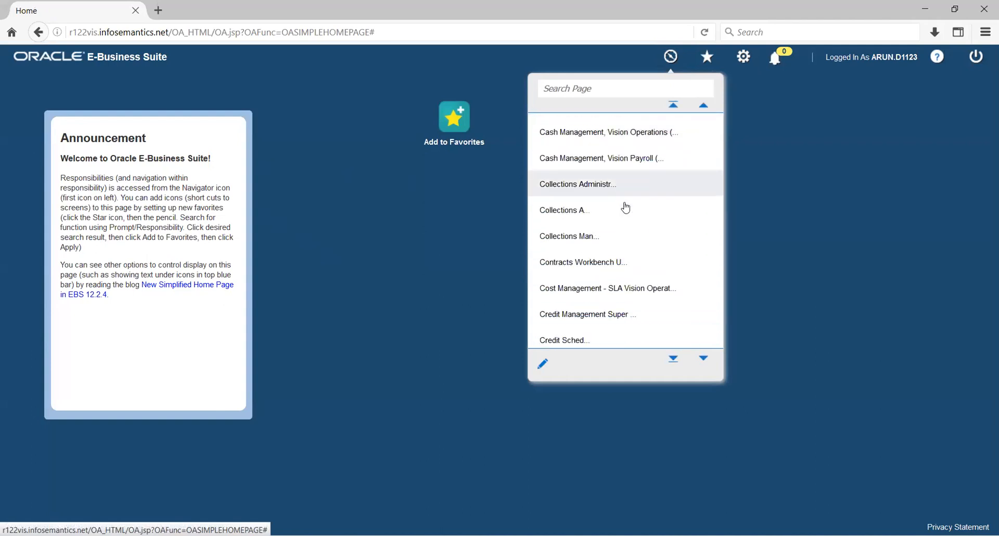
scroll(626, 207, down, 8)
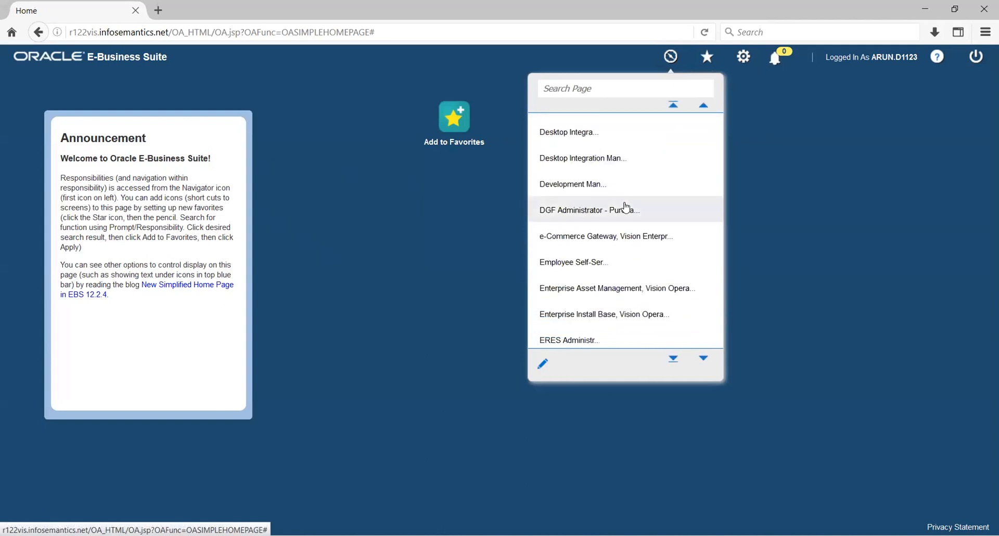
scroll(626, 207, down, 2)
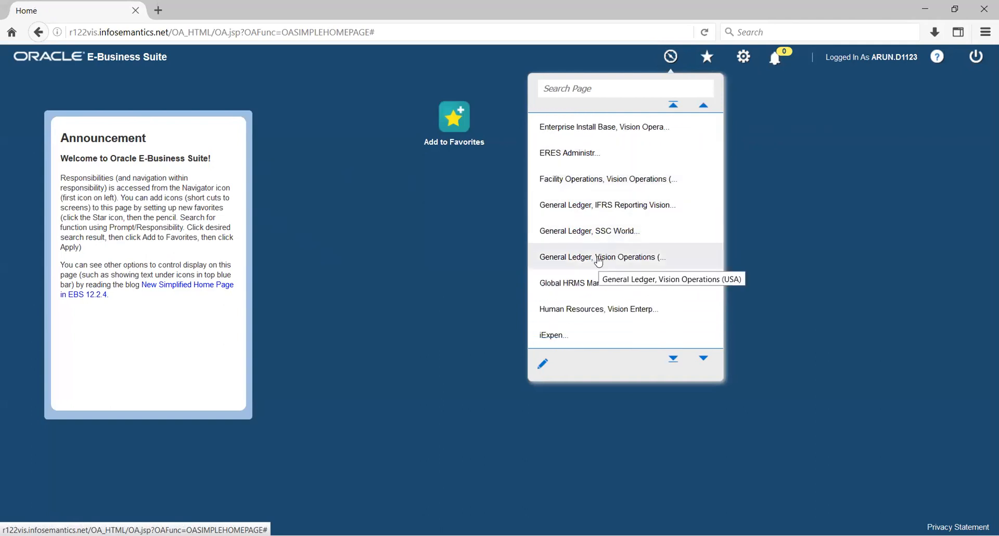
click(598, 259)
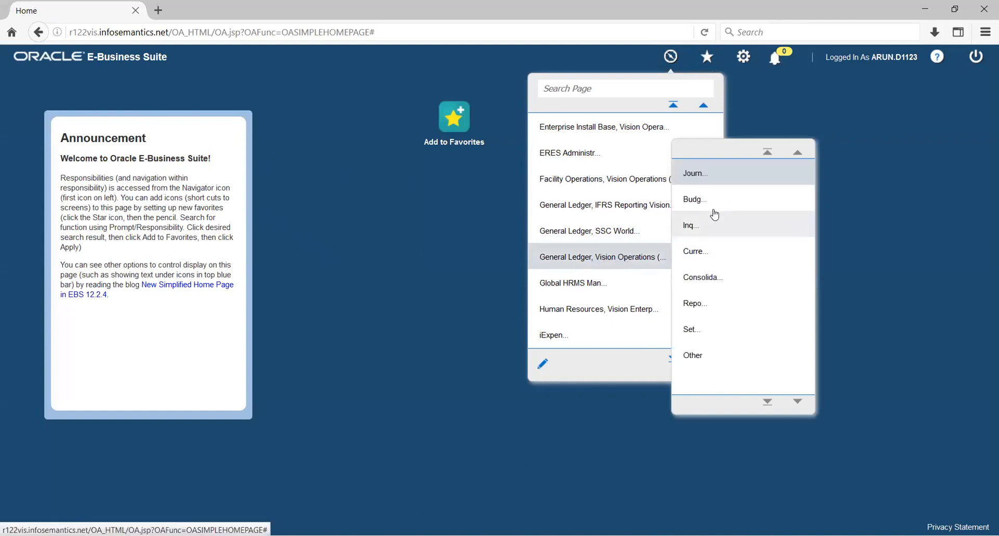
click(705, 176)
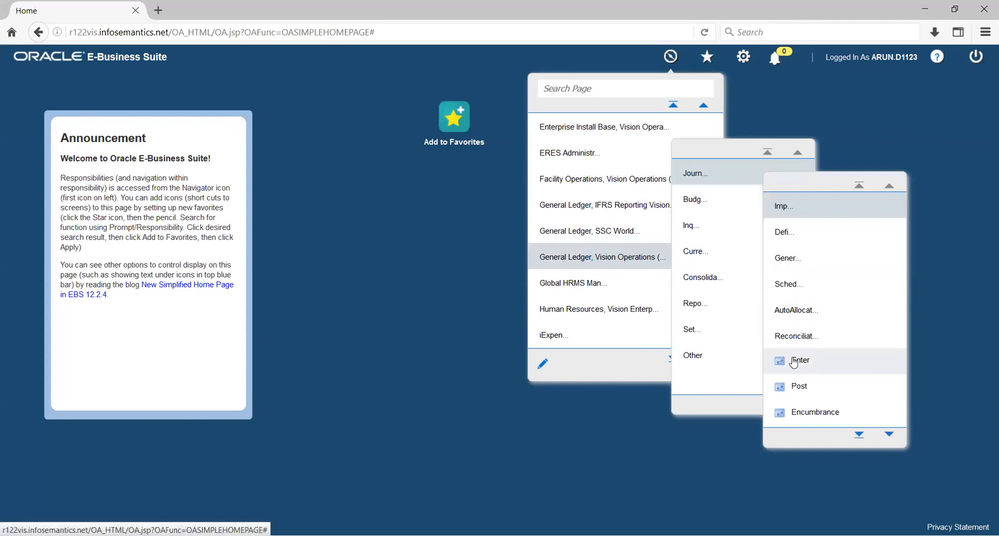
click(794, 362)
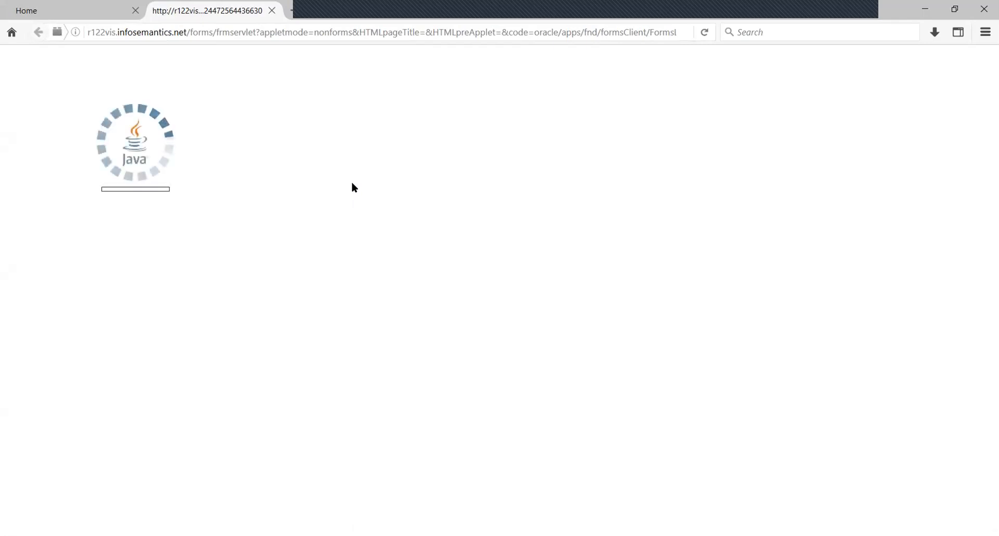
- Accept the Java security risk, run Oracle E-Business Suite, and dismiss the Find Journals search form
click(378, 332)
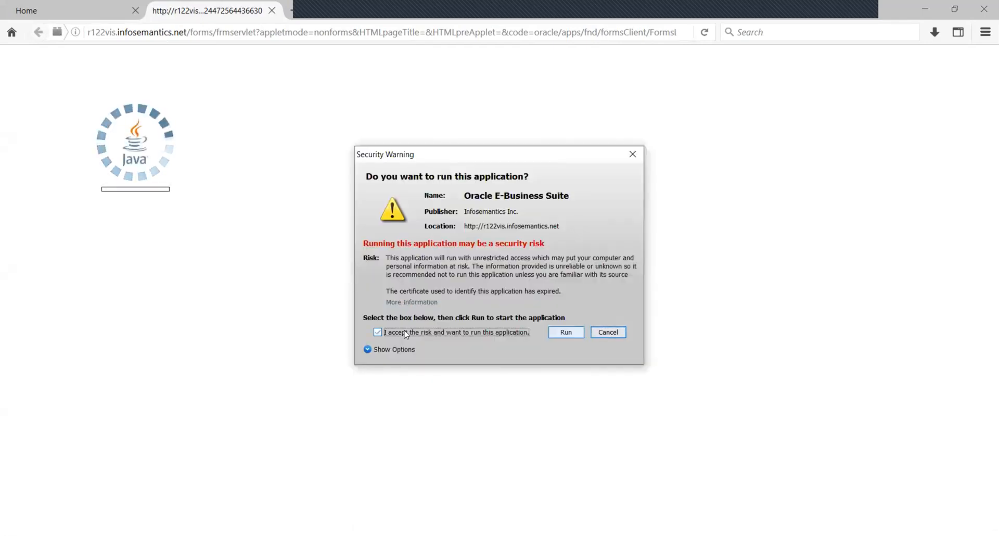
click(557, 333)
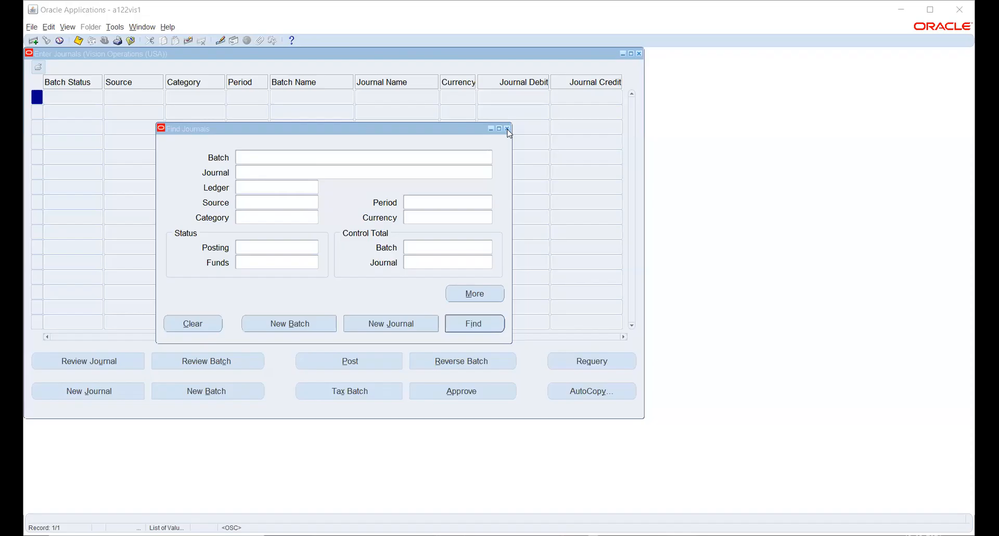
key(Escape)
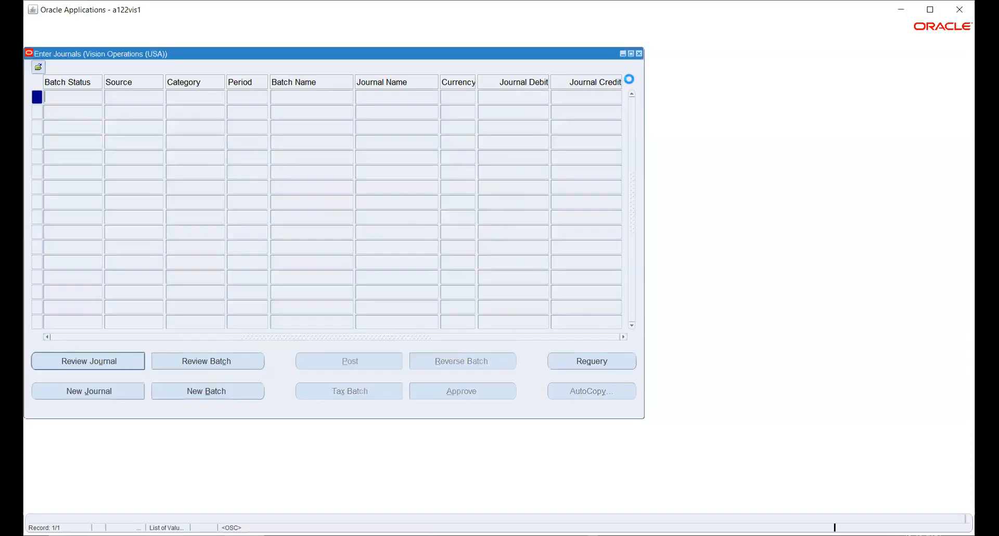